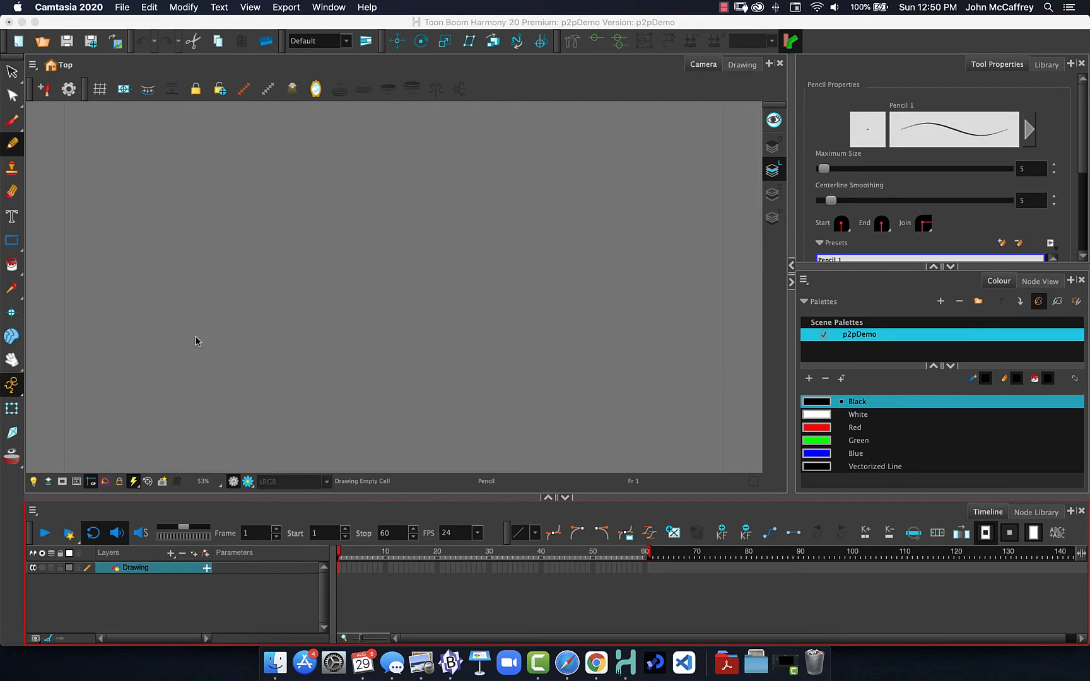
Step: Sketch rough test drawings frame by frame on the first frames of the Drawing layer, and return to frame 1
click(179, 287)
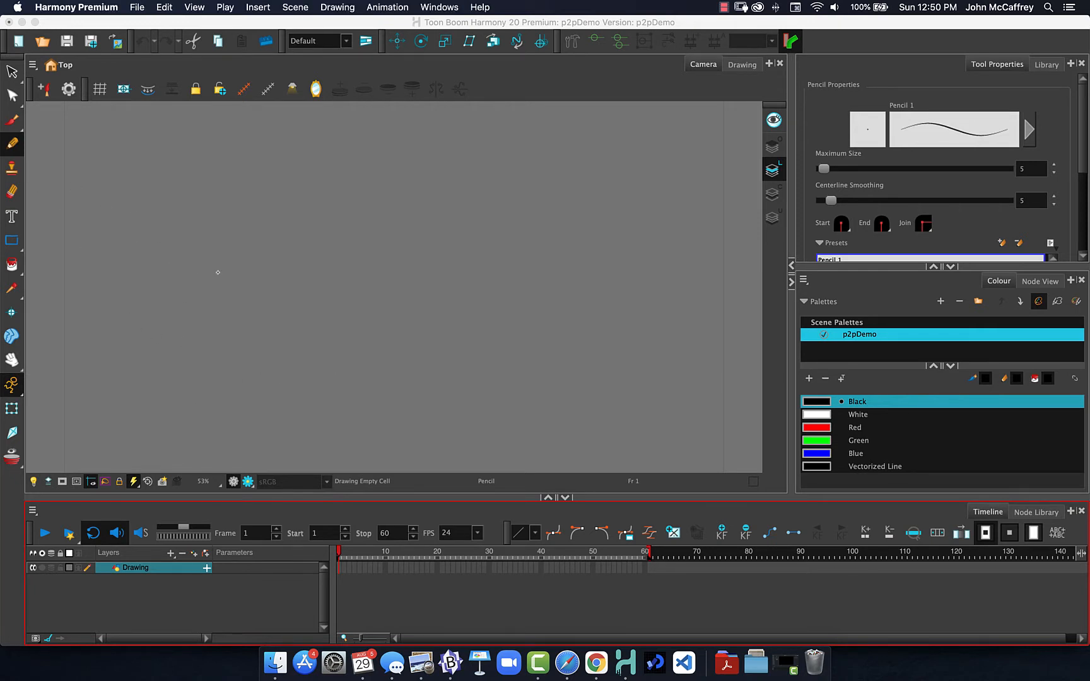
mouse_move(181, 312)
mouse_down()
mouse_move(191, 273)
mouse_move(181, 279)
mouse_move(313, 282)
mouse_move(283, 276)
mouse_up()
key(period)
key(period)
key(period)
key(period)
drag(369, 287, 397, 302)
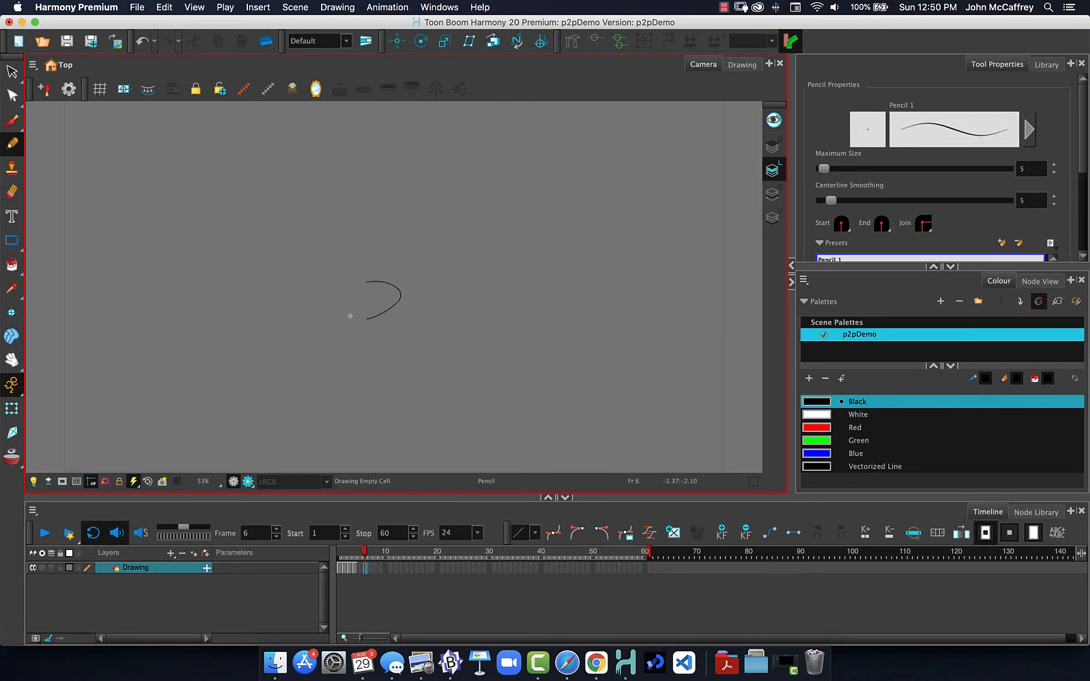
key(period)
click(368, 563)
drag(370, 550, 315, 563)
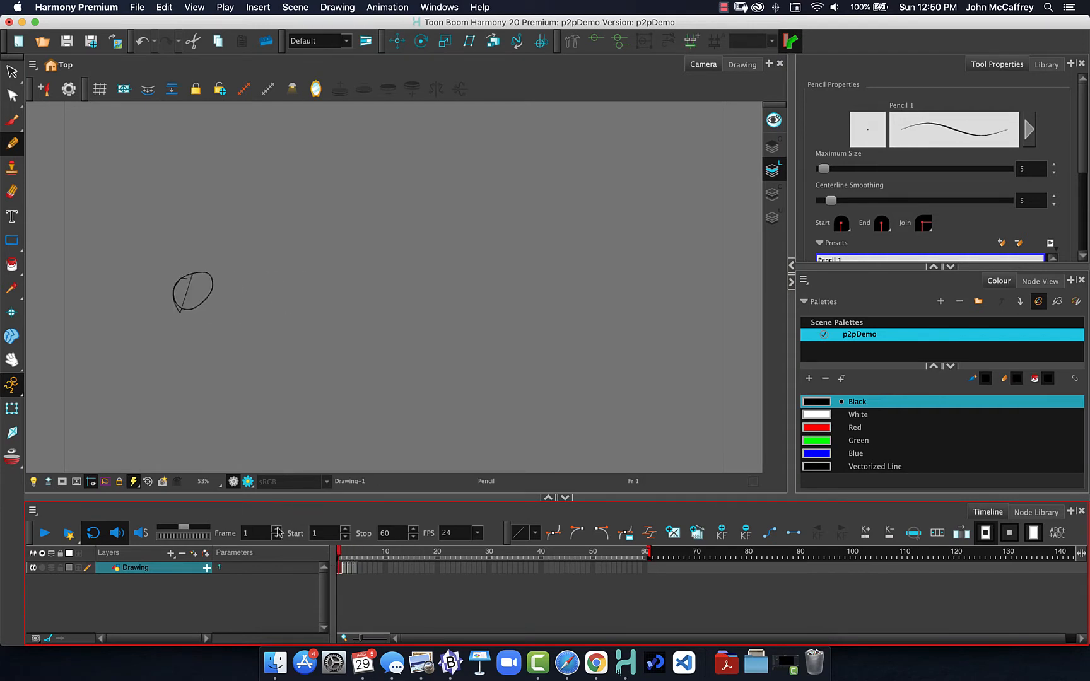
Step: Delete the Drawing layer with the test sketches and add a new all-vector drawing layer named Drawing
click(197, 601)
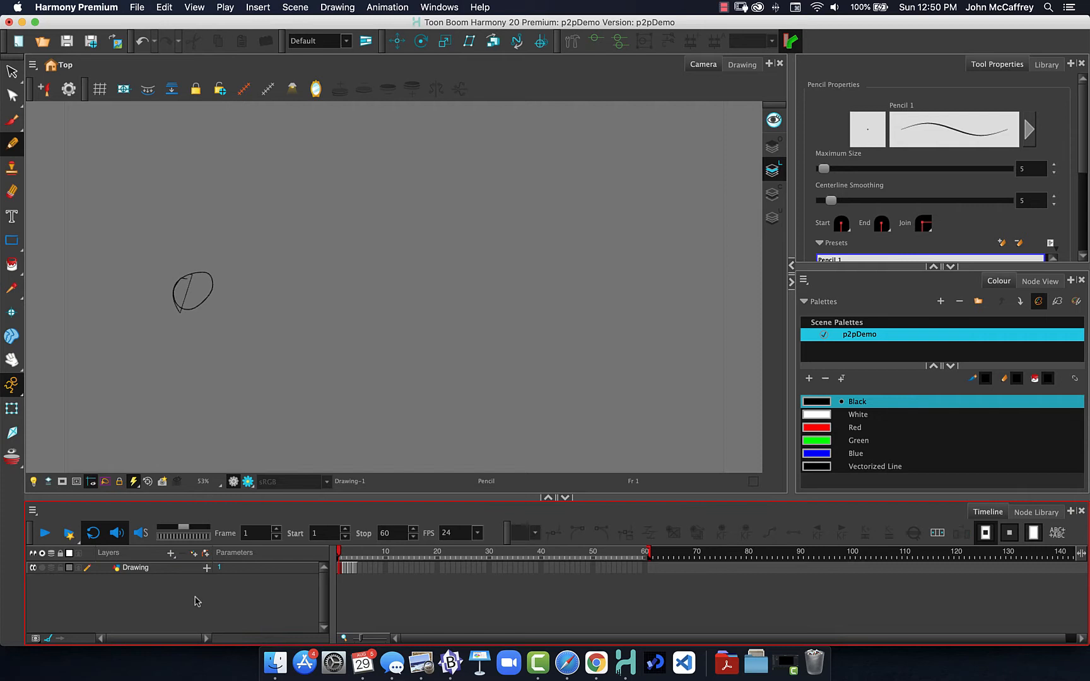
click(148, 569)
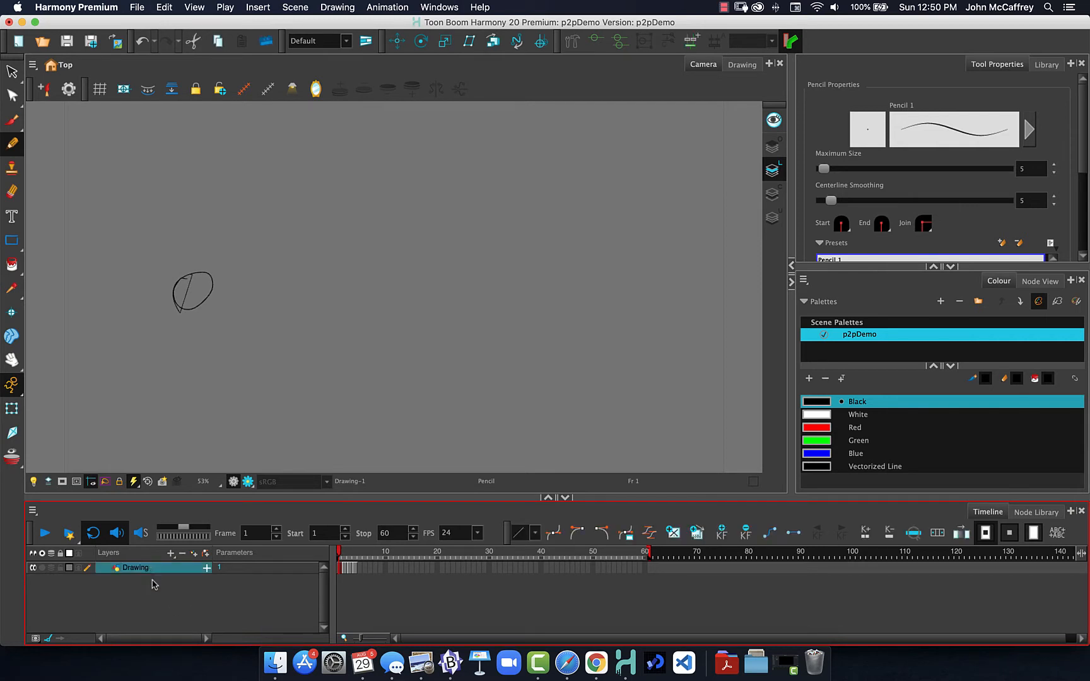
click(182, 553)
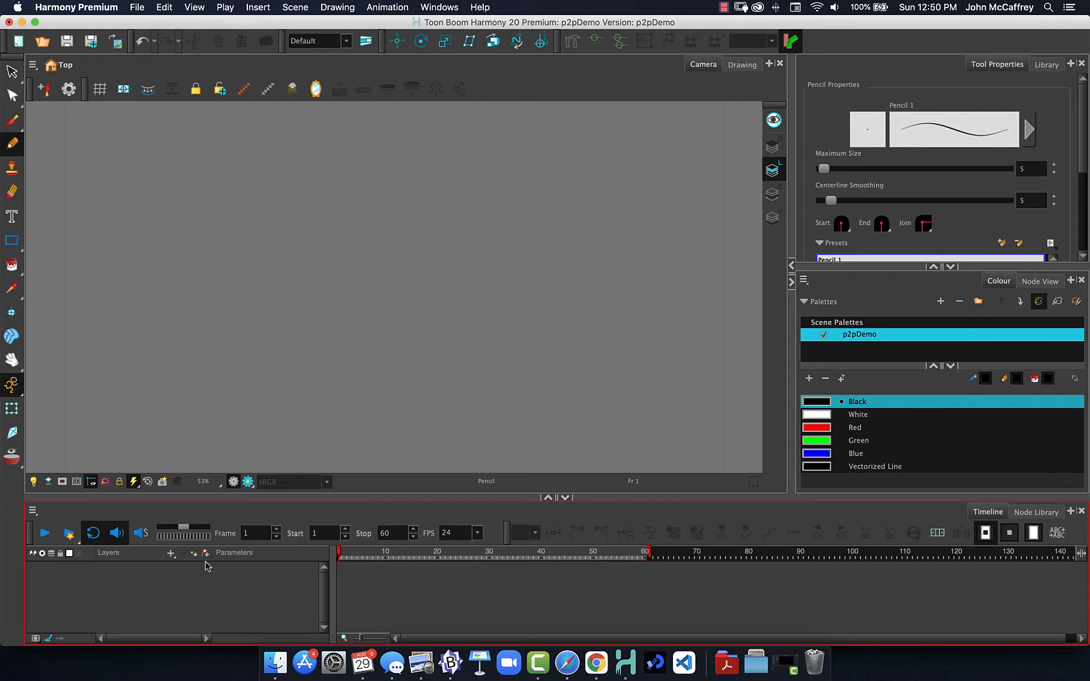
click(193, 555)
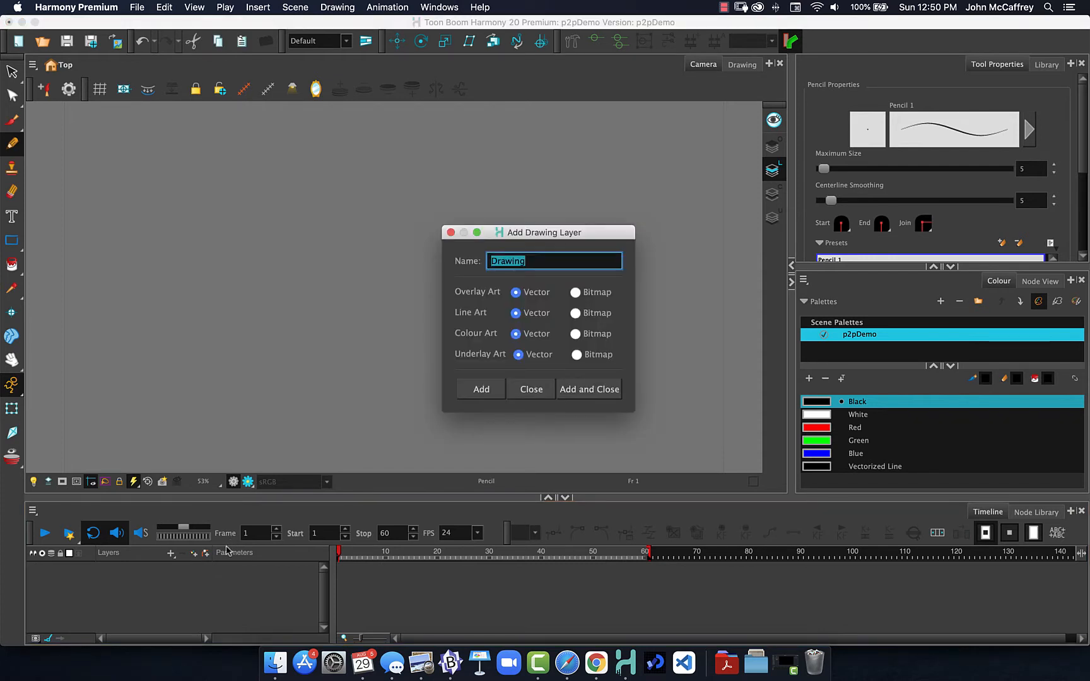
key(Return)
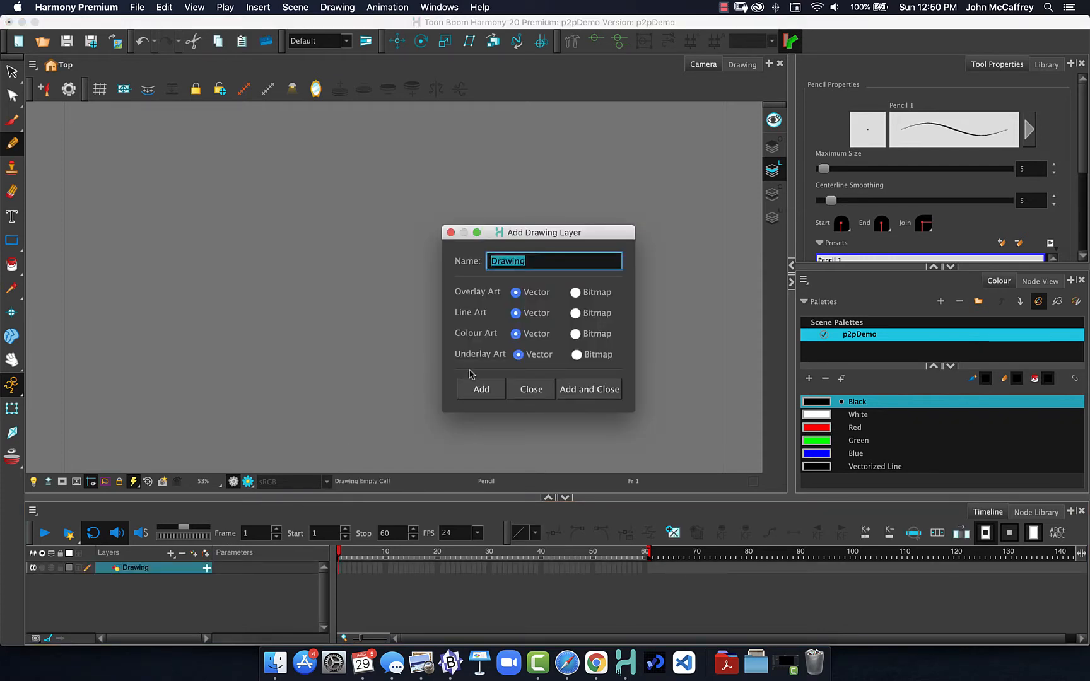
click(523, 392)
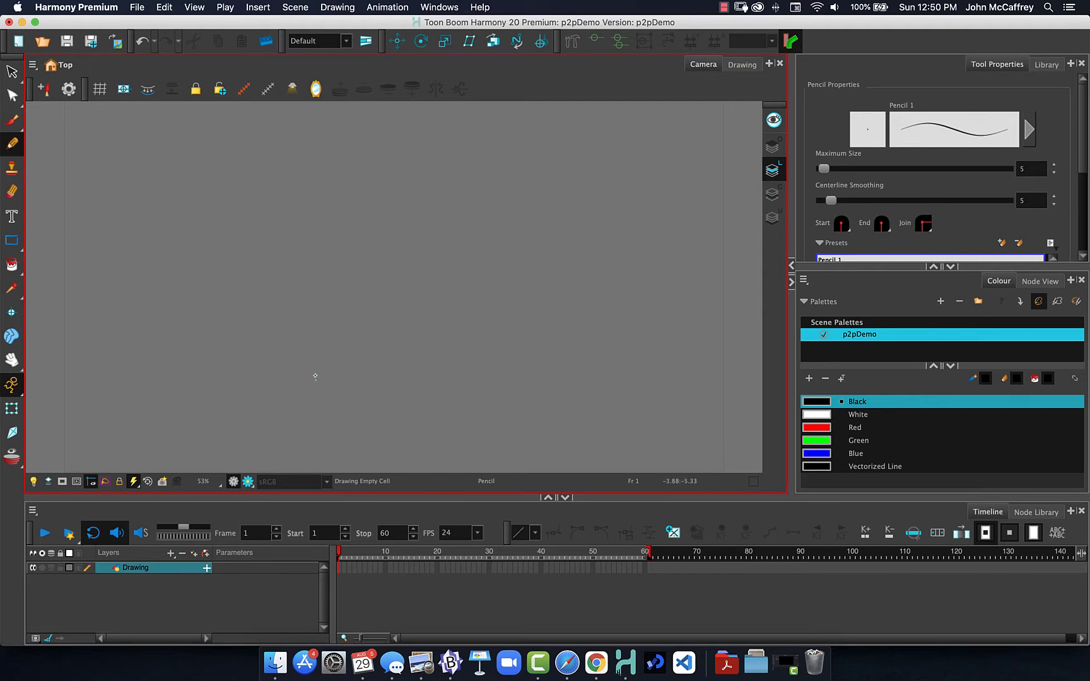
Step: Sketch the standing figure's body line, chest, hips and arms holding a hammer with its head near the ground on frame 1
drag(315, 285, 294, 366)
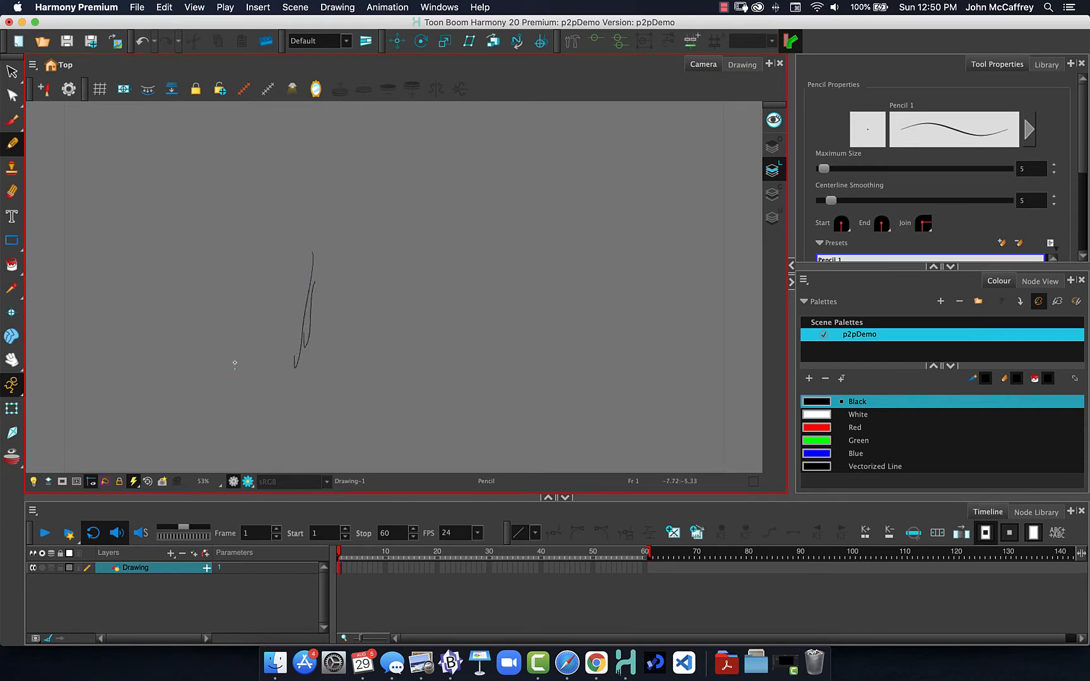
mouse_move(329, 405)
mouse_down()
mouse_move(301, 404)
mouse_move(305, 307)
mouse_move(288, 325)
mouse_move(304, 315)
mouse_move(296, 302)
mouse_move(311, 277)
mouse_move(372, 352)
mouse_up()
drag(410, 396, 328, 286)
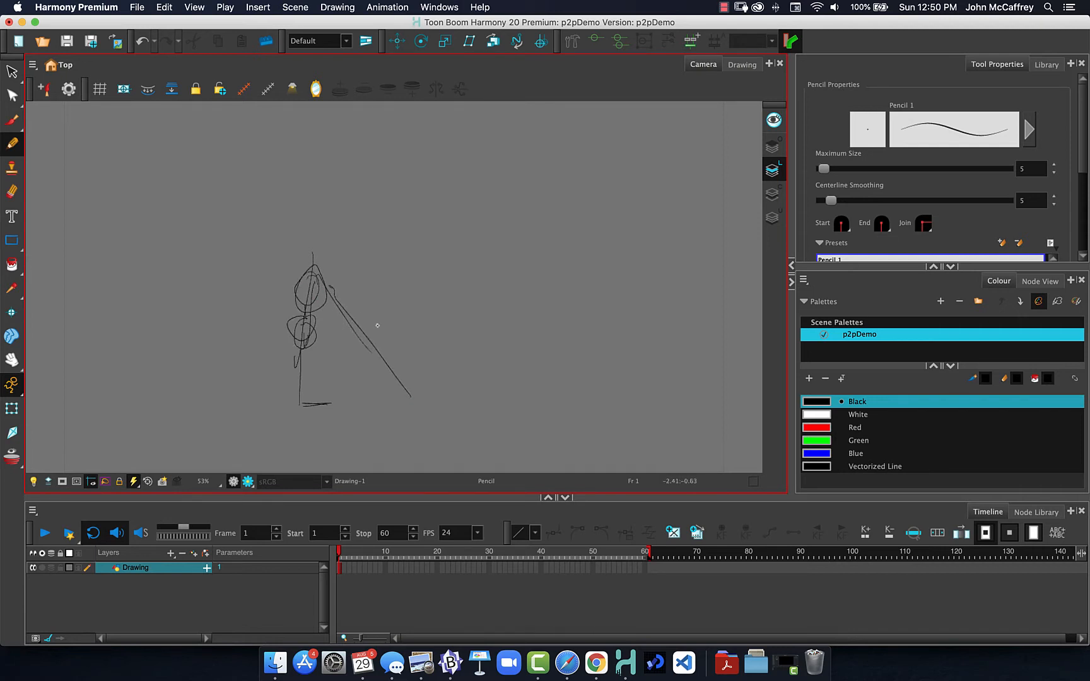
mouse_move(417, 366)
mouse_down()
mouse_move(378, 396)
mouse_move(392, 417)
mouse_move(378, 398)
mouse_move(413, 365)
mouse_up()
mouse_move(299, 282)
mouse_down()
mouse_move(365, 333)
mouse_move(297, 287)
mouse_move(368, 334)
mouse_move(356, 337)
mouse_move(294, 283)
mouse_move(330, 308)
mouse_up()
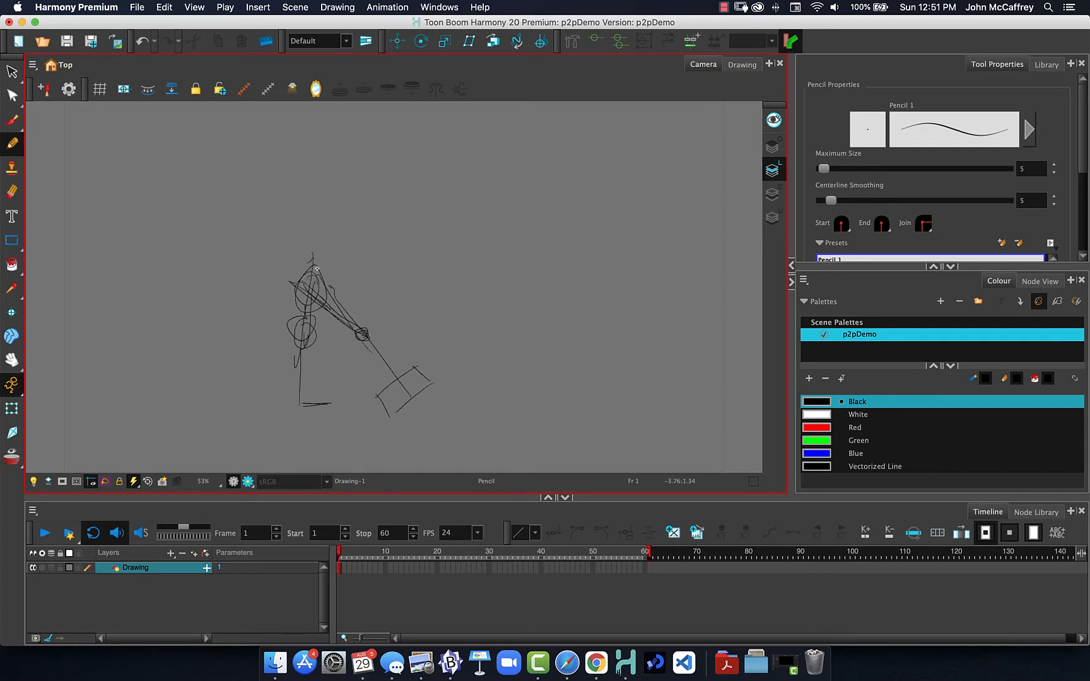
Step: Add the head and fill in the legs of the standing figure on frame 1
mouse_move(316, 268)
mouse_down()
mouse_move(311, 242)
mouse_move(297, 257)
mouse_move(319, 246)
mouse_up()
drag(315, 329, 295, 386)
mouse_move(319, 329)
mouse_down()
mouse_move(288, 402)
mouse_move(302, 352)
mouse_move(295, 409)
mouse_move(318, 409)
mouse_move(294, 406)
mouse_up()
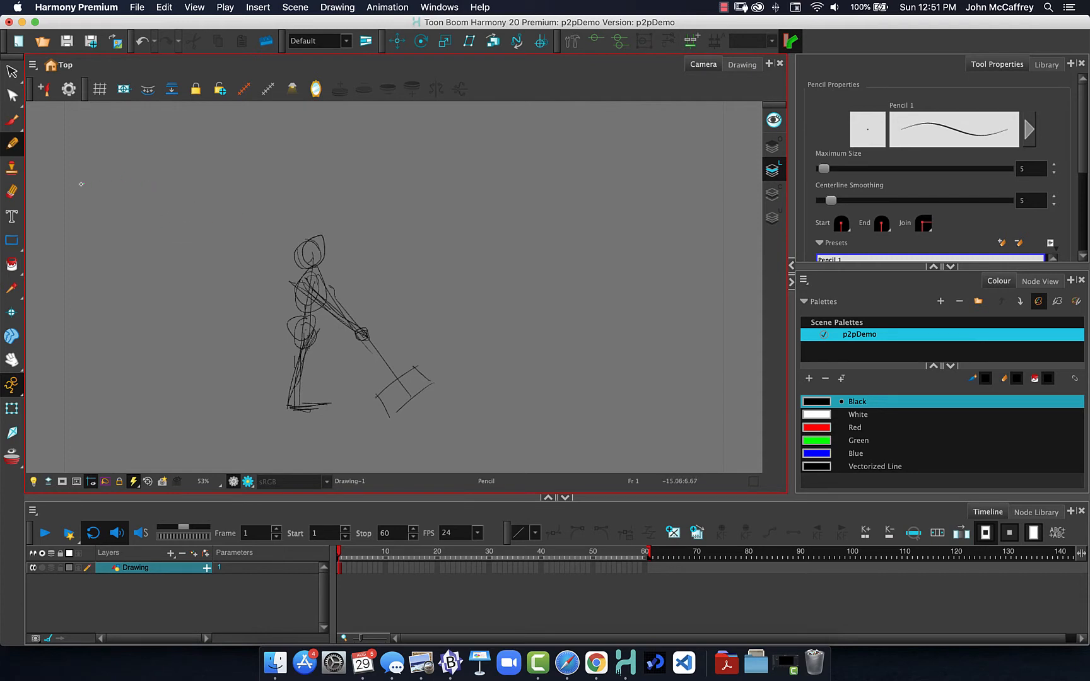
Step: Enlarge the Eraser to 86.8 and clean up stray lines around the figure's hips and head on frame 1
click(11, 190)
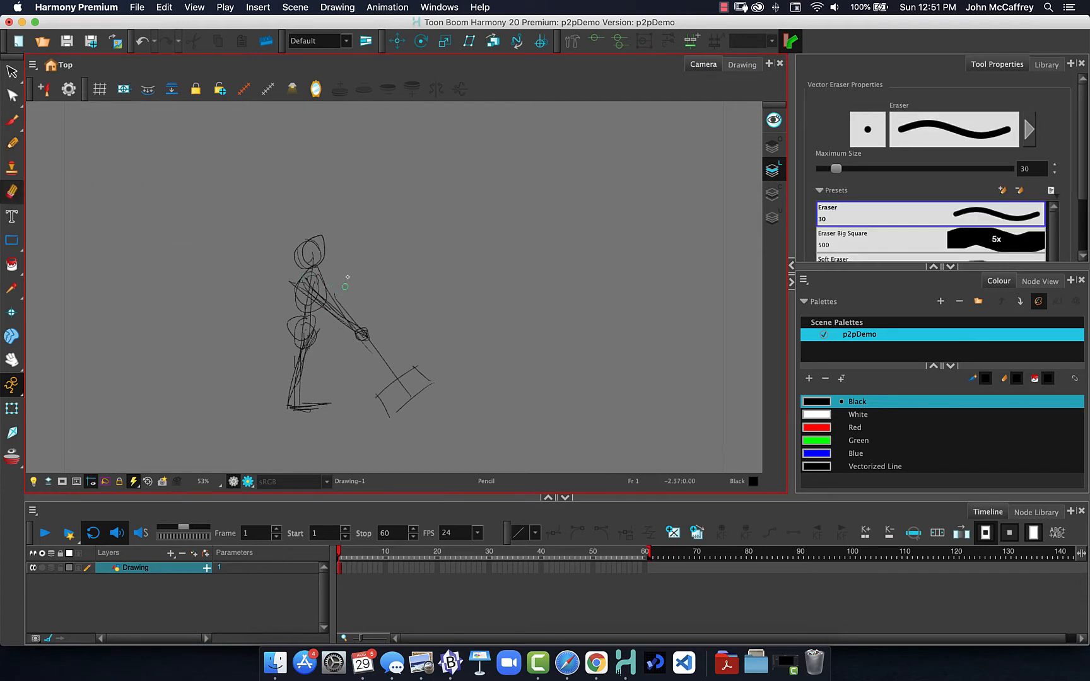
drag(389, 261, 407, 261)
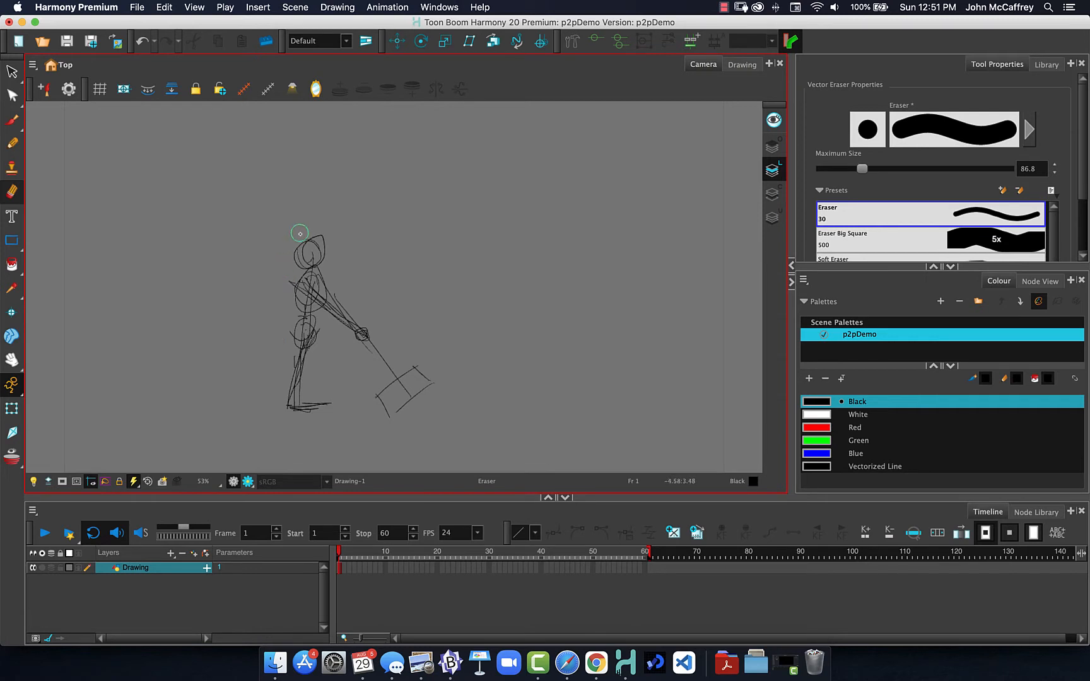
mouse_move(299, 233)
mouse_down()
mouse_move(287, 251)
mouse_move(295, 266)
mouse_move(289, 256)
mouse_move(331, 234)
mouse_up()
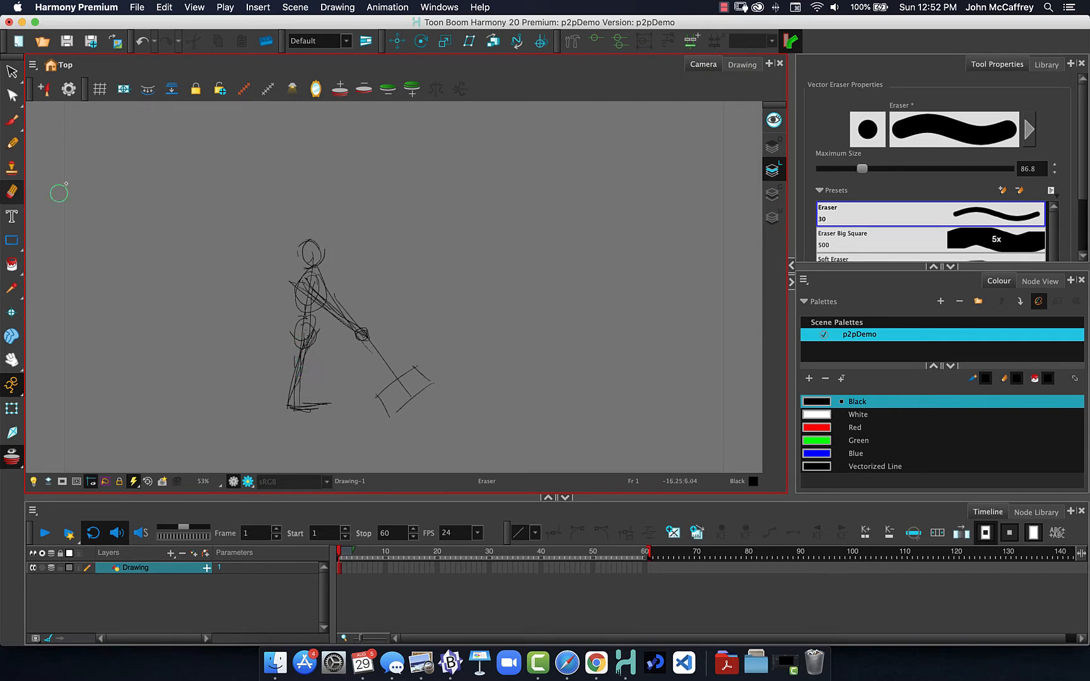
Step: On frame 2, pencil the hips, planted front leg and stepped-back leg of the wind-up pose behind the first figure
click(14, 144)
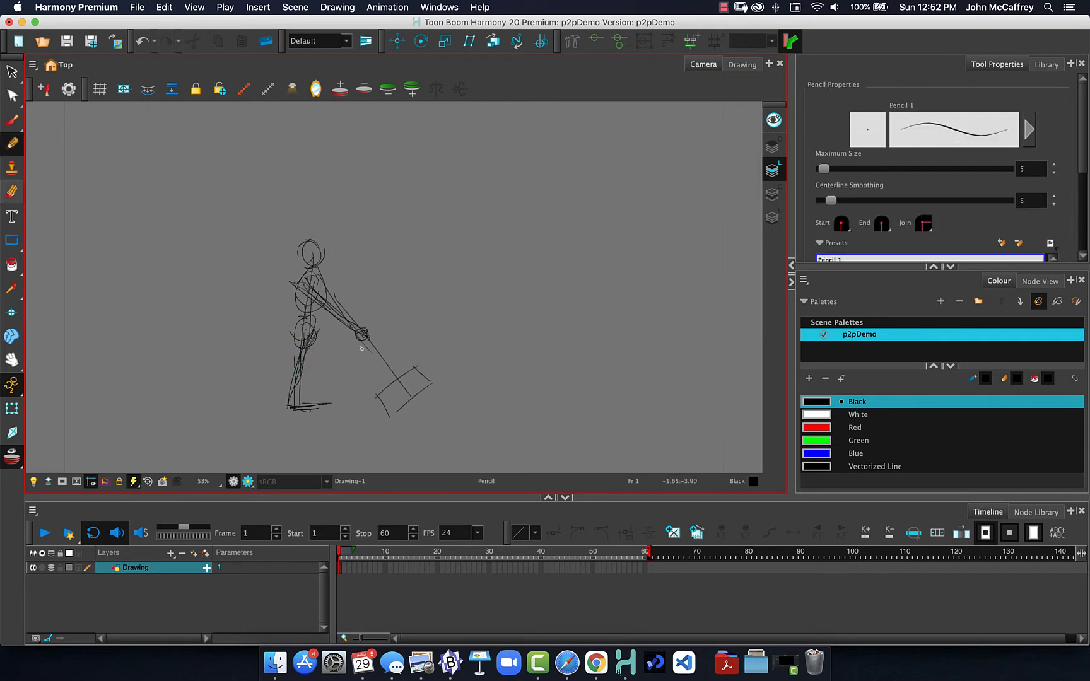
key(period)
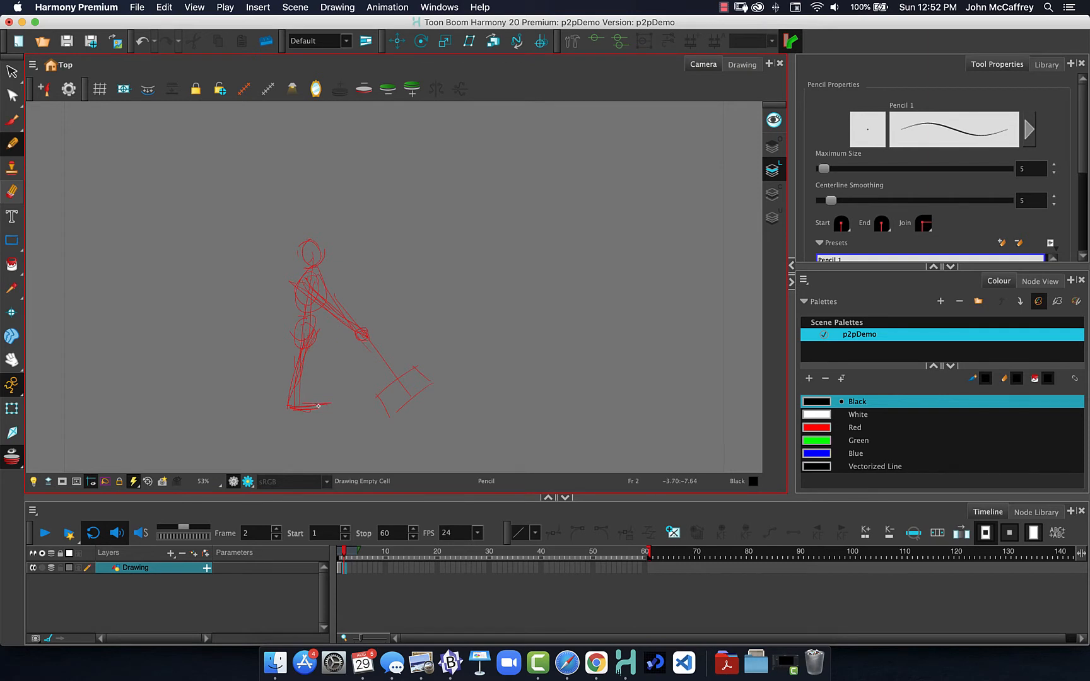
drag(318, 406, 295, 406)
drag(294, 396, 275, 324)
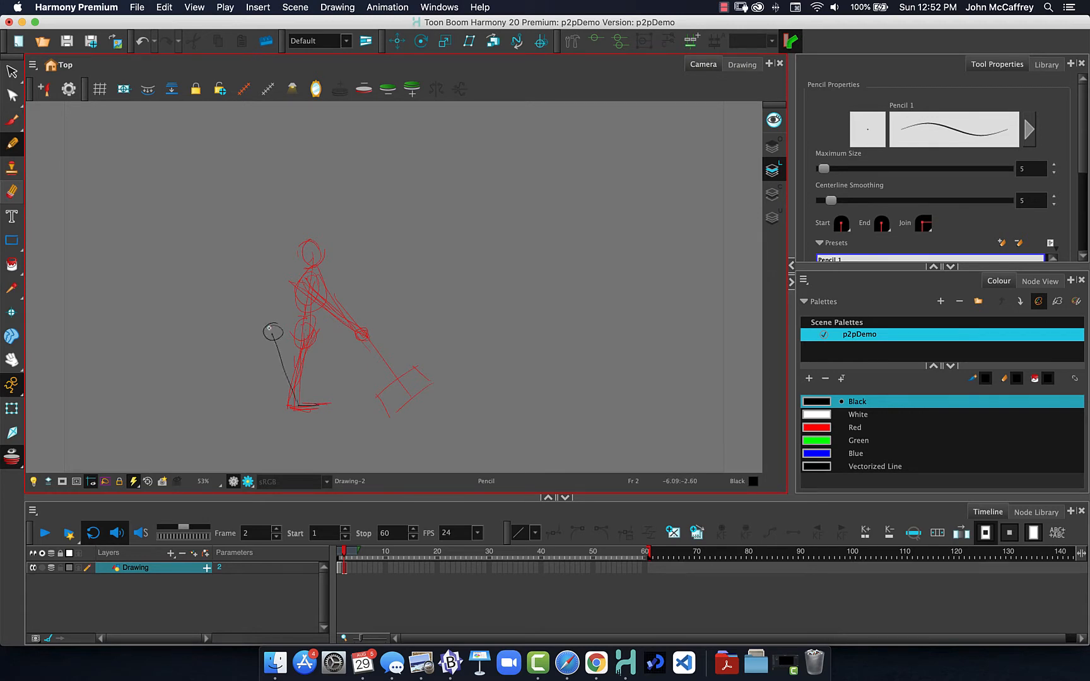
mouse_move(270, 325)
mouse_down()
mouse_move(214, 405)
mouse_move(230, 409)
mouse_up()
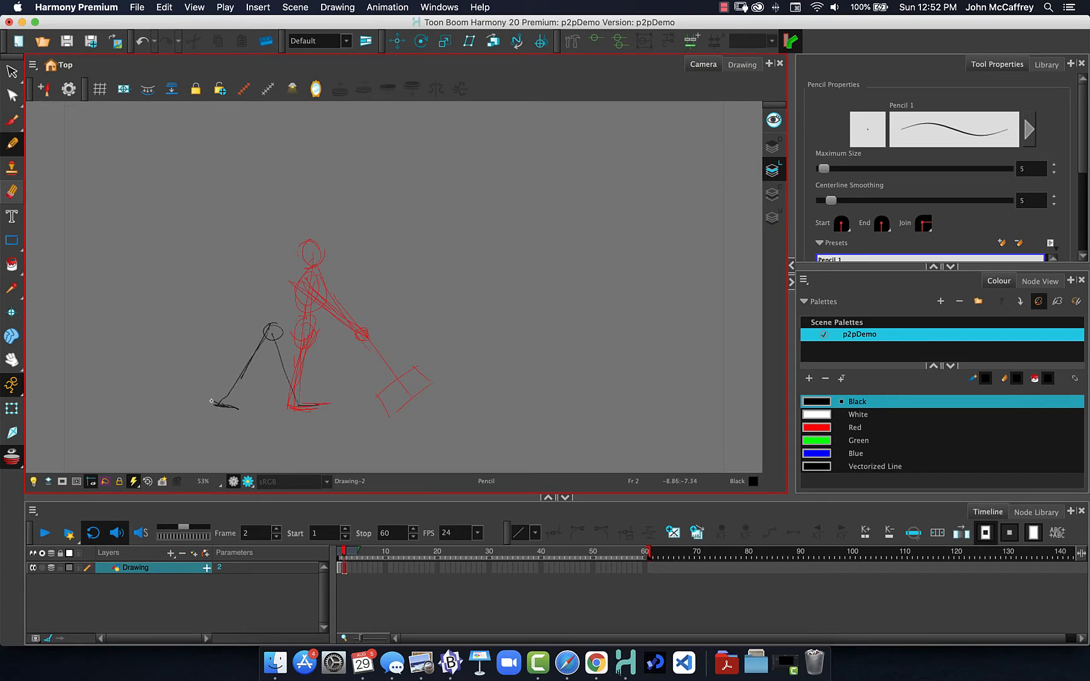
Step: Draw the curved body and arm guide lines and the hammer head's large overhead swing arc on frame 2
drag(273, 309, 257, 282)
mouse_move(219, 412)
mouse_down()
mouse_move(248, 306)
mouse_move(201, 248)
mouse_up()
mouse_move(179, 215)
mouse_down()
mouse_move(210, 230)
mouse_move(240, 323)
mouse_up()
mouse_move(408, 398)
mouse_down()
mouse_move(437, 316)
mouse_move(413, 240)
mouse_move(290, 158)
mouse_move(190, 146)
mouse_up()
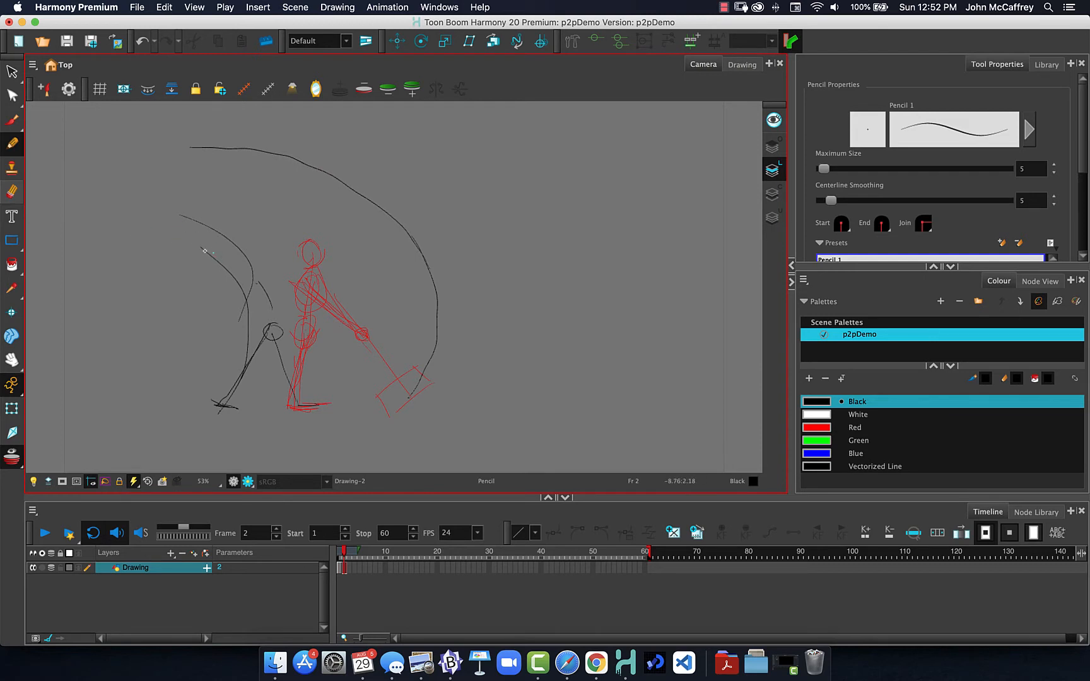
Step: Sketch the wind-up figure's torso, head, arms stretched backward and raised hammer on frame 2
mouse_move(260, 316)
mouse_down()
mouse_move(238, 285)
mouse_move(260, 286)
mouse_move(242, 303)
mouse_move(253, 282)
mouse_move(270, 309)
mouse_up()
mouse_move(245, 260)
mouse_down()
mouse_move(241, 273)
mouse_move(233, 265)
mouse_move(252, 260)
mouse_move(252, 277)
mouse_move(195, 242)
mouse_move(236, 281)
mouse_up()
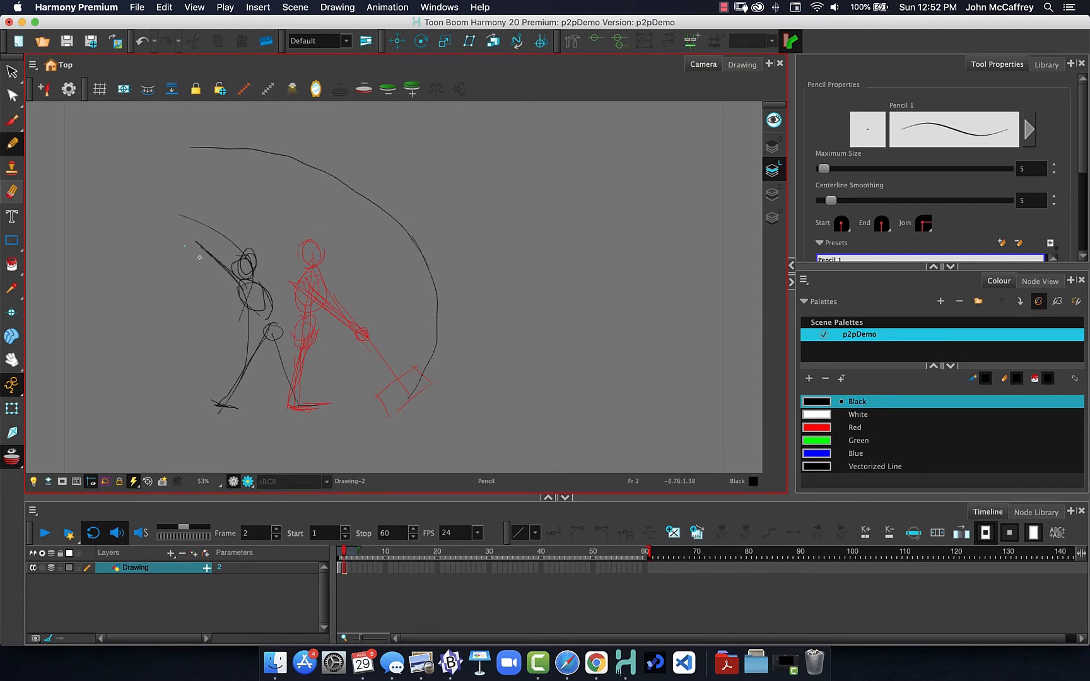
drag(198, 240, 133, 219)
mouse_move(200, 240)
mouse_down()
mouse_move(118, 214)
mouse_move(113, 230)
mouse_move(128, 240)
mouse_up()
mouse_move(117, 193)
mouse_down()
mouse_move(94, 230)
mouse_move(121, 236)
mouse_move(96, 231)
mouse_move(135, 203)
mouse_move(107, 185)
mouse_move(98, 222)
mouse_up()
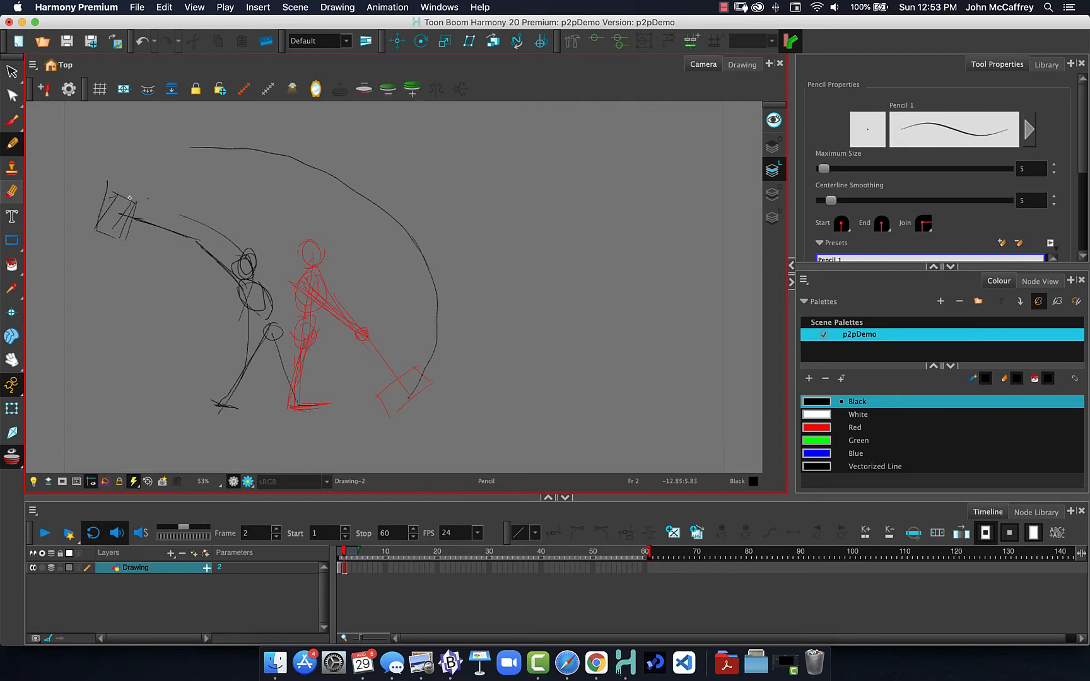
drag(118, 181, 100, 216)
Step: Connect the torso to the hips and flesh out both legs and the front foot of the wind-up figure on frame 2
drag(255, 312, 260, 368)
mouse_move(226, 404)
mouse_down()
mouse_move(255, 374)
mouse_move(256, 321)
mouse_move(265, 350)
mouse_move(265, 337)
mouse_move(251, 381)
mouse_move(215, 407)
mouse_move(256, 378)
mouse_up()
key(comma)
key(period)
drag(279, 344, 294, 401)
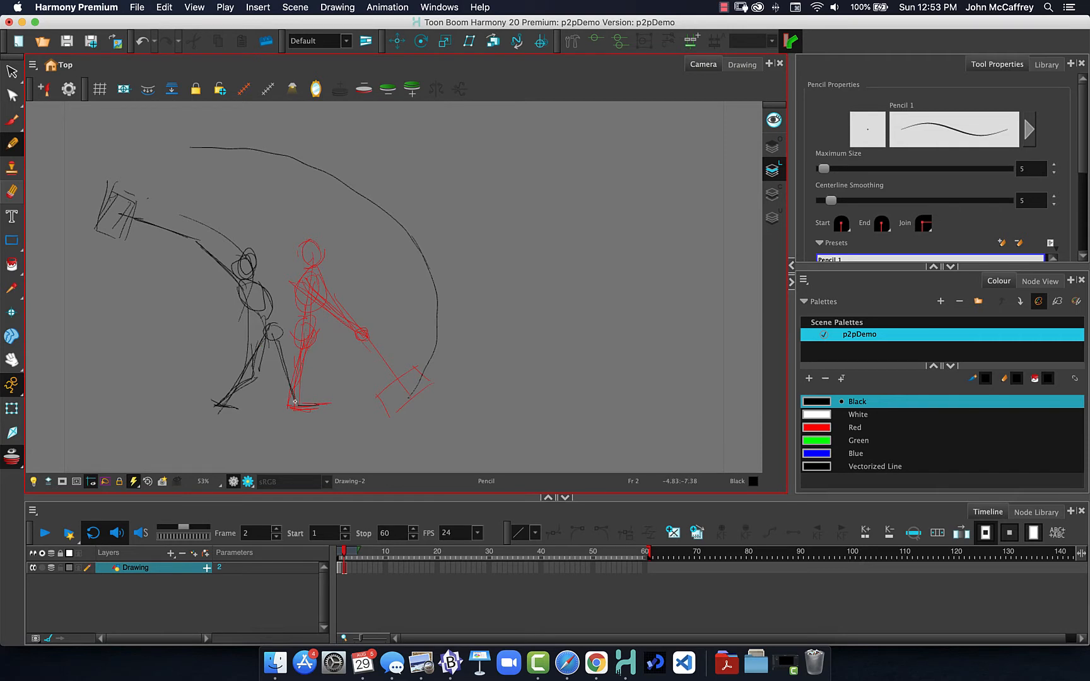
mouse_move(296, 406)
mouse_down()
mouse_move(263, 319)
mouse_move(284, 342)
mouse_move(322, 407)
mouse_up()
Step: Flip between the frames to compare the poses, and erase the body guide line beside the back leg on frame 2
key(period)
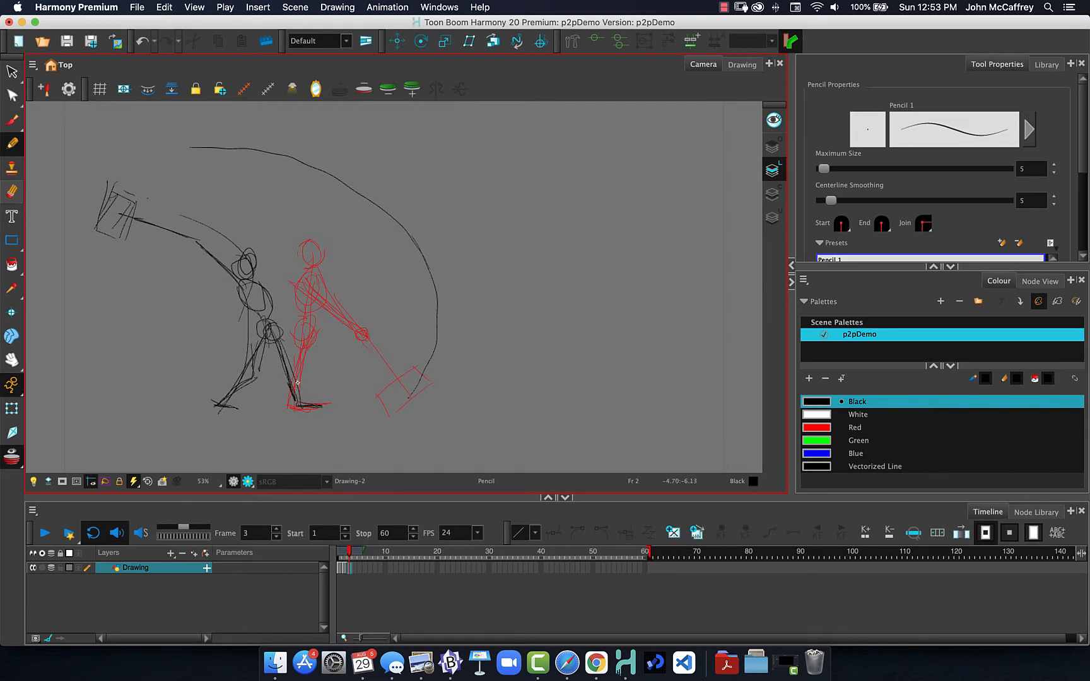
key(comma)
key(comma)
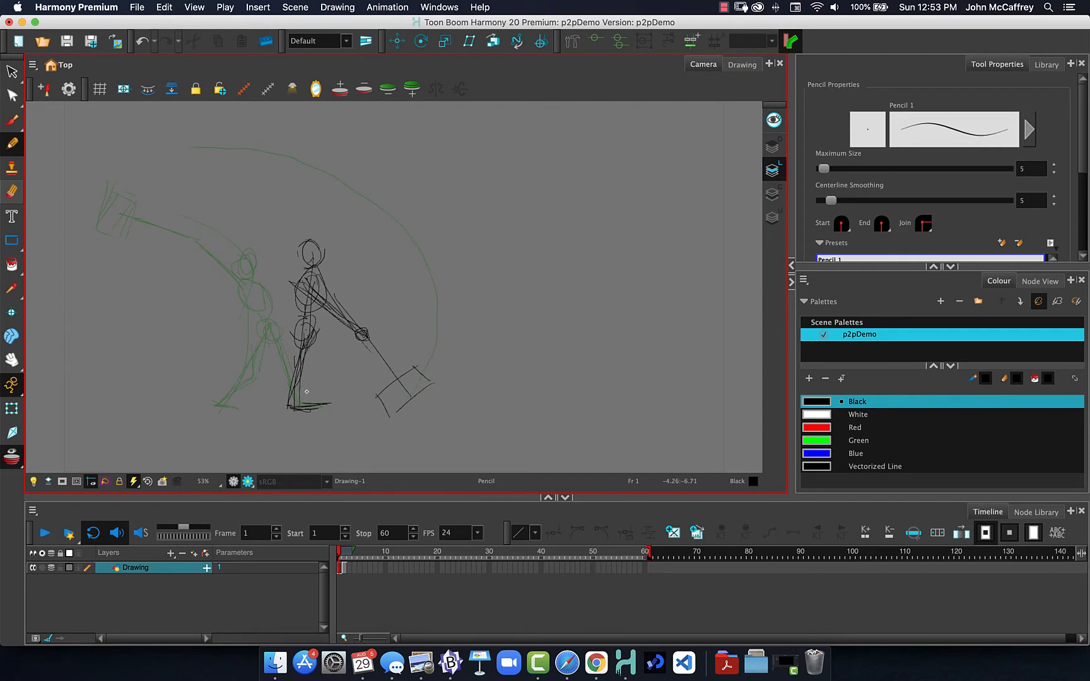
key(period)
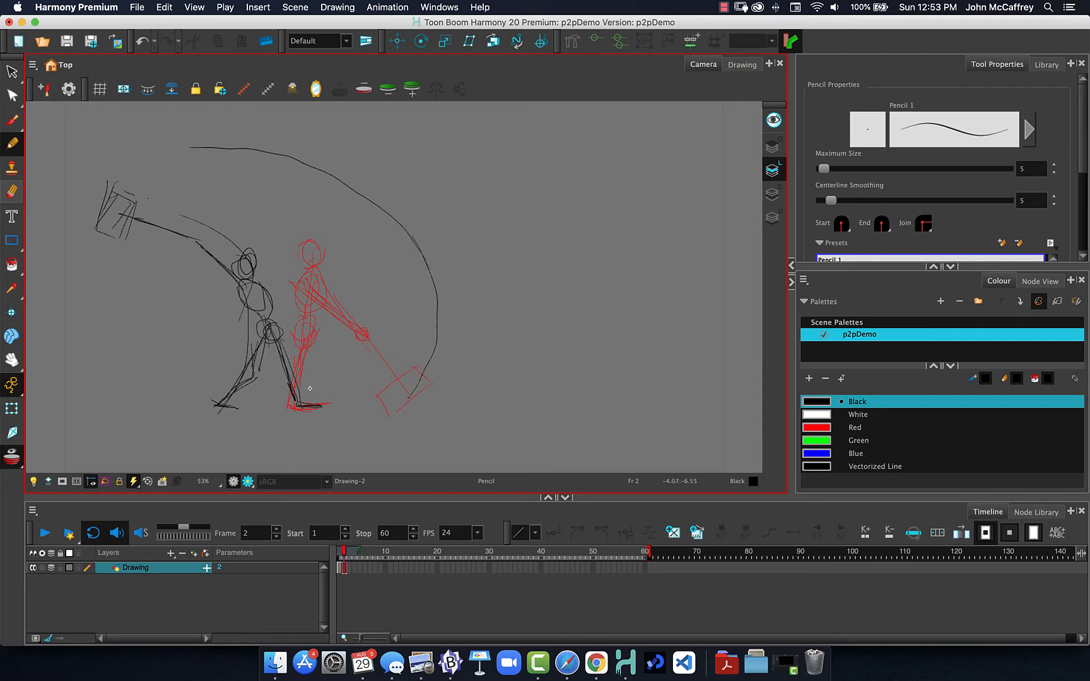
click(11, 191)
mouse_move(208, 357)
mouse_down()
mouse_move(250, 342)
mouse_move(241, 364)
mouse_move(212, 379)
mouse_up()
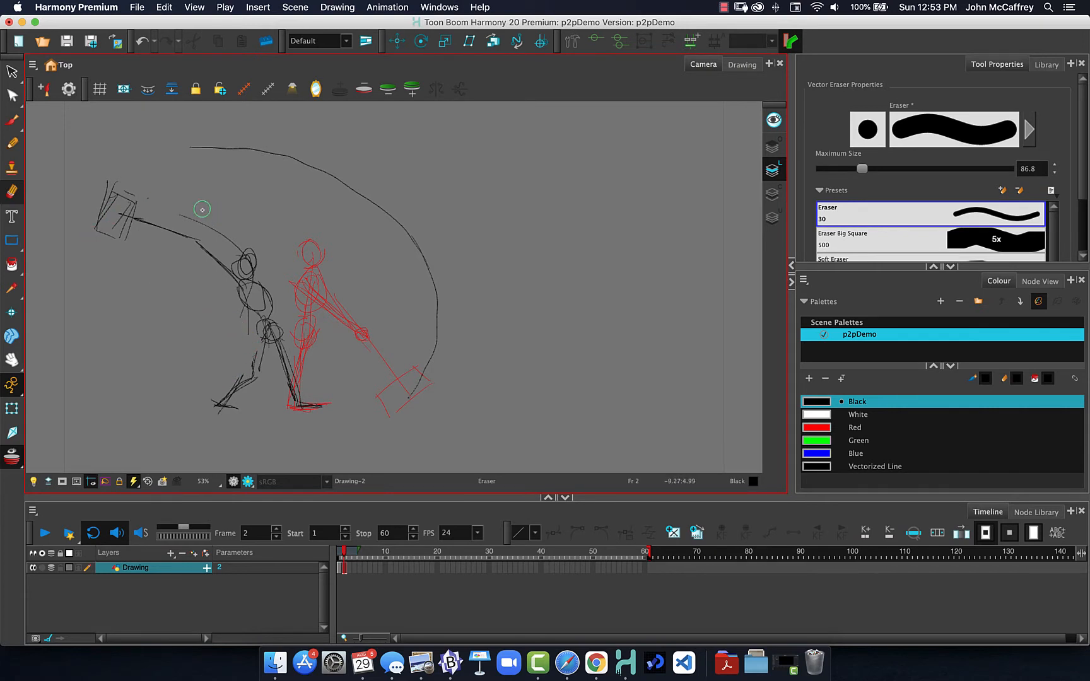
Step: On frame 3, pencil the hips and rear leg of the forward striking pose from the planted foot
click(11, 143)
key(period)
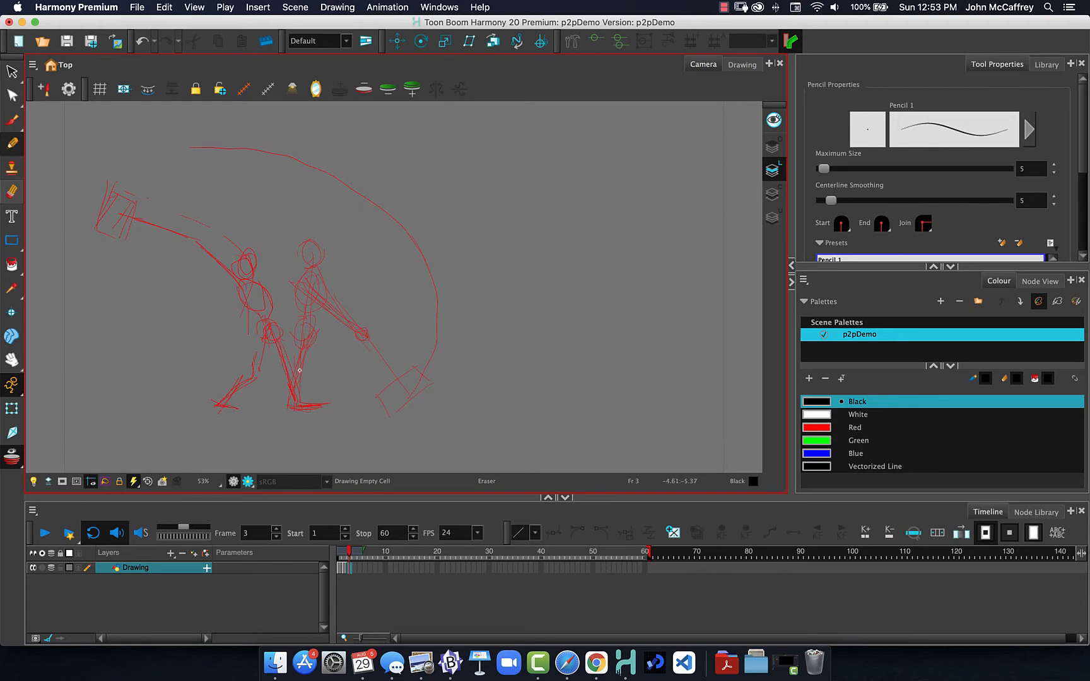
click(336, 332)
drag(306, 379, 331, 328)
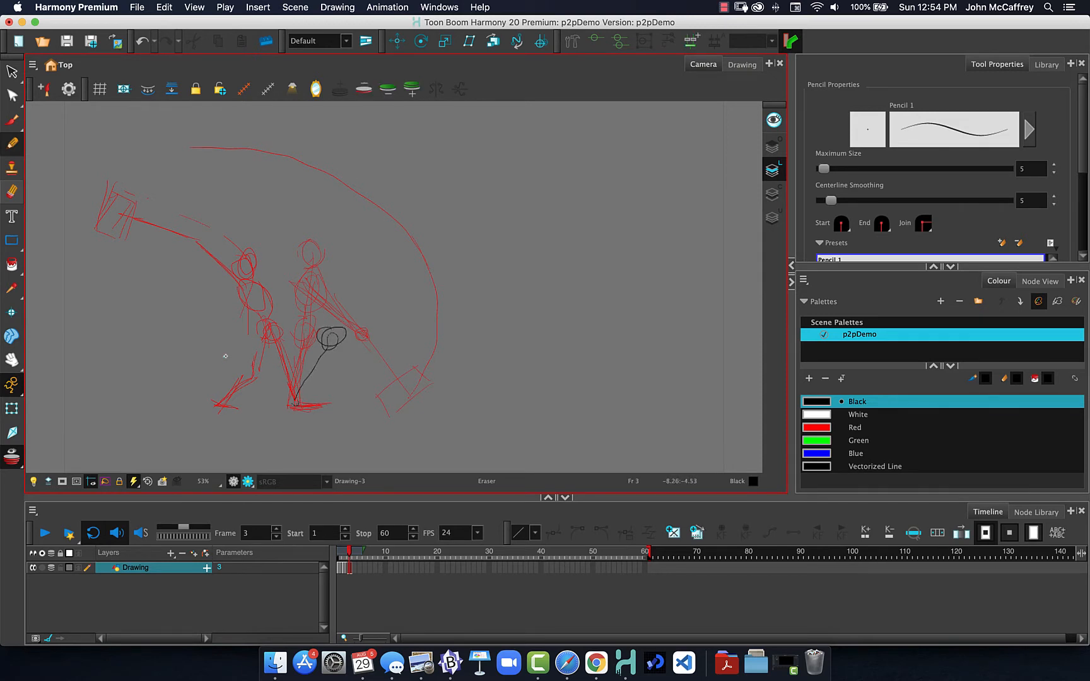
Step: Sketch the striking figure's forward-bent torso, head, extended arms and hammer hitting low in front on frame 3
mouse_move(261, 333)
mouse_down()
mouse_move(320, 333)
mouse_move(336, 343)
mouse_move(360, 291)
mouse_move(358, 320)
mouse_move(345, 304)
mouse_move(382, 309)
mouse_move(343, 322)
mouse_up()
mouse_move(396, 289)
mouse_down()
mouse_move(382, 272)
mouse_move(397, 295)
mouse_move(379, 302)
mouse_move(452, 369)
mouse_up()
mouse_move(389, 324)
mouse_down()
mouse_move(523, 404)
mouse_move(515, 423)
mouse_move(504, 374)
mouse_move(482, 407)
mouse_up()
drag(515, 364, 508, 397)
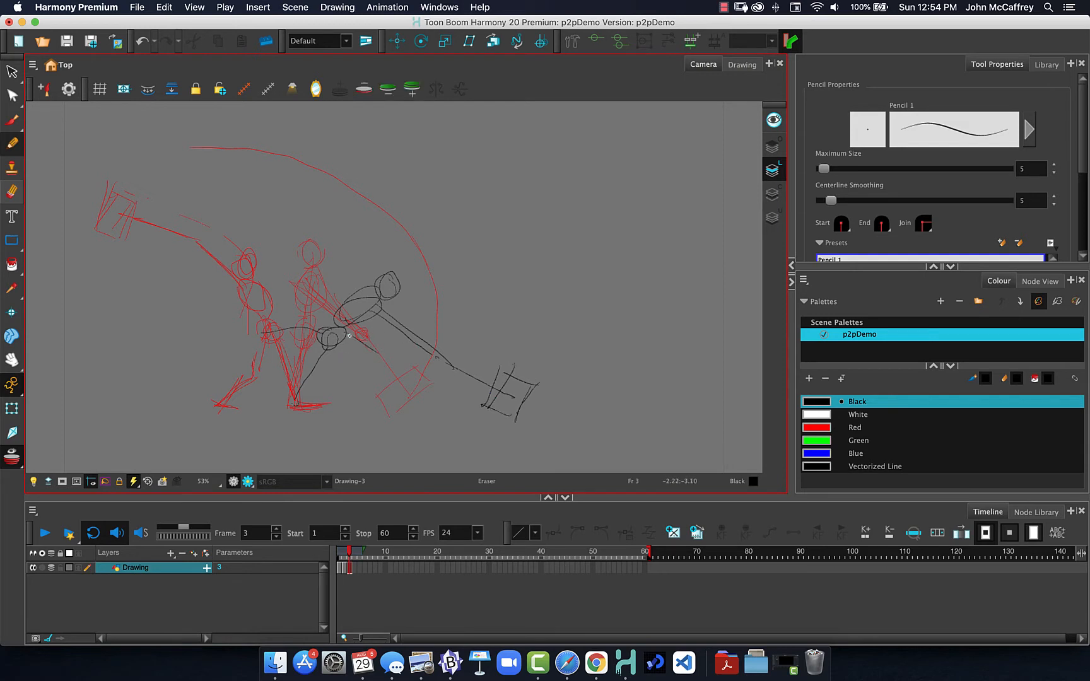
Step: Draw the striking figure's bent front leg, feet and rear leg, plus the line of action through the body on frame 3
drag(349, 335, 387, 357)
mouse_move(379, 355)
mouse_down()
mouse_move(401, 410)
mouse_move(418, 409)
mouse_move(385, 410)
mouse_move(385, 369)
mouse_move(341, 339)
mouse_move(330, 372)
mouse_move(288, 389)
mouse_up()
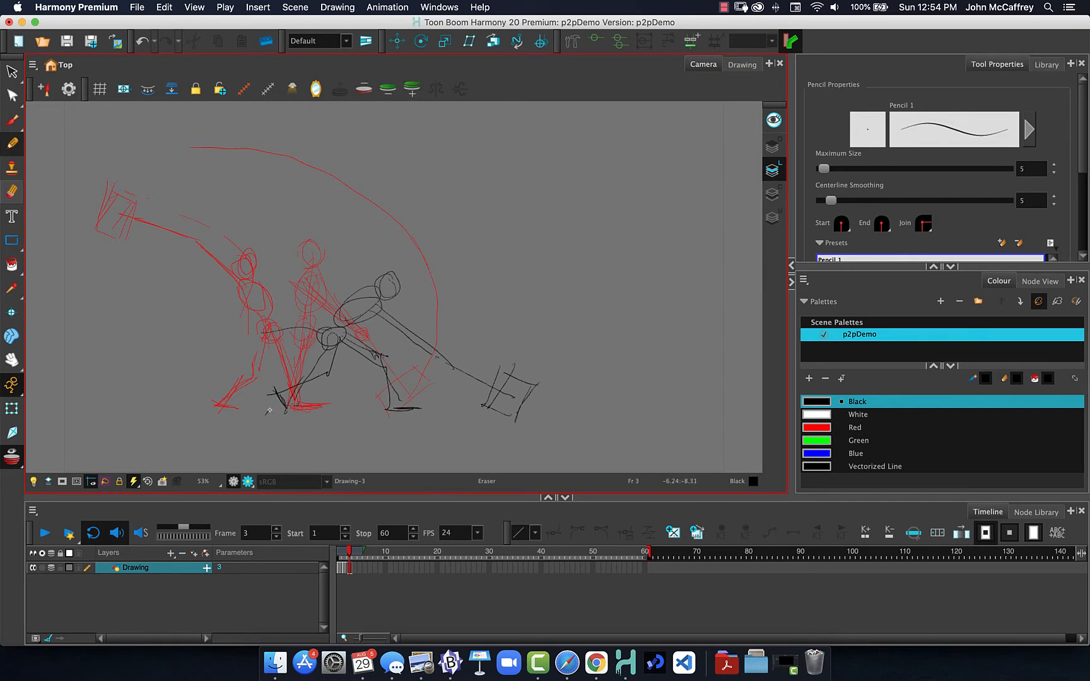
mouse_move(268, 412)
mouse_down()
mouse_move(357, 335)
mouse_move(451, 307)
mouse_move(281, 406)
mouse_move(426, 291)
mouse_up()
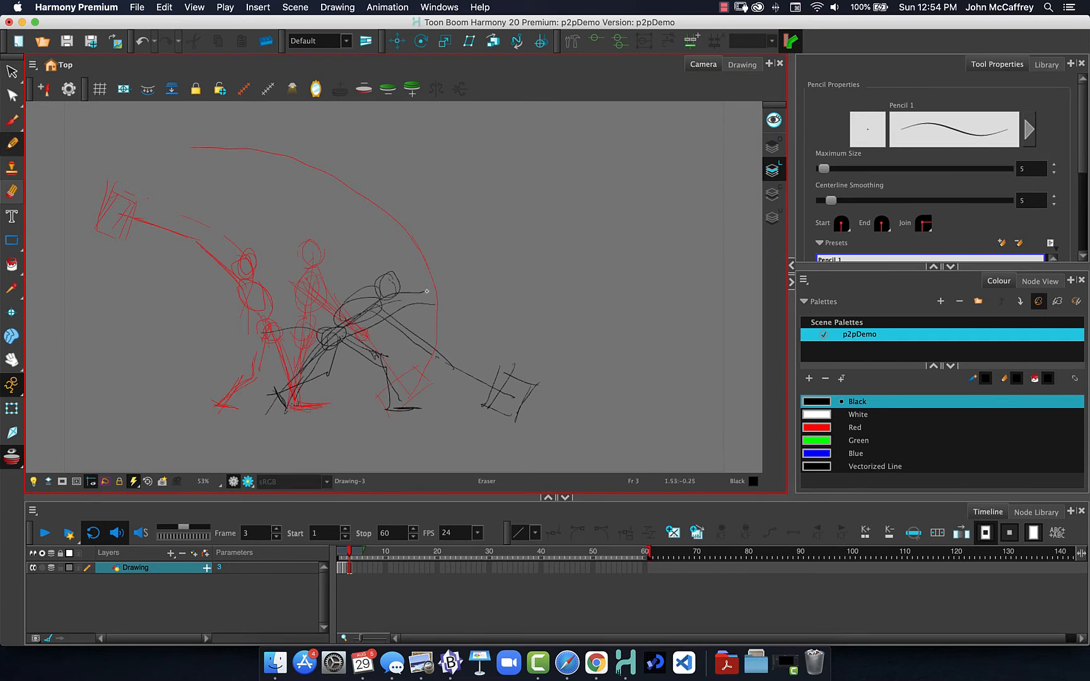
drag(320, 360, 322, 372)
Step: Select the whole striking figure on frame 3 and move it slightly forward, away from the planted back foot
click(11, 72)
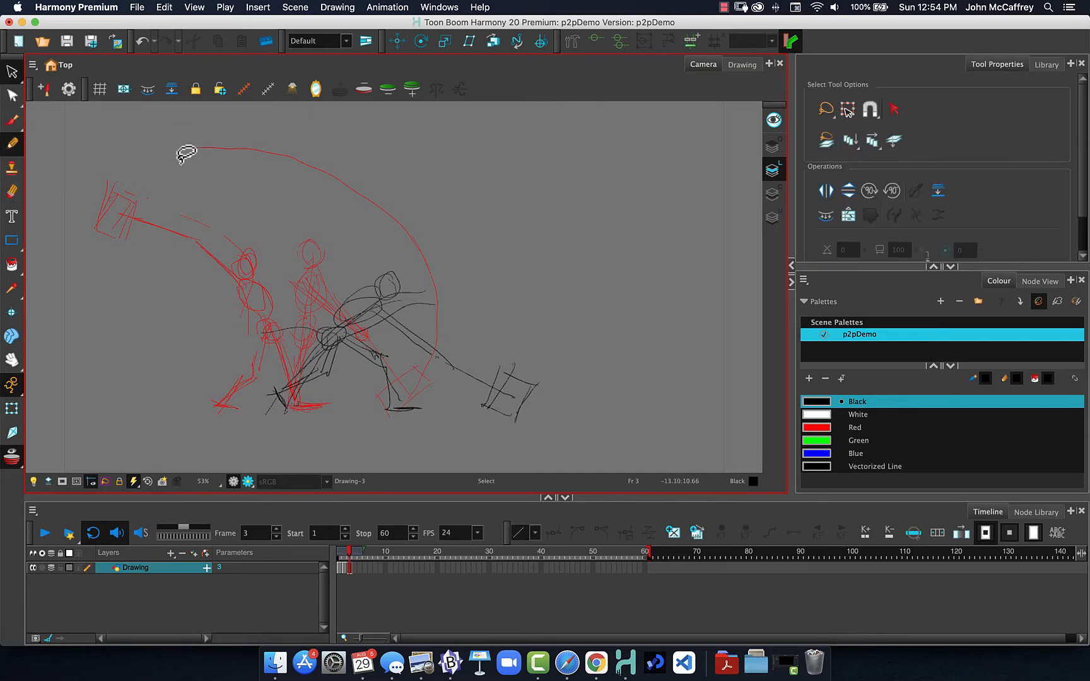
mouse_move(309, 219)
mouse_down()
mouse_move(530, 453)
mouse_move(207, 195)
mouse_up()
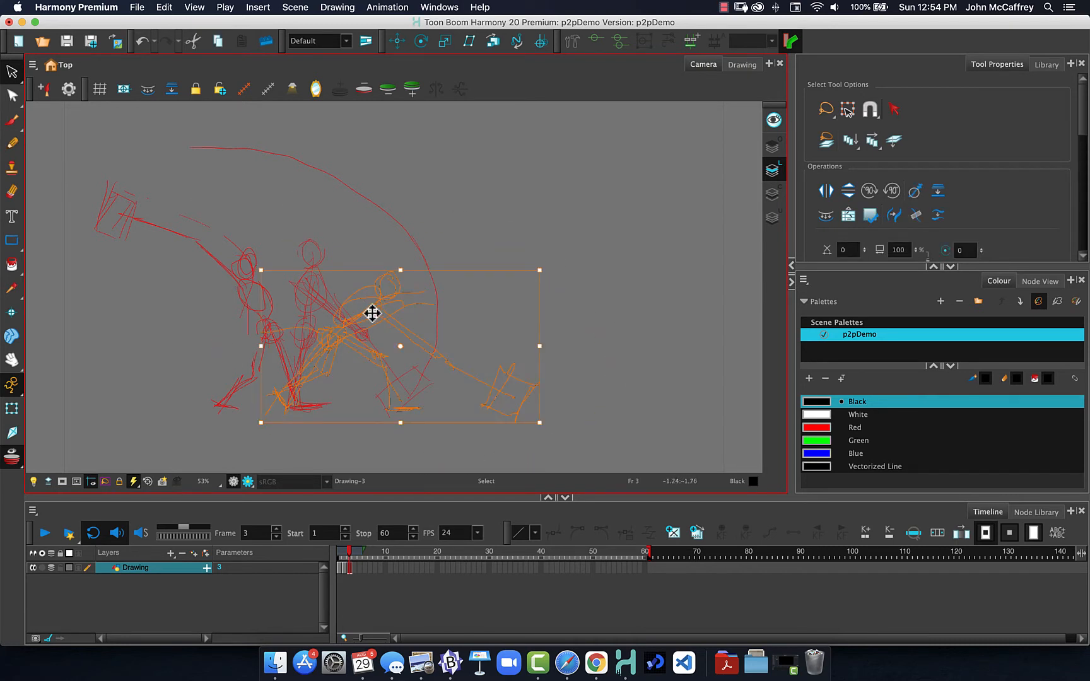
mouse_move(360, 321)
mouse_down()
mouse_move(406, 333)
mouse_move(400, 325)
mouse_up()
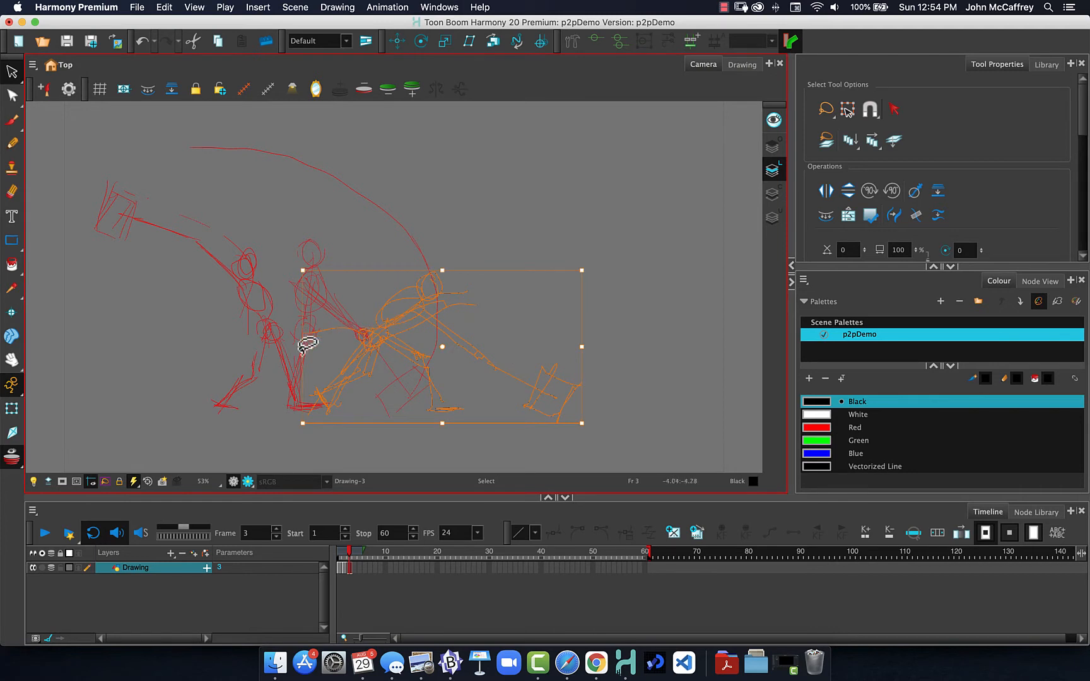
Step: Pencil a longer rear leg from the moved figure's hips back to the planted foot position of the previous poses
click(12, 145)
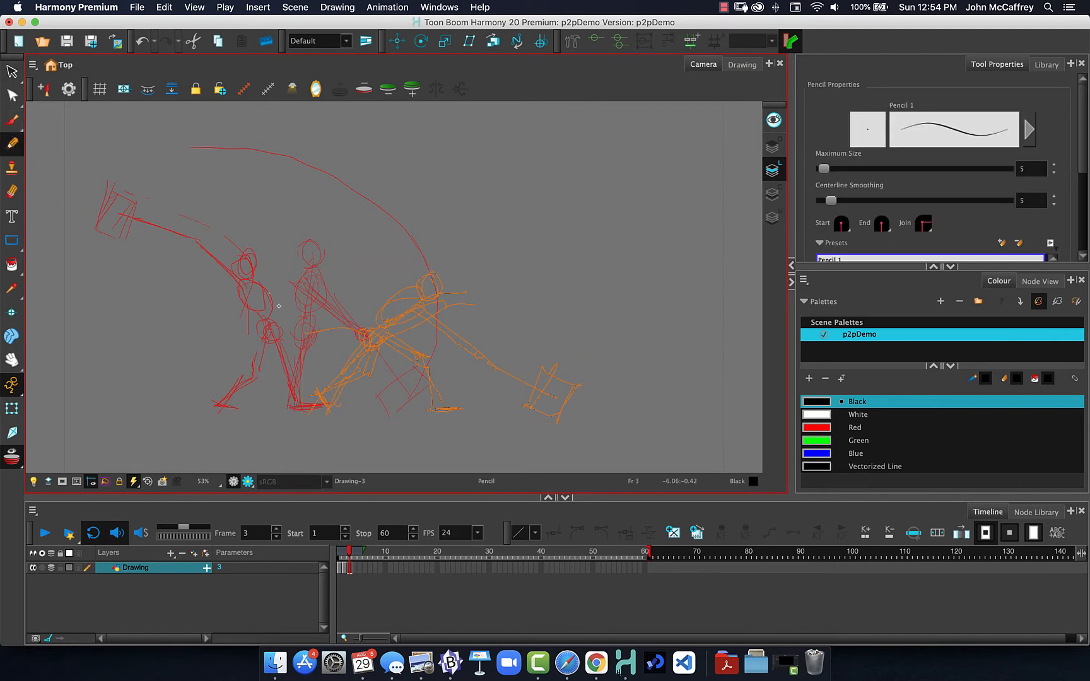
drag(376, 343, 344, 384)
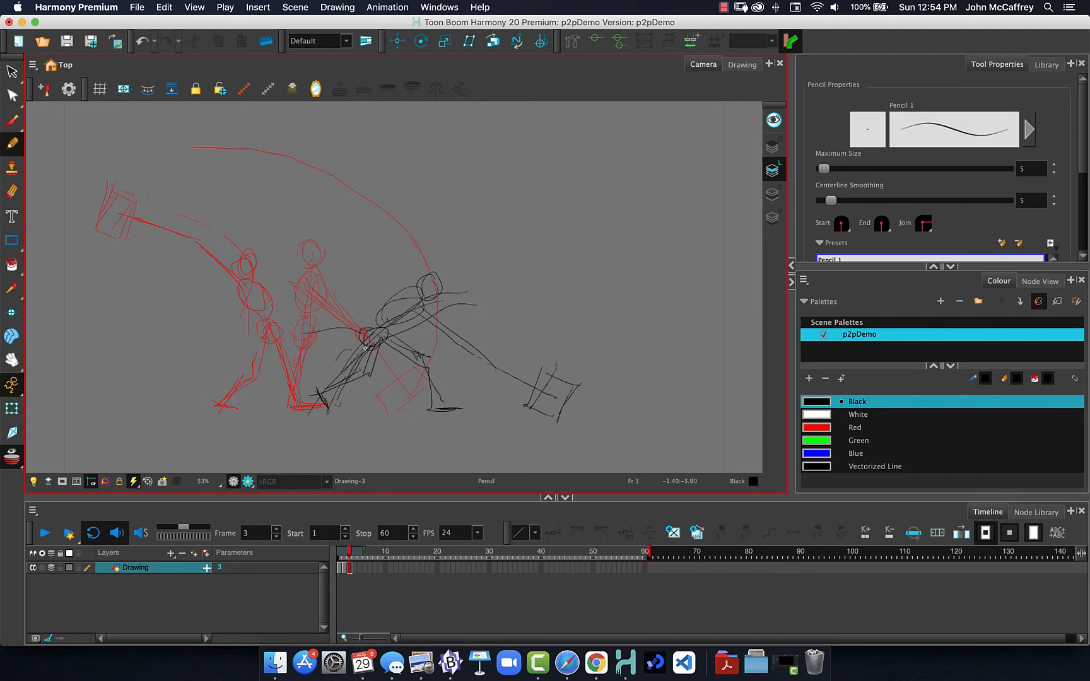
mouse_move(367, 346)
mouse_down()
mouse_move(280, 412)
mouse_move(312, 390)
mouse_move(285, 397)
mouse_move(307, 408)
mouse_move(284, 408)
mouse_up()
drag(372, 341, 305, 392)
Step: Erase the old rear leg and surplus torso lines on frame 3, and redraw the curved back and the hands on the handle
click(11, 190)
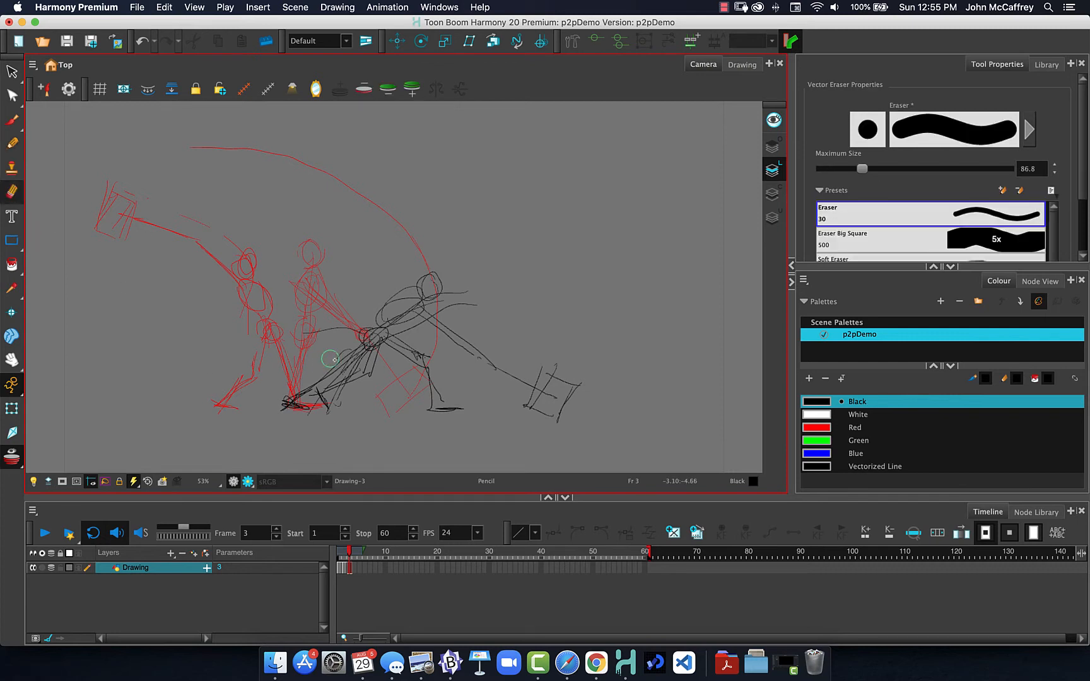
mouse_move(326, 392)
mouse_down()
mouse_move(326, 401)
mouse_move(365, 387)
mouse_move(436, 333)
mouse_move(452, 301)
mouse_move(382, 290)
mouse_up()
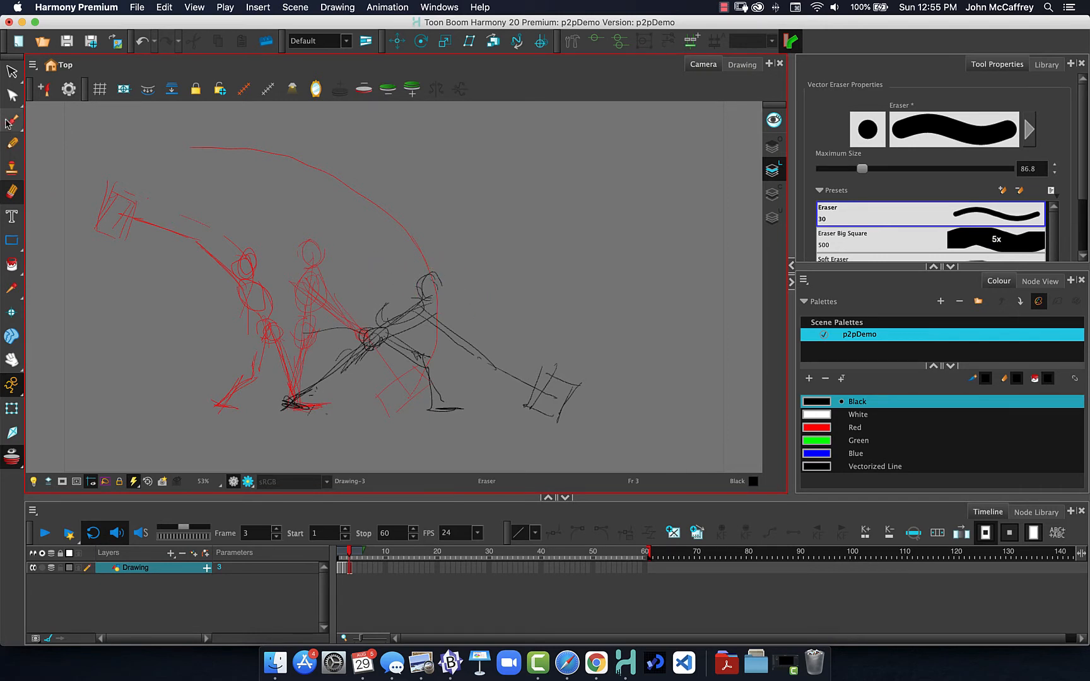
click(12, 141)
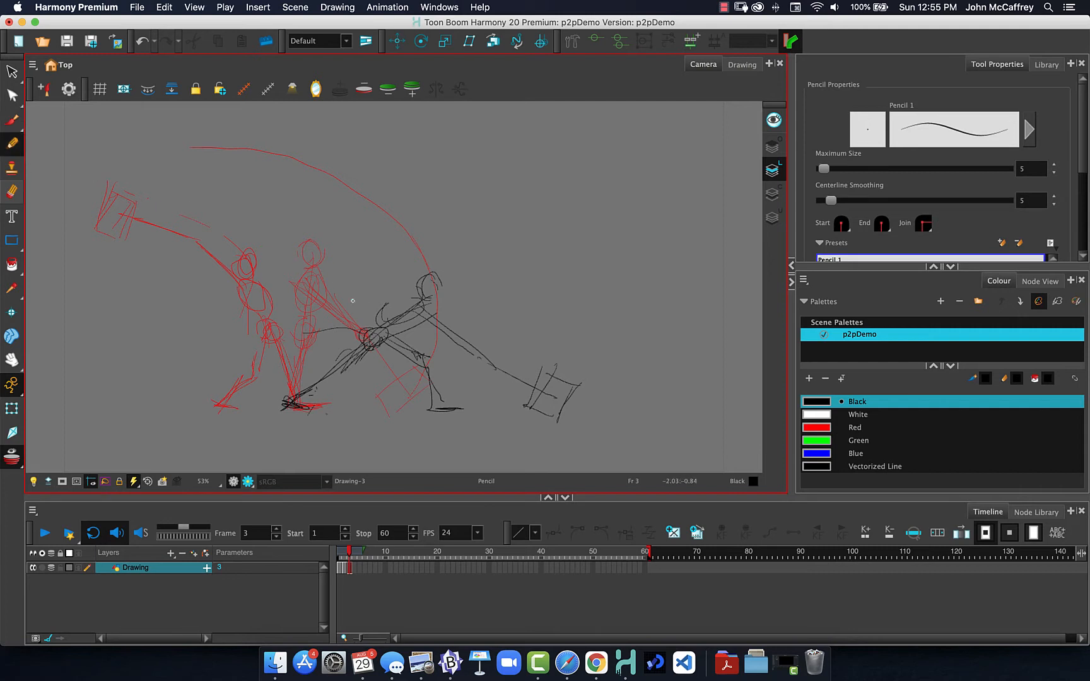
mouse_move(403, 305)
mouse_down()
mouse_move(376, 327)
mouse_move(401, 302)
mouse_move(423, 301)
mouse_move(427, 315)
mouse_move(442, 297)
mouse_move(421, 277)
mouse_up()
Step: Flip back and forth through frames 1 to 3 to compare the three hammer-swing key poses
key(comma)
key(comma)
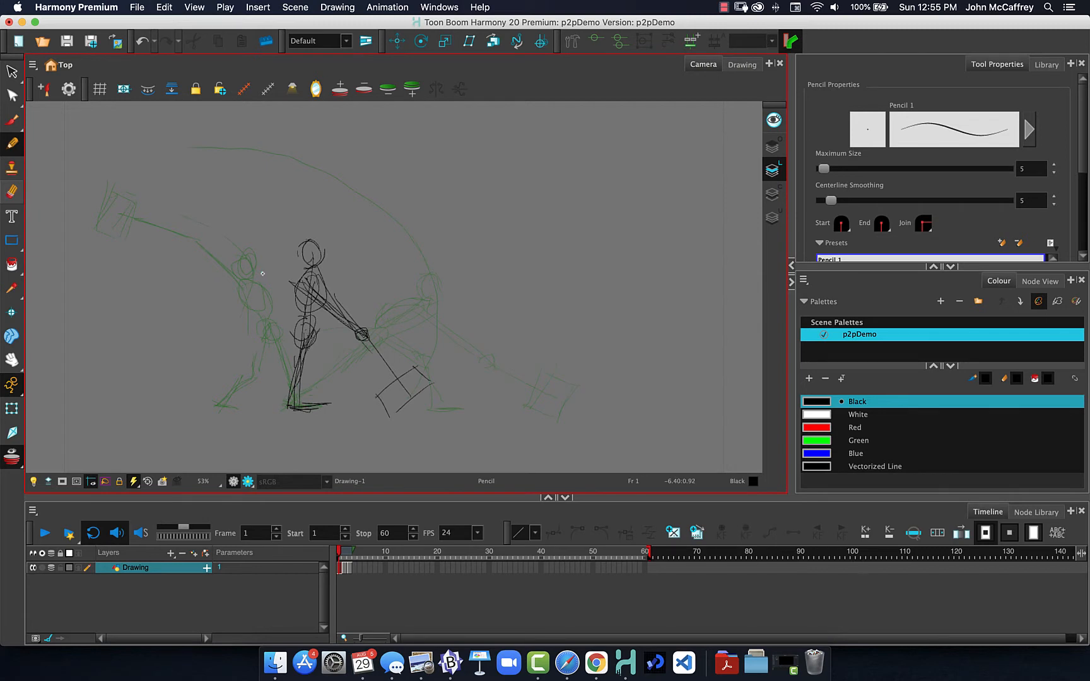
key(period)
key(period)
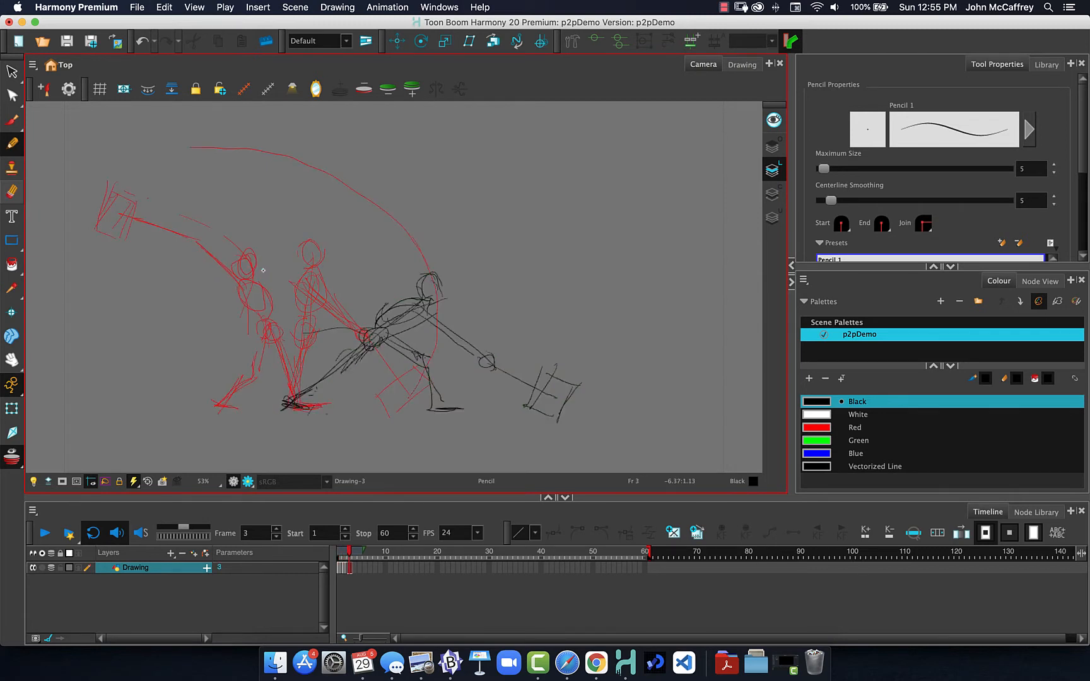
key(comma)
key(comma)
key(period)
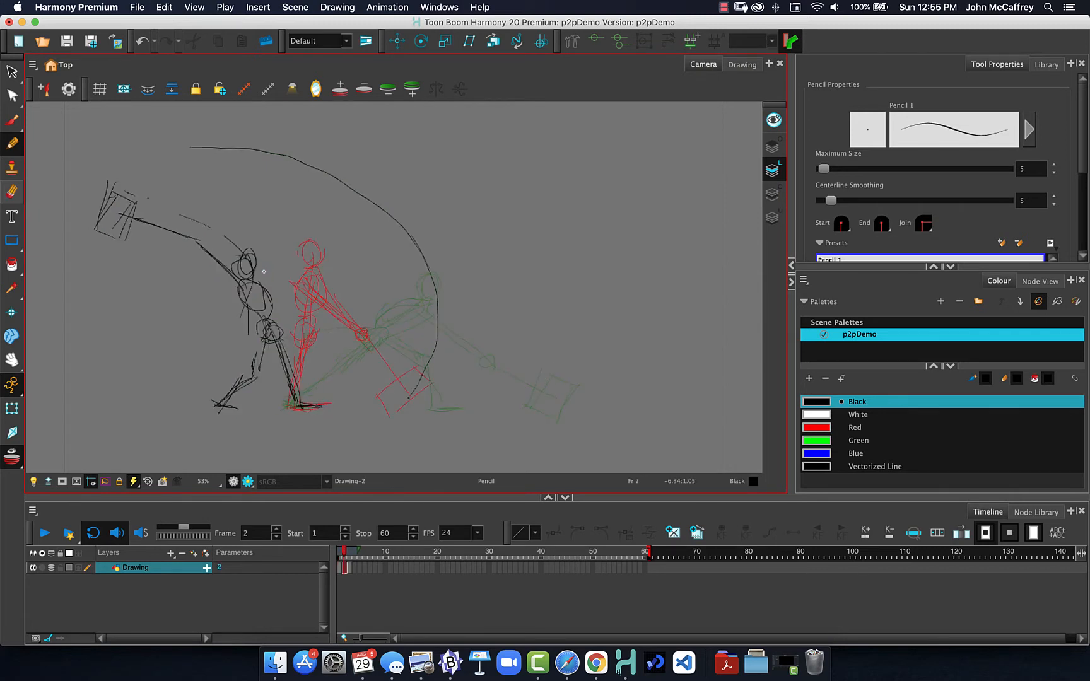
key(period)
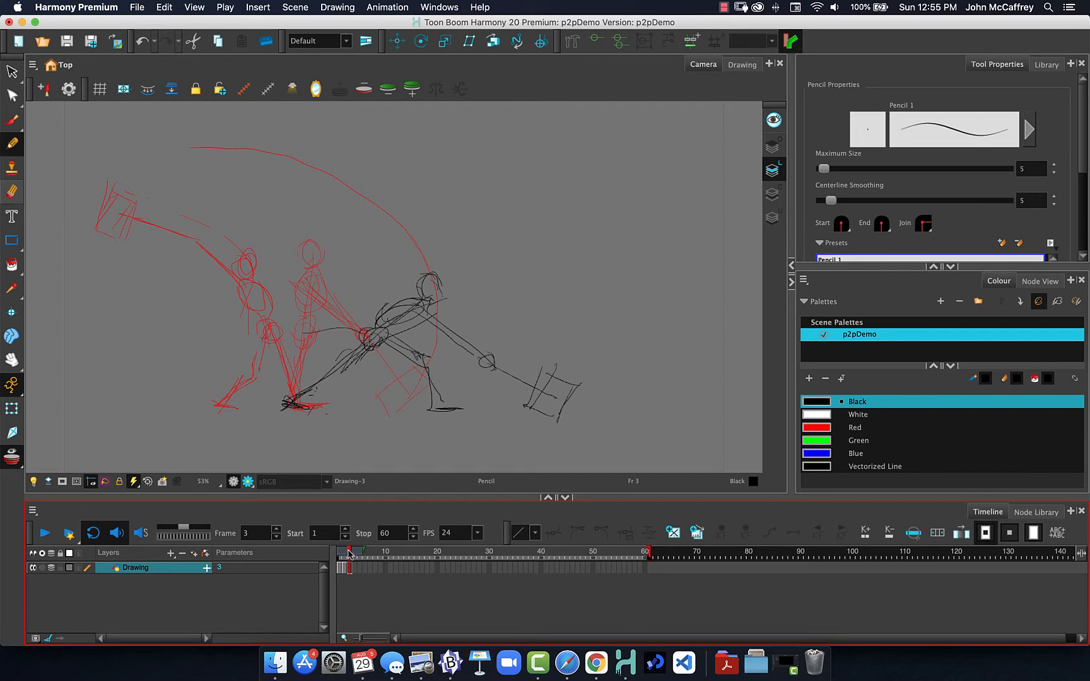
drag(348, 550, 338, 547)
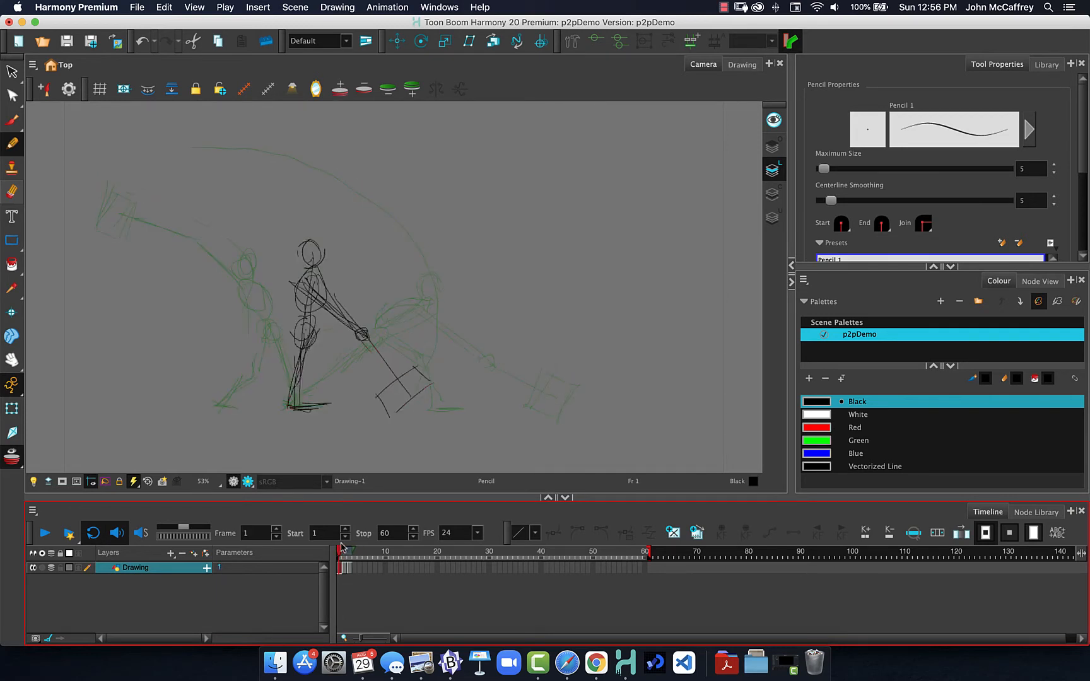
click(344, 549)
click(363, 569)
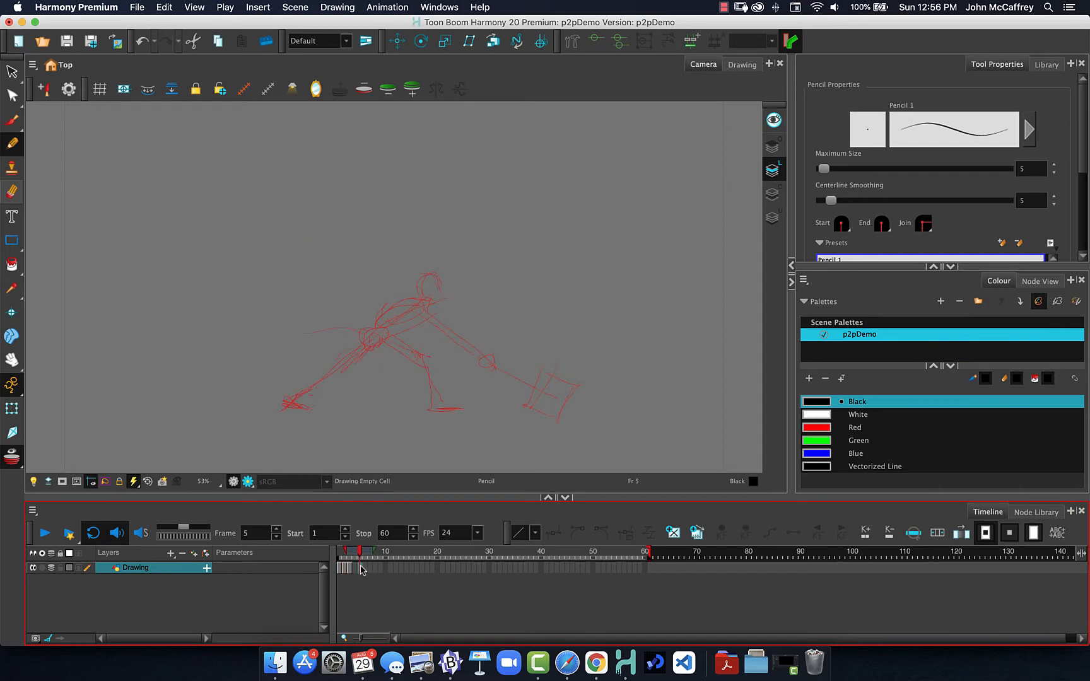
click(401, 570)
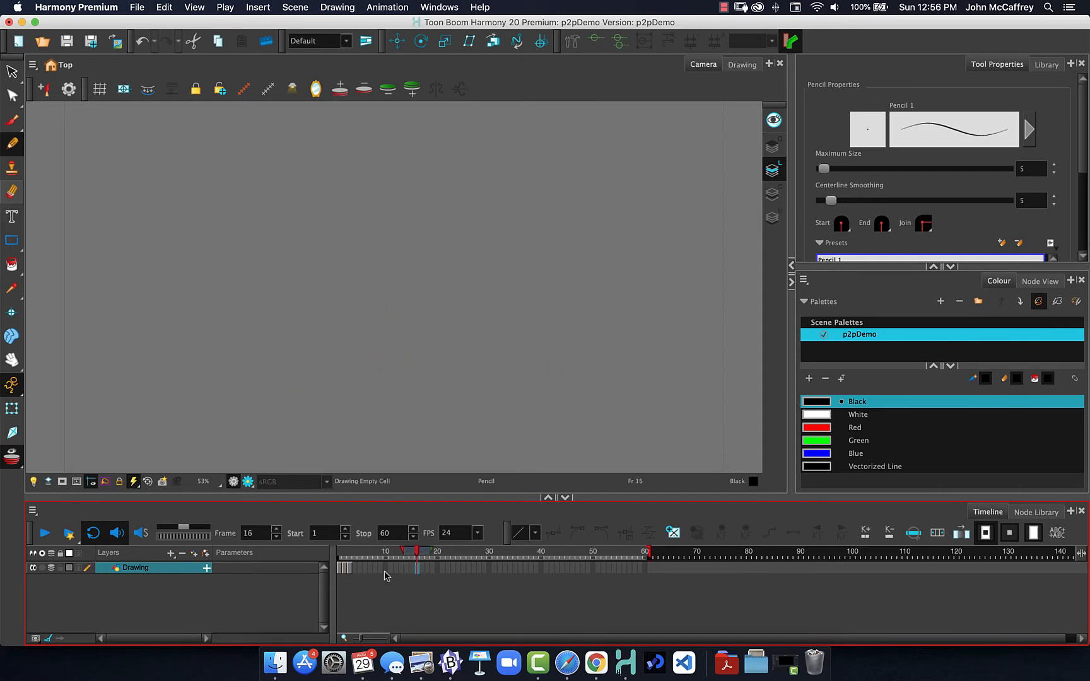
click(389, 570)
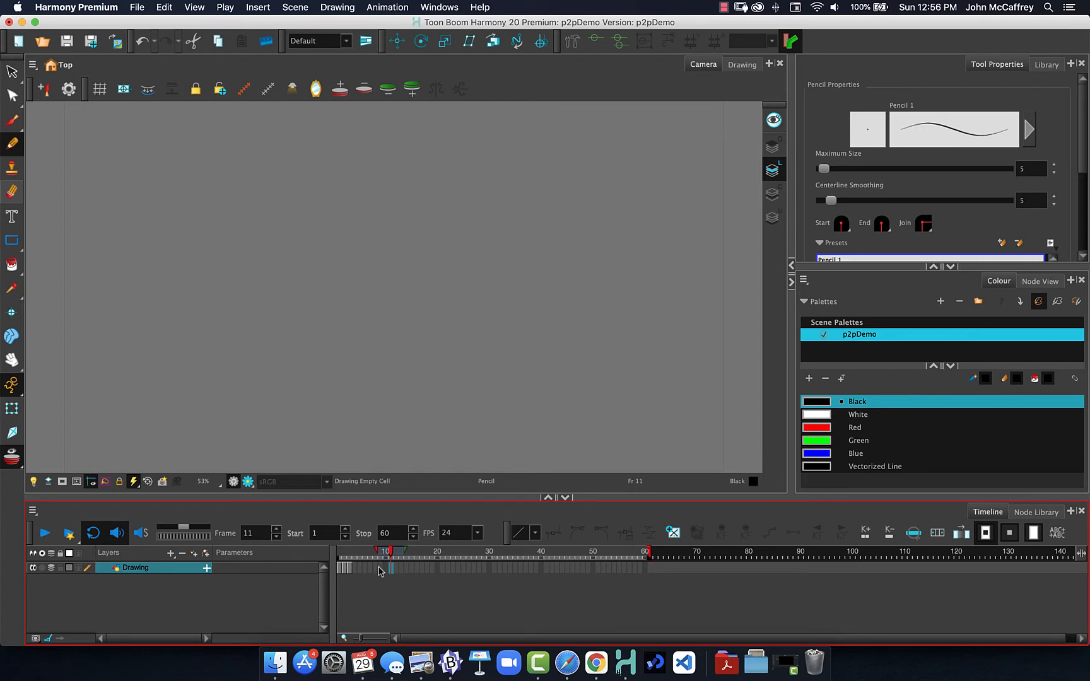
drag(375, 570, 346, 569)
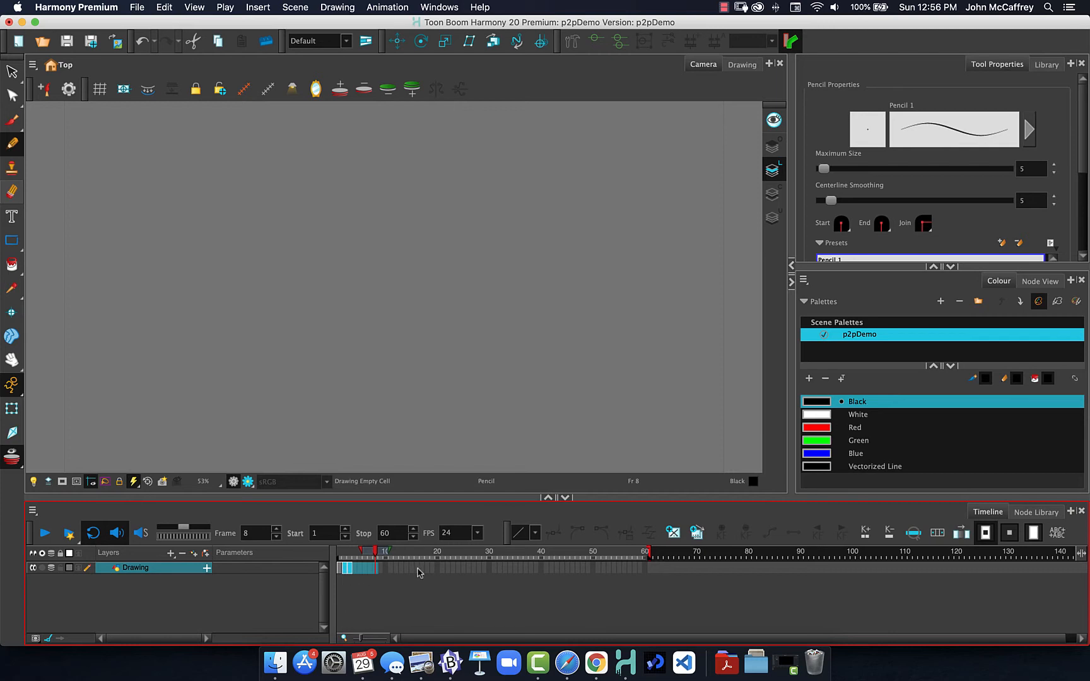
click(346, 569)
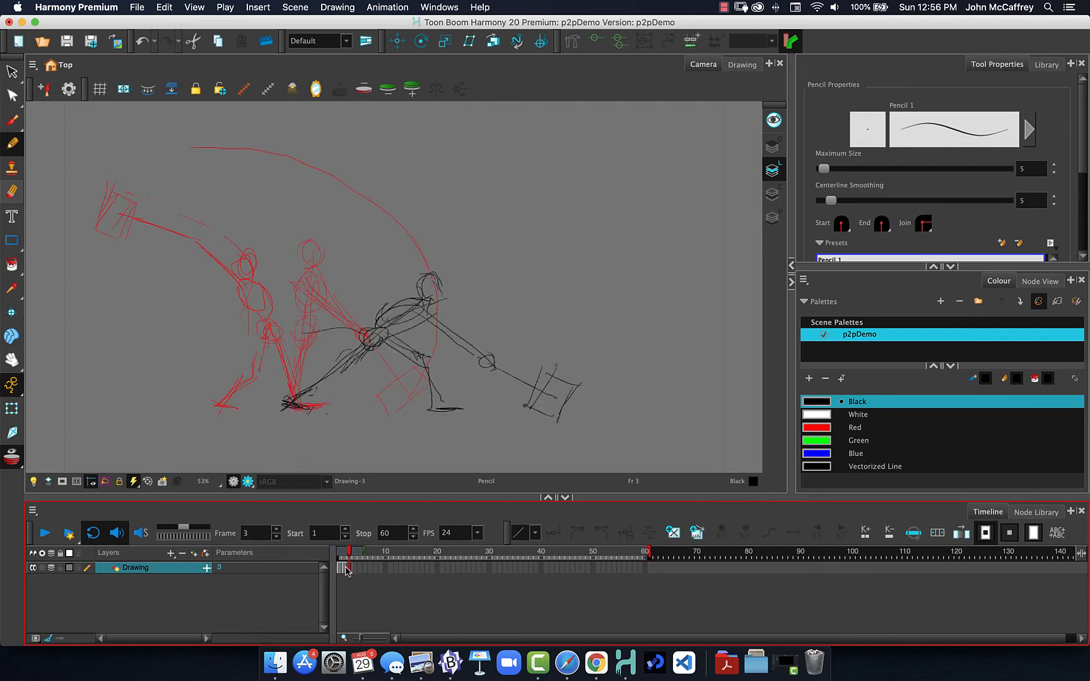
click(407, 568)
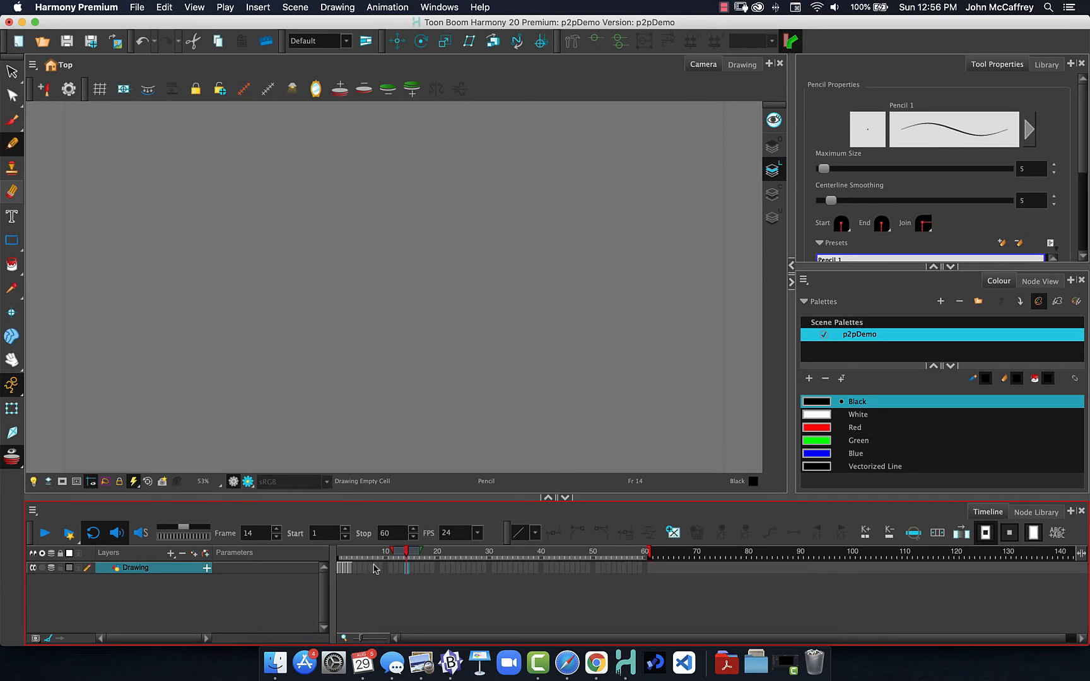
Step: Shift the drawings on frames 2 and 3 one frame later so that frame 2 is free for an in-between pose
drag(375, 568, 342, 568)
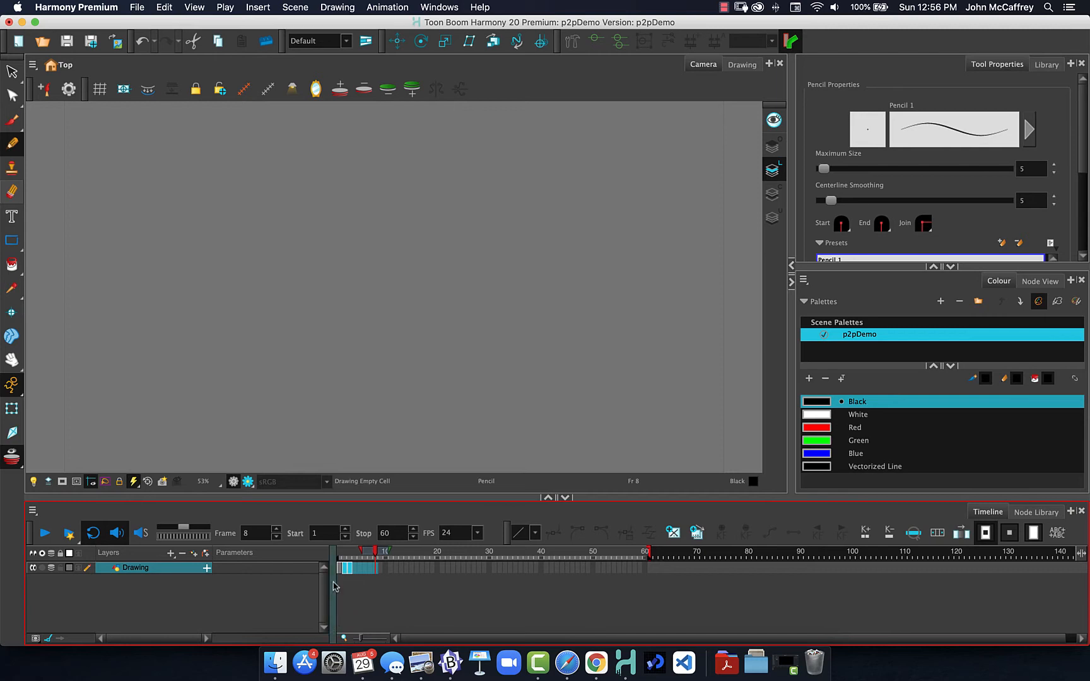
mouse_move(343, 570)
mouse_down()
mouse_move(338, 555)
mouse_move(376, 555)
mouse_up()
click(370, 570)
key(2)
key(2)
key(2)
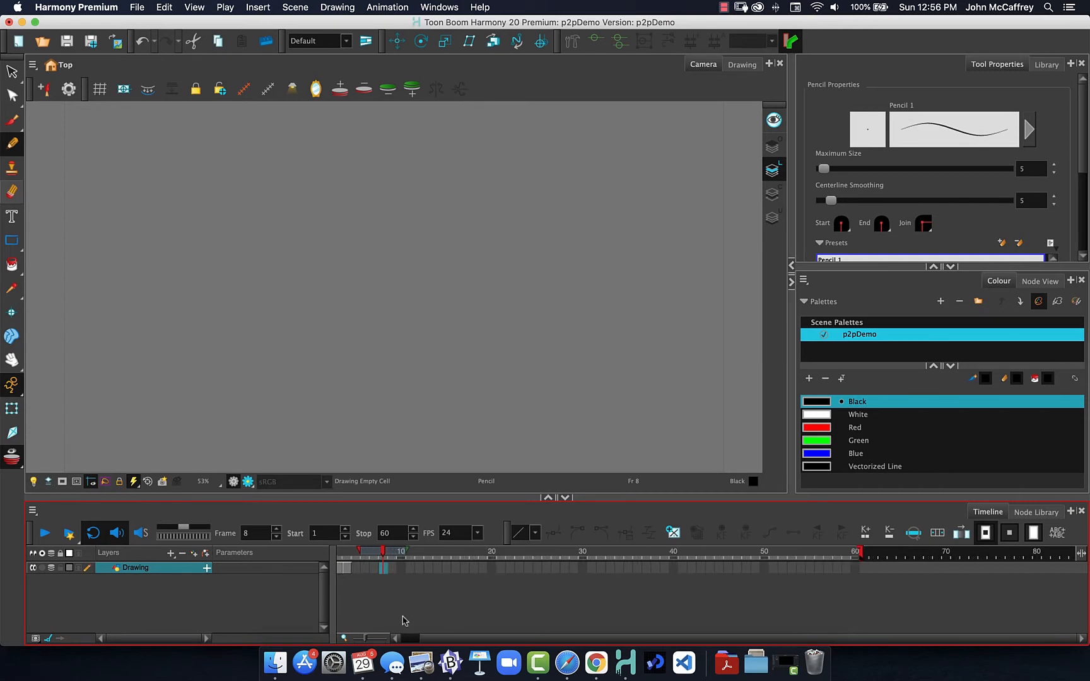
drag(448, 638, 396, 644)
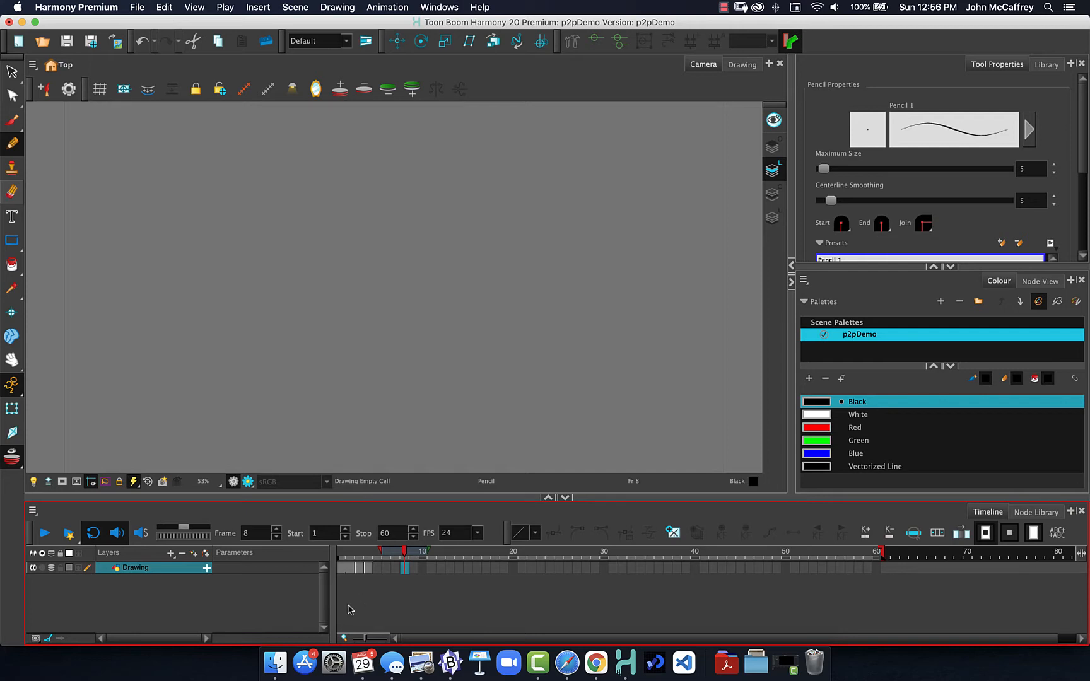
scroll(350, 612, down, 2)
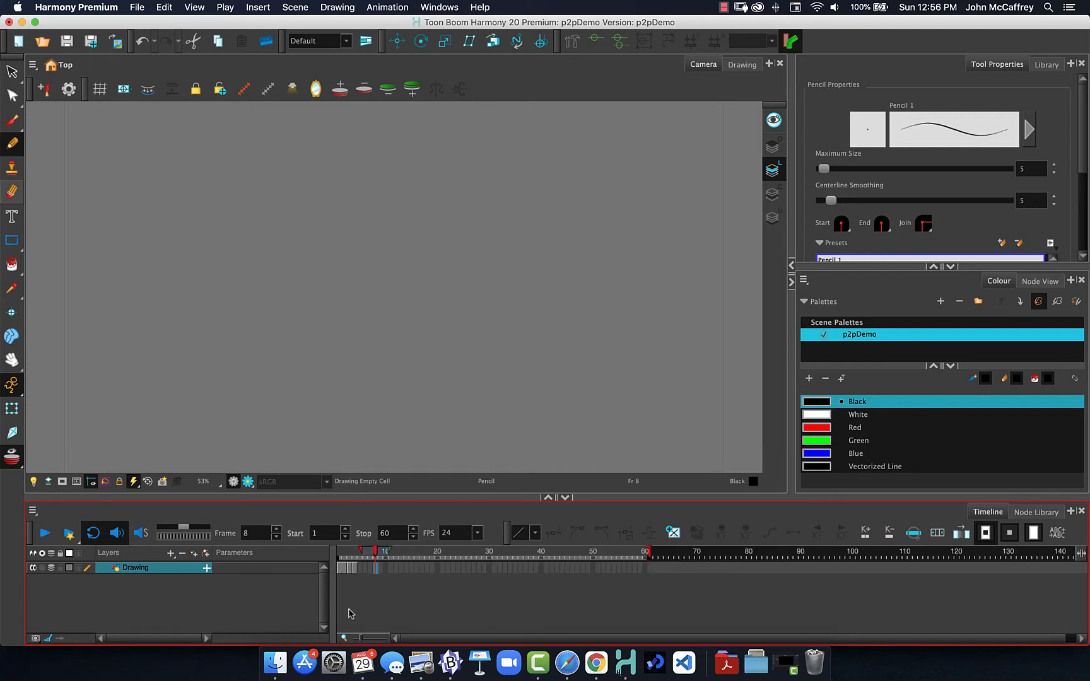
scroll(350, 613, up, 1)
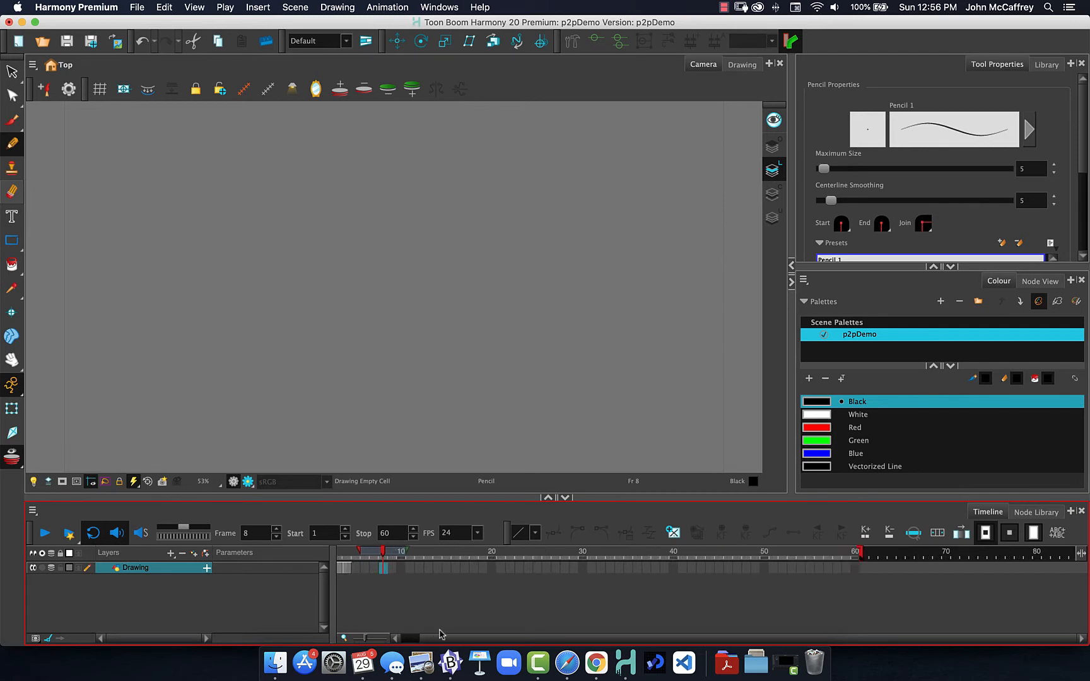
scroll(407, 638, up, 2)
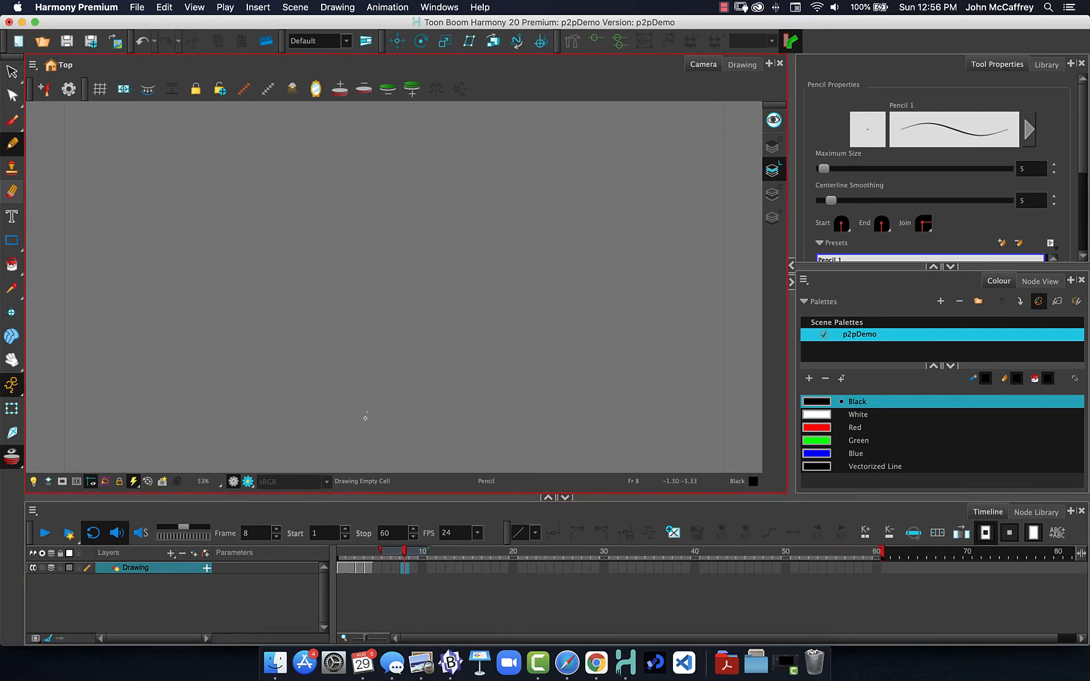
click(368, 567)
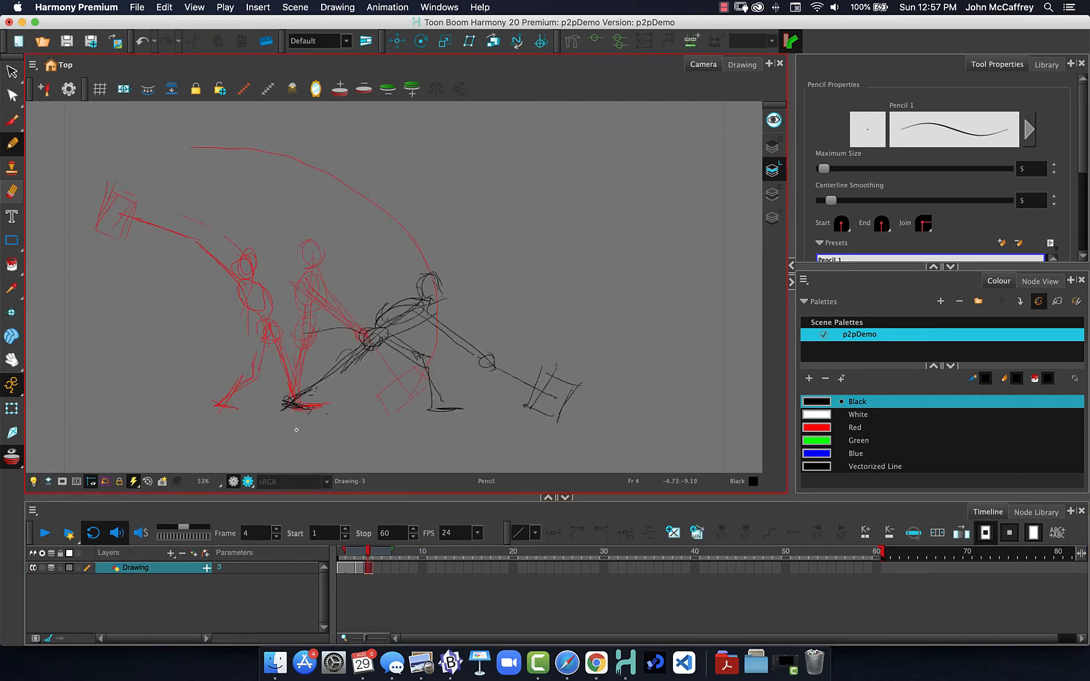
key(2)
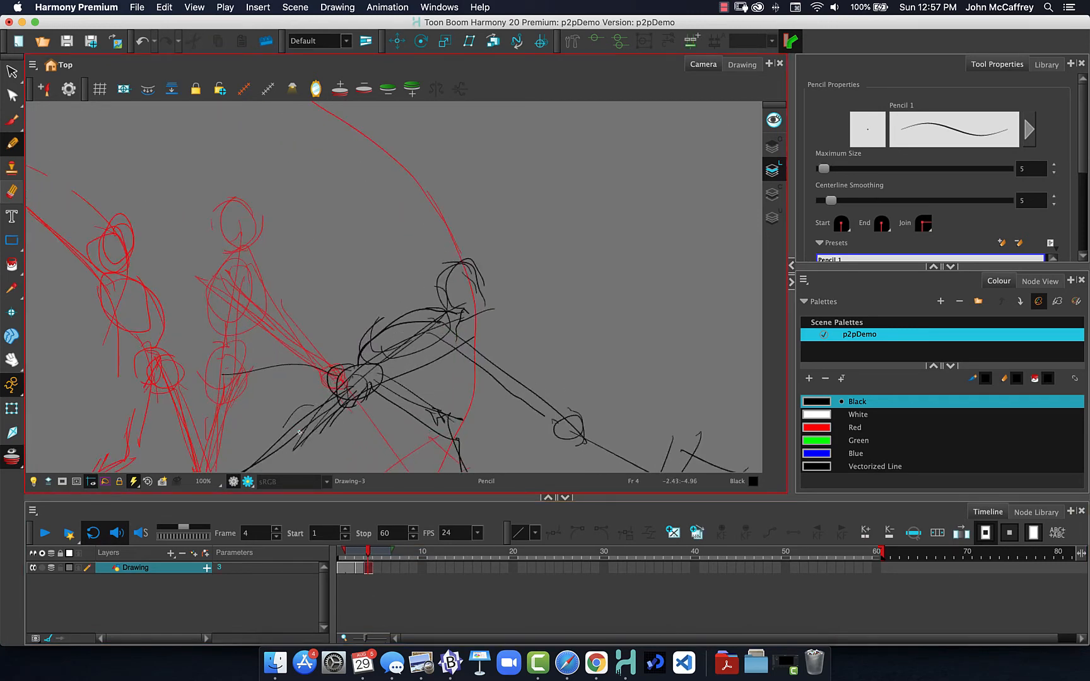
key(1)
key(1)
key(1)
key(1)
key(1)
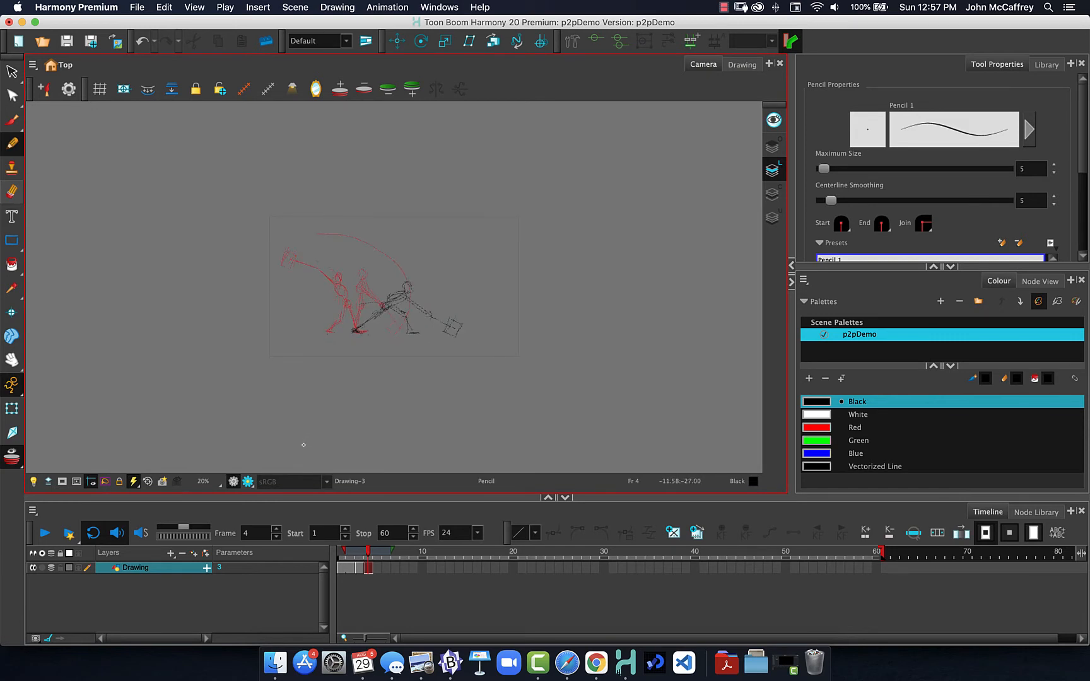
key(shift+m)
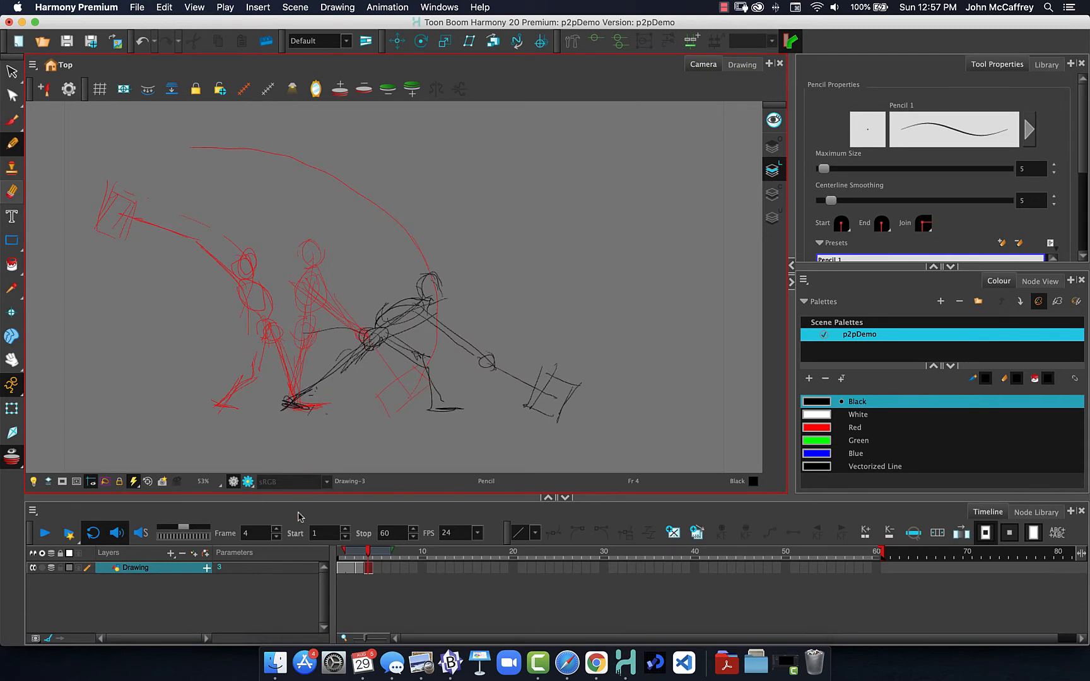
Step: Create an empty drawing on frame 2 and reduce the onion skin to show only one following drawing
mouse_move(357, 552)
mouse_down()
mouse_move(340, 552)
mouse_move(395, 552)
mouse_up()
click(351, 573)
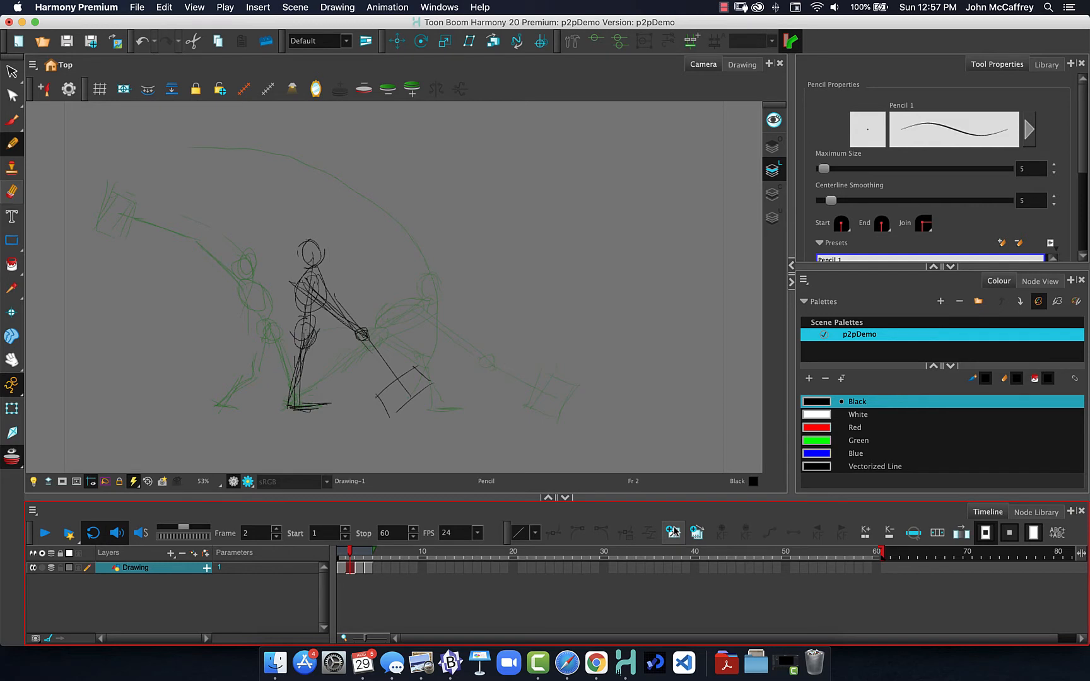
click(673, 532)
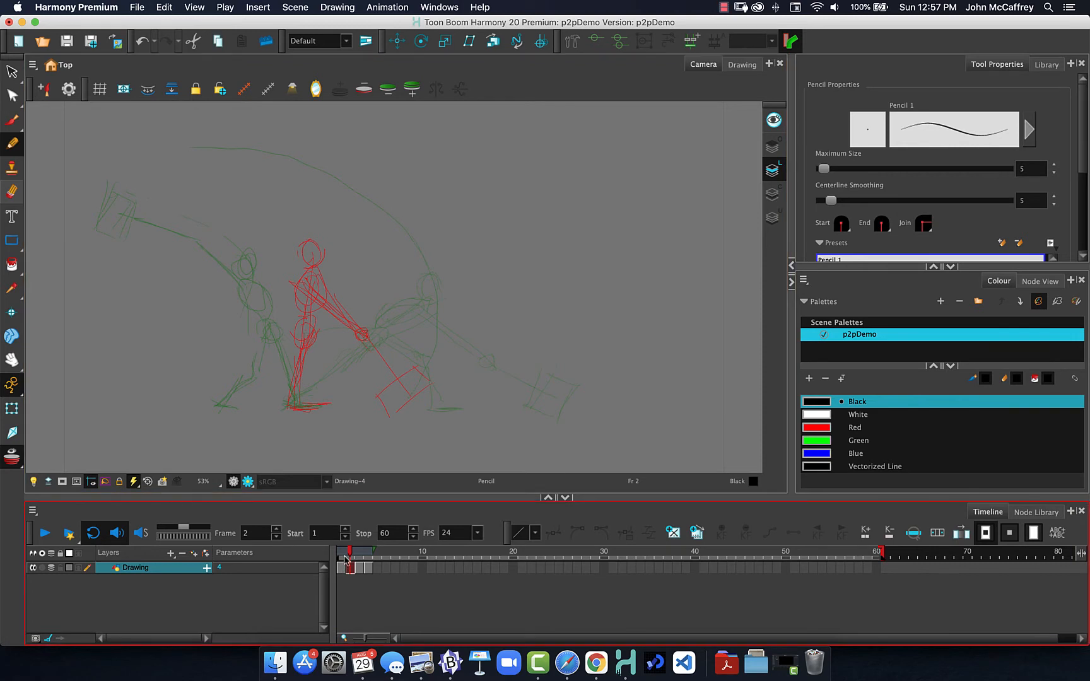
mouse_move(350, 554)
mouse_down()
mouse_move(340, 553)
mouse_move(349, 553)
mouse_up()
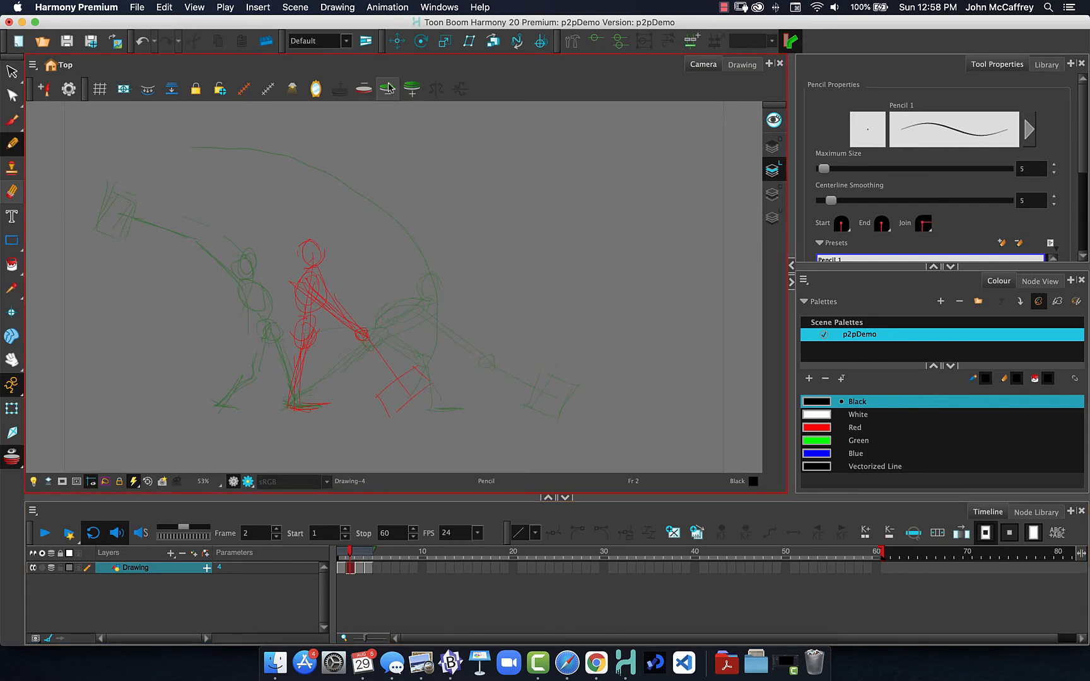
click(393, 92)
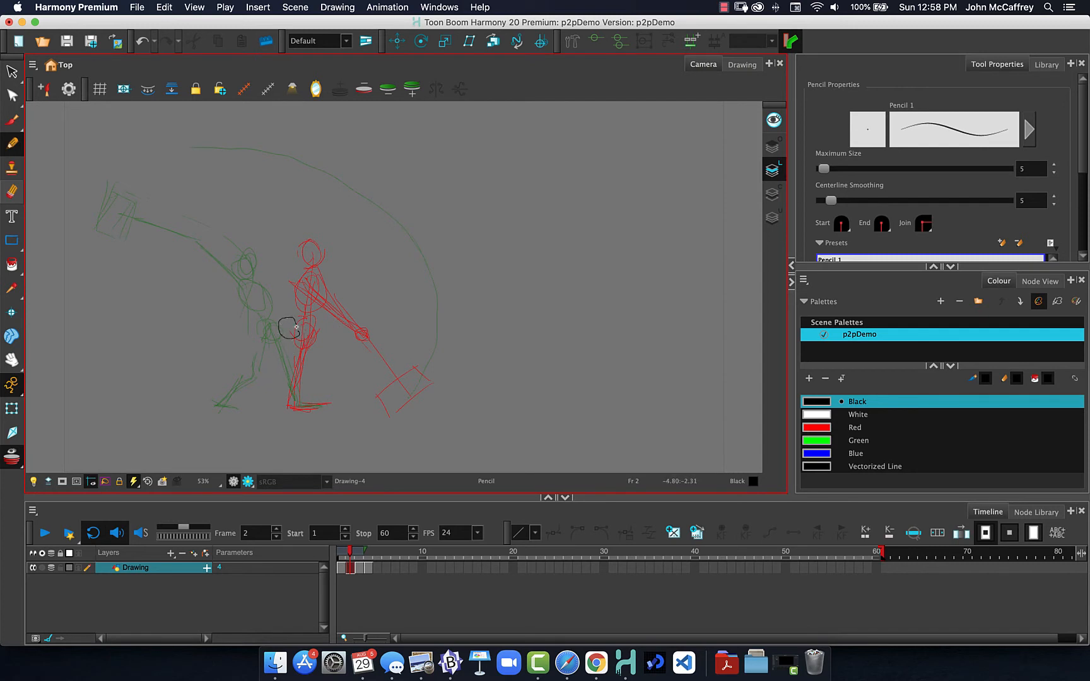
Step: On frame 2, sketch the in-between figure's hips, chest and head, with the arms raising the hammer to the swing arc
drag(295, 326, 292, 347)
mouse_move(297, 275)
mouse_down()
mouse_move(306, 305)
mouse_move(289, 314)
mouse_move(286, 285)
mouse_move(300, 274)
mouse_move(293, 311)
mouse_move(278, 300)
mouse_move(293, 275)
mouse_move(285, 244)
mouse_move(299, 264)
mouse_up()
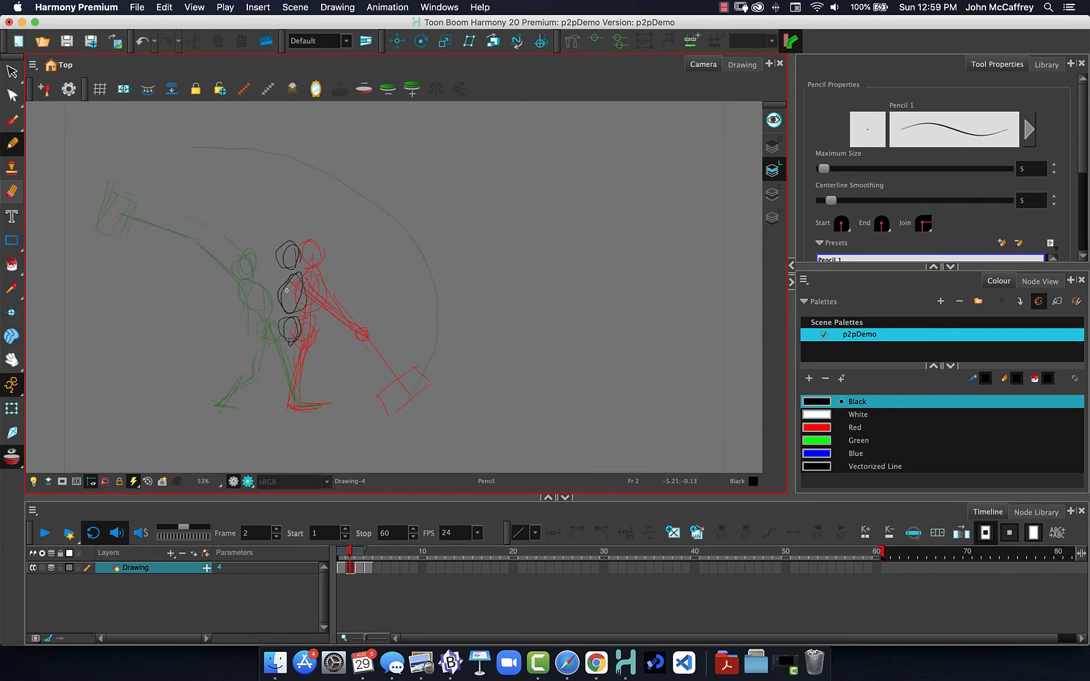
drag(306, 265, 367, 218)
mouse_move(328, 251)
mouse_down()
mouse_move(286, 292)
mouse_move(375, 196)
mouse_move(362, 194)
mouse_move(397, 184)
mouse_move(394, 209)
mouse_up()
drag(368, 167, 350, 182)
Step: Sketch the frame 2 figure's legs, with one foot planted and the rear leg bent back at the knee
drag(290, 317, 287, 379)
mouse_move(290, 320)
mouse_down()
mouse_move(301, 373)
mouse_move(299, 359)
mouse_move(280, 402)
mouse_up()
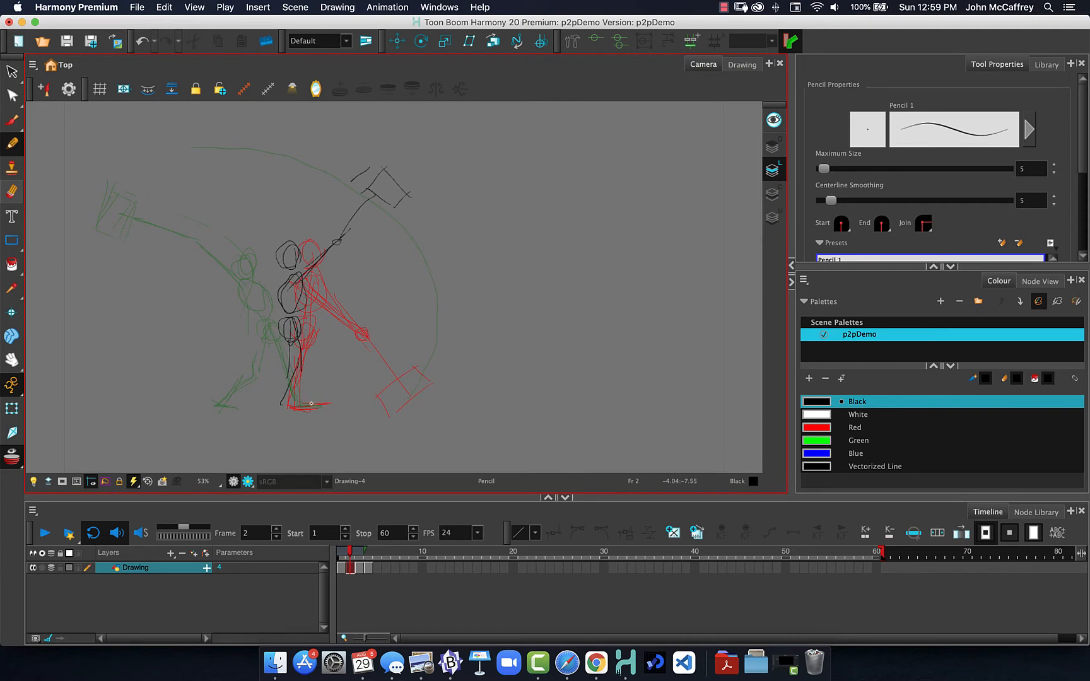
drag(293, 335, 284, 409)
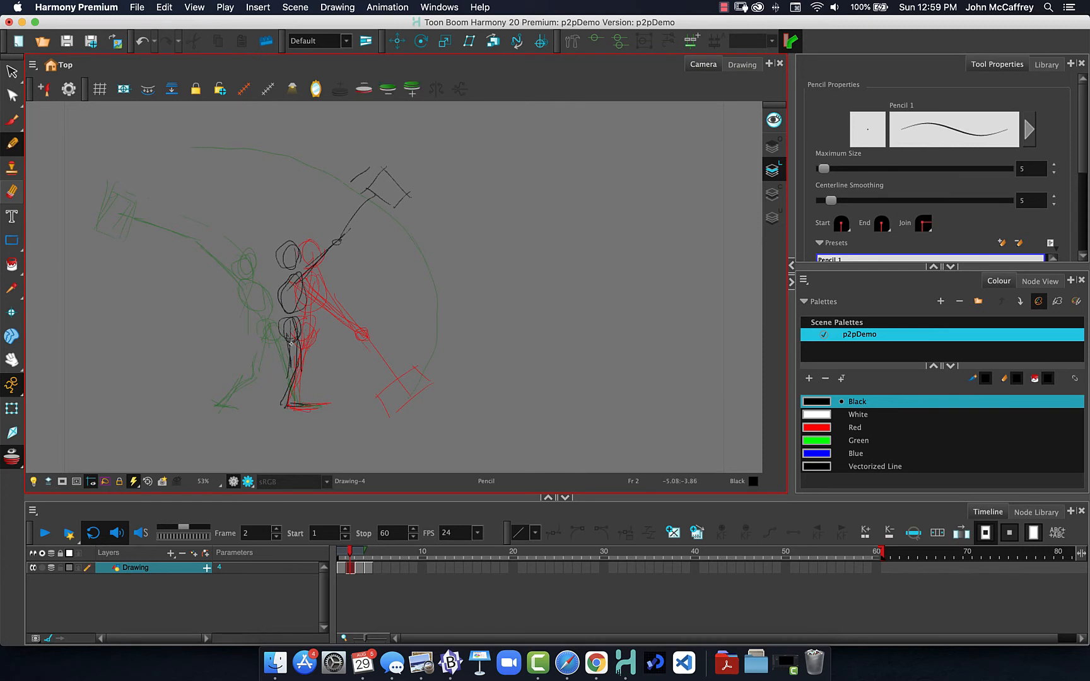
mouse_move(291, 343)
mouse_down()
mouse_move(302, 374)
mouse_move(272, 388)
mouse_up()
mouse_move(264, 409)
mouse_down()
mouse_move(261, 382)
mouse_move(302, 371)
mouse_up()
Step: Flip through frames 1 to 3 and reduce the onion skin to one preceding drawing
click(339, 550)
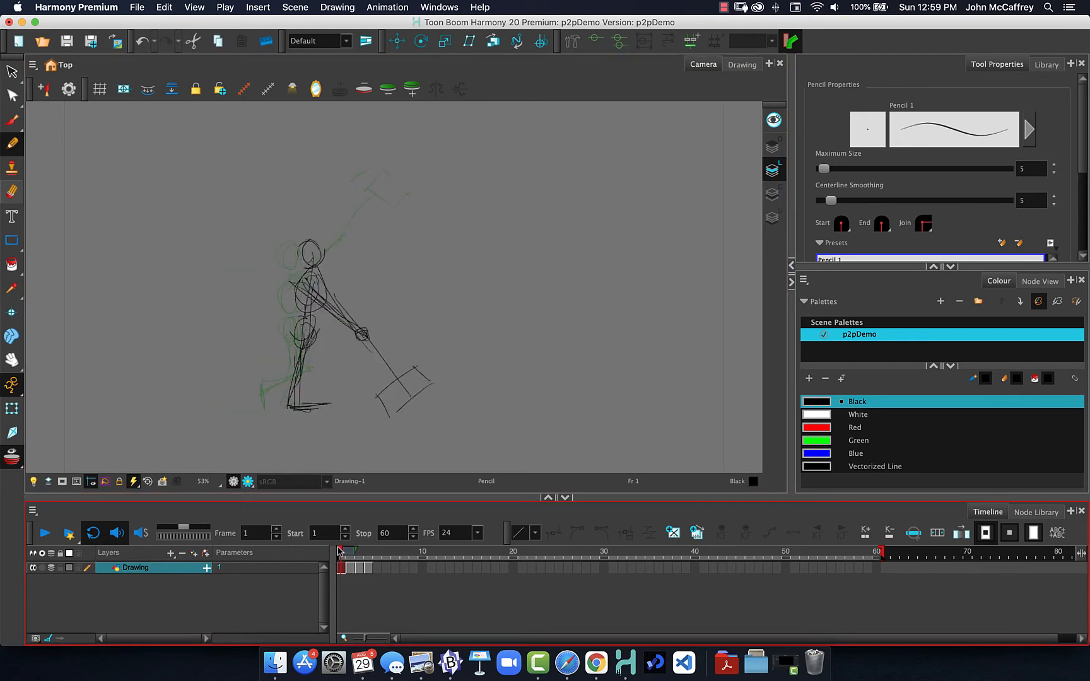
drag(338, 550, 358, 545)
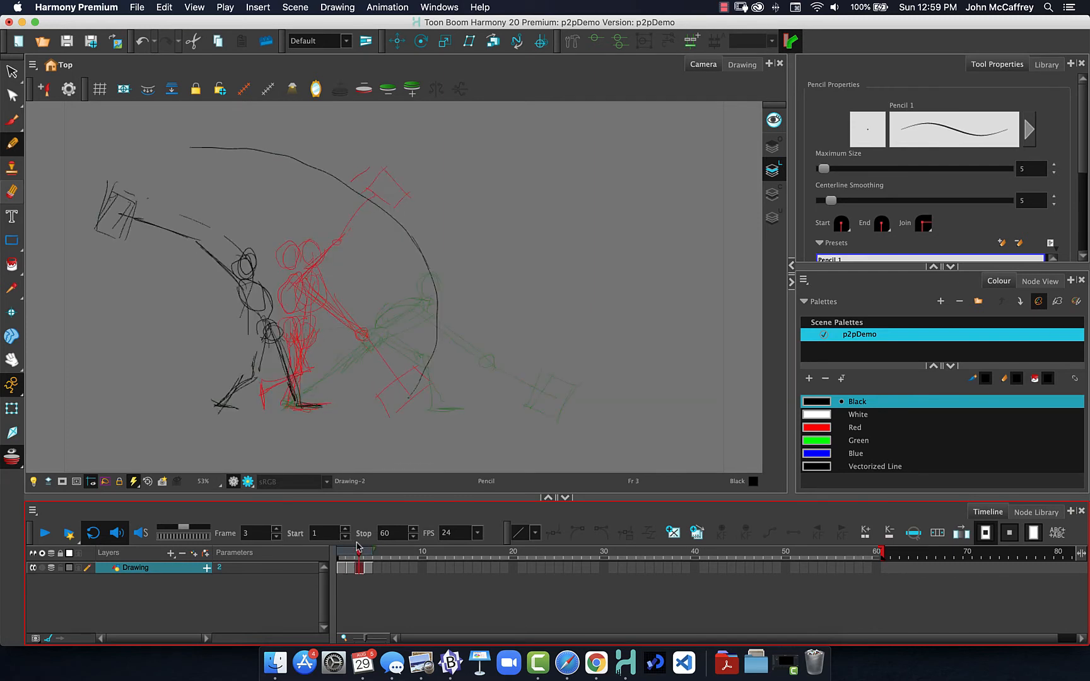
click(365, 91)
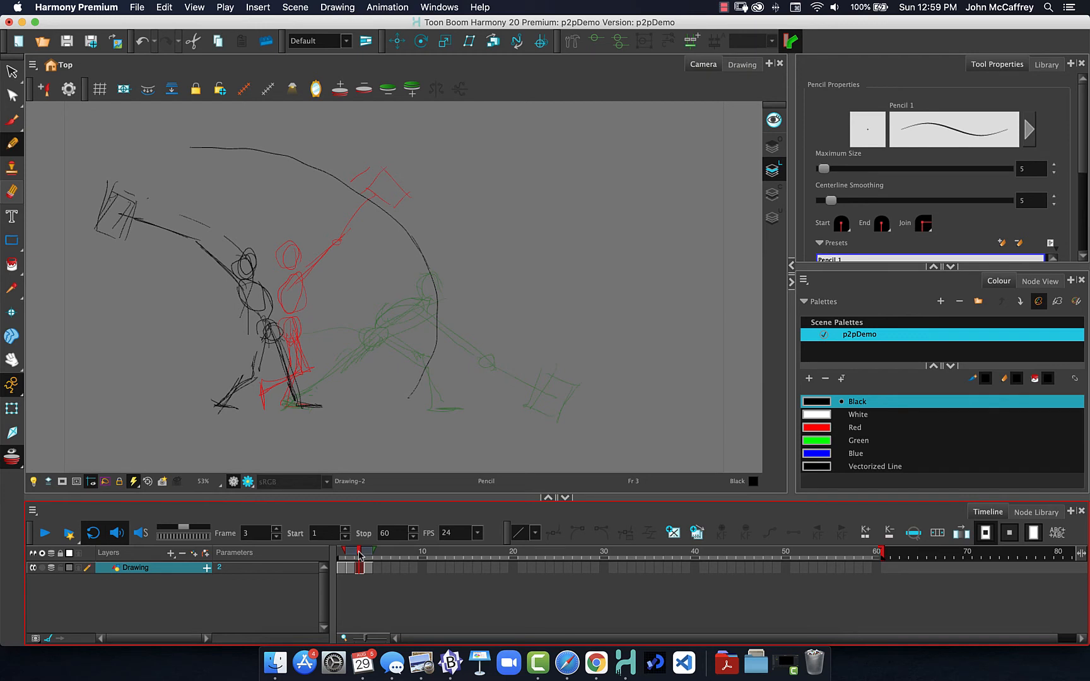
Step: Shift the final strike pose from frame 4 to frame 5 and create an empty drawing on frame 4
drag(360, 555, 404, 557)
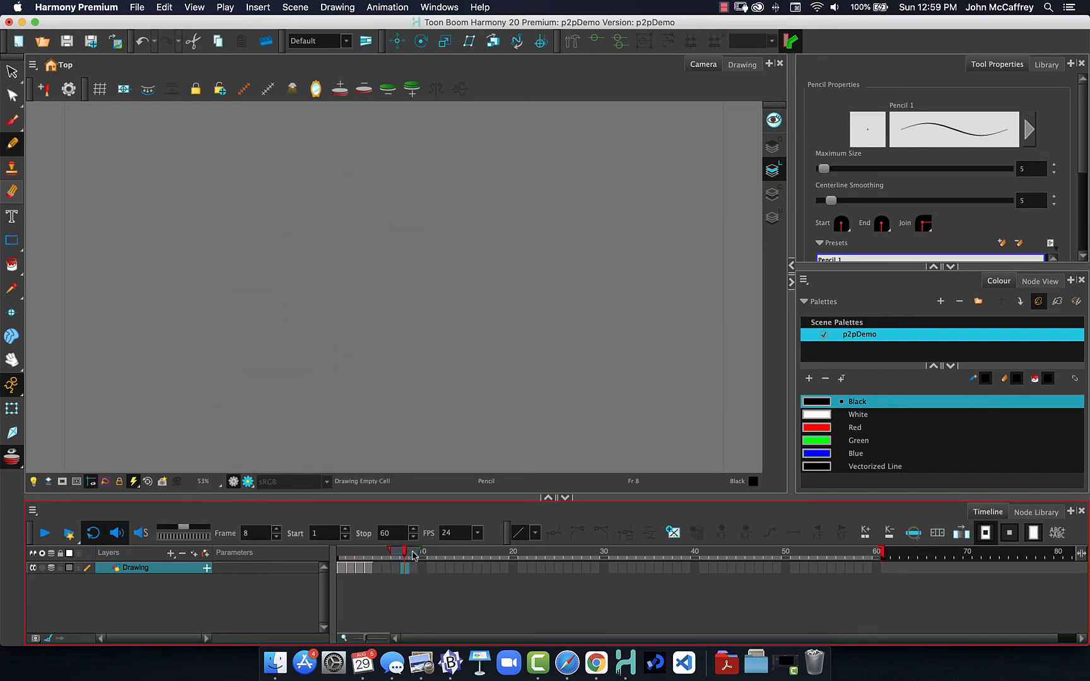
mouse_move(405, 555)
mouse_down()
mouse_move(341, 555)
mouse_move(368, 558)
mouse_up()
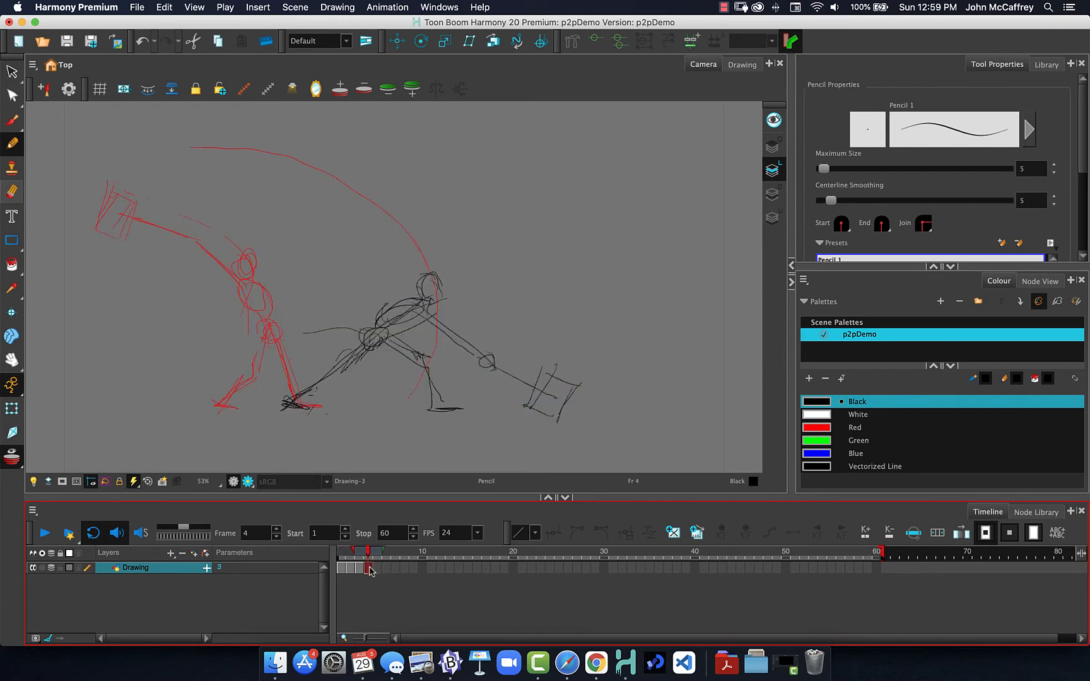
click(376, 568)
click(367, 568)
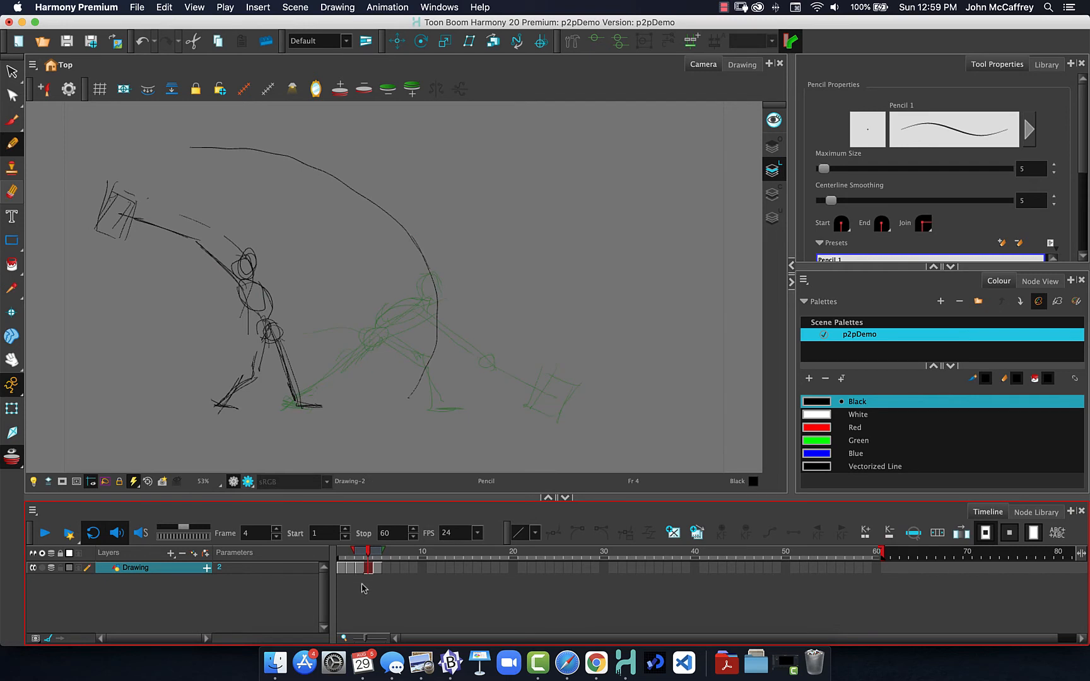
click(360, 586)
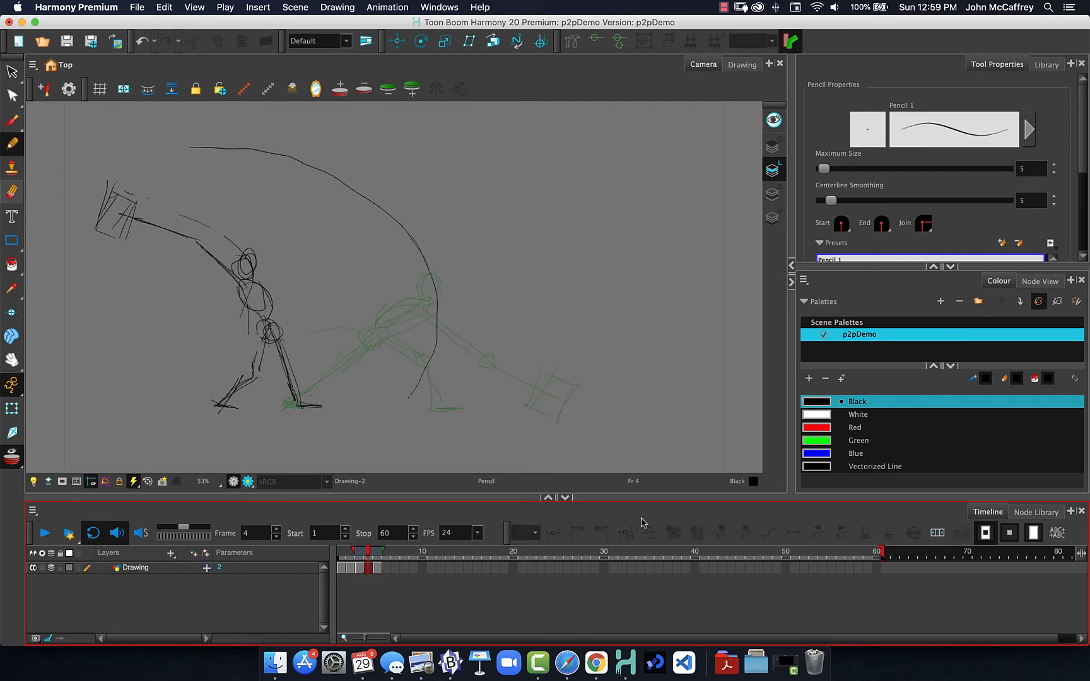
click(367, 568)
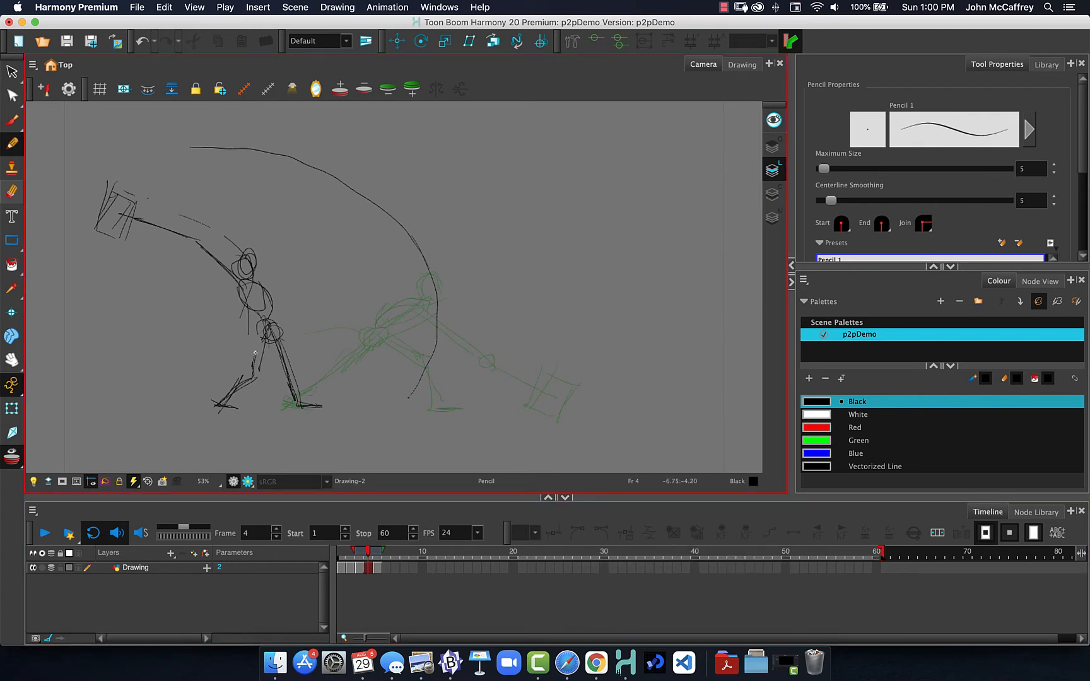
click(370, 570)
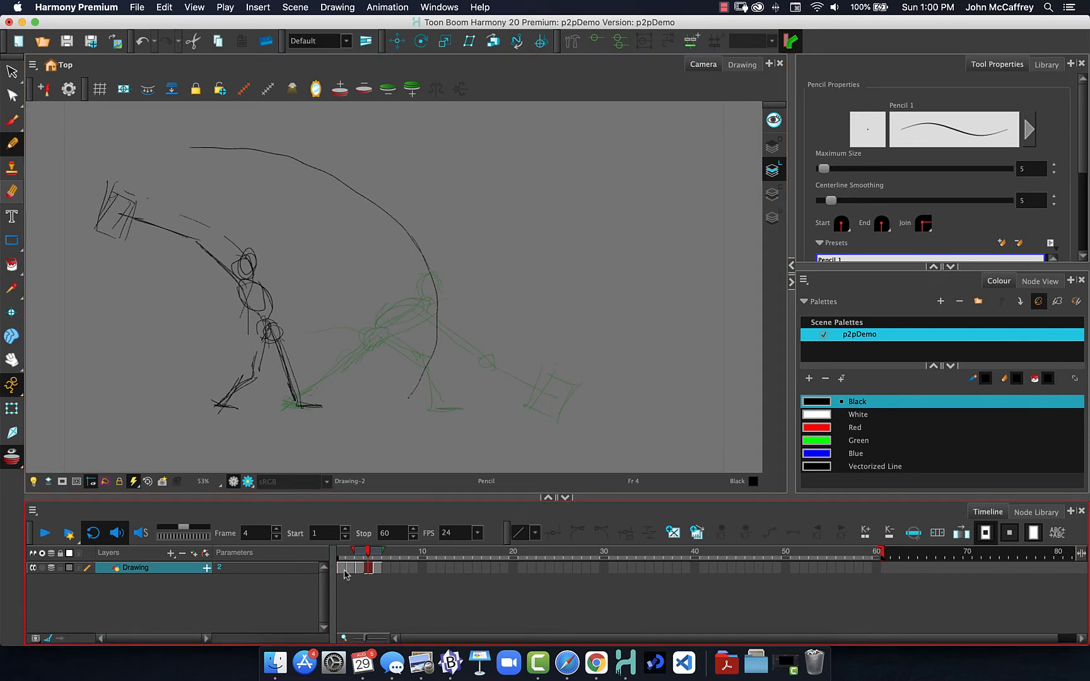
click(672, 535)
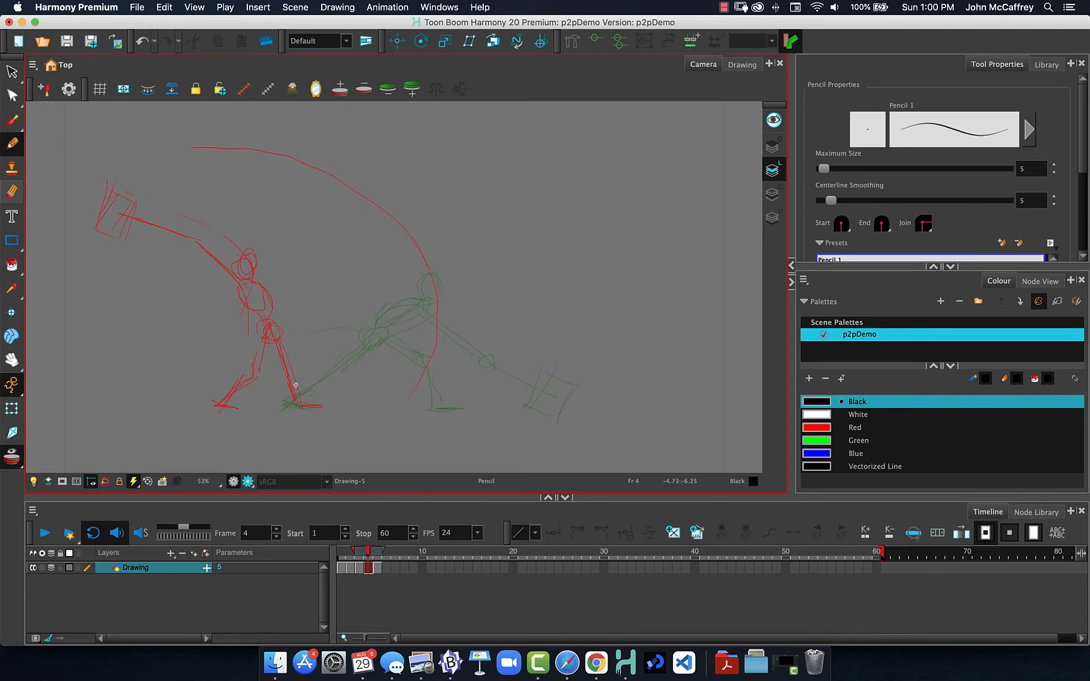
Step: On frame 4, sketch the breakdown figure standing upright with the hammer held straight overhead and the rear leg stepping forward
mouse_move(318, 406)
mouse_down()
mouse_move(286, 411)
mouse_move(310, 323)
mouse_move(295, 338)
mouse_move(309, 304)
mouse_move(298, 287)
mouse_move(314, 288)
mouse_move(301, 307)
mouse_move(311, 274)
mouse_move(305, 308)
mouse_up()
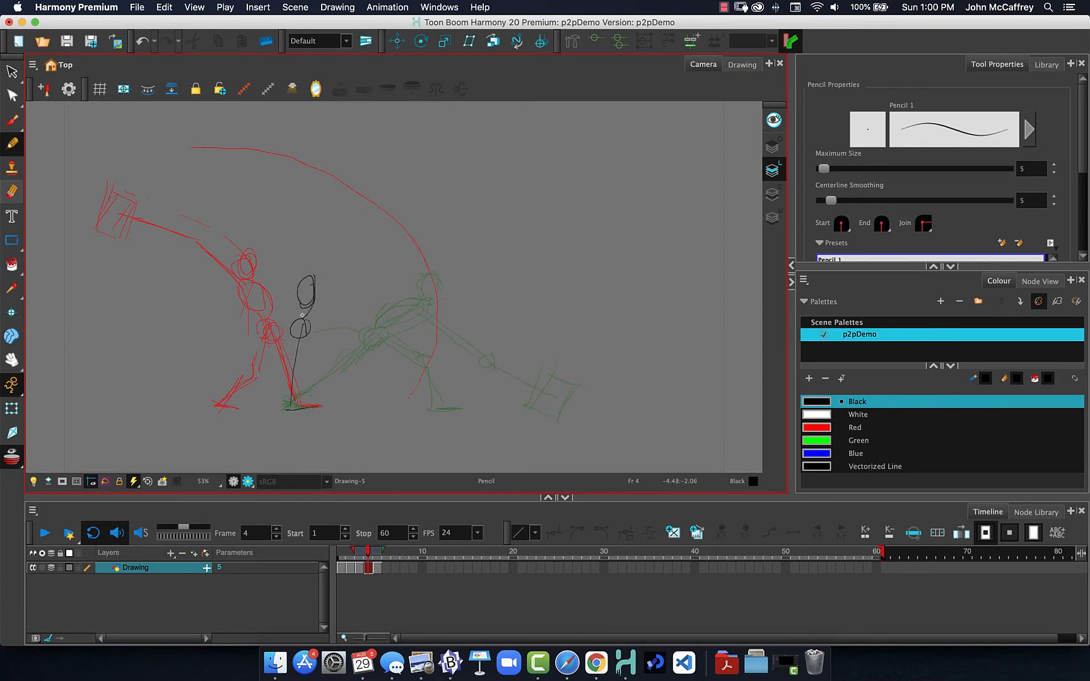
mouse_move(315, 253)
mouse_down()
mouse_move(306, 274)
mouse_move(312, 248)
mouse_move(295, 234)
mouse_up()
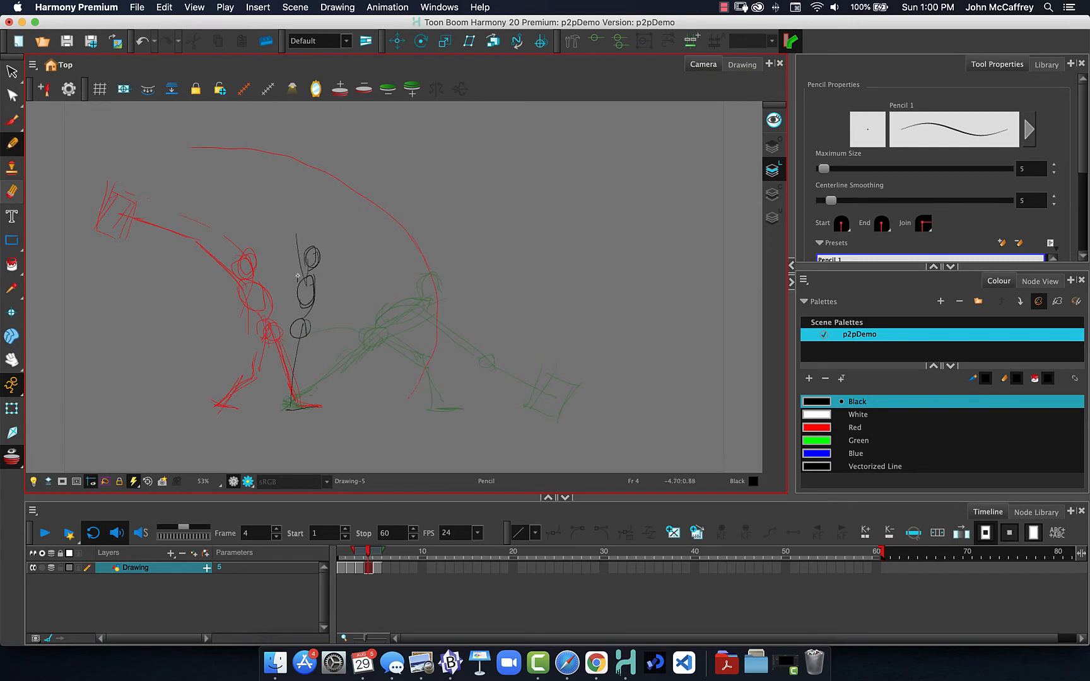
mouse_move(298, 276)
mouse_down()
mouse_move(287, 175)
mouse_move(287, 200)
mouse_move(259, 168)
mouse_move(259, 145)
mouse_move(298, 141)
mouse_move(299, 158)
mouse_up()
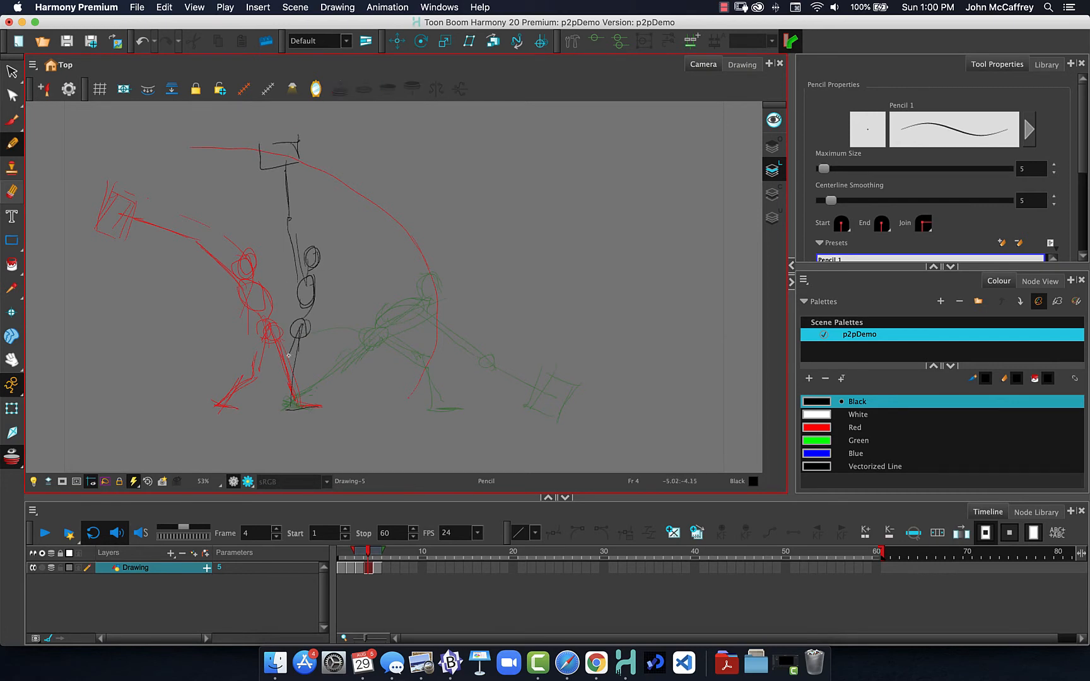
drag(286, 370, 251, 401)
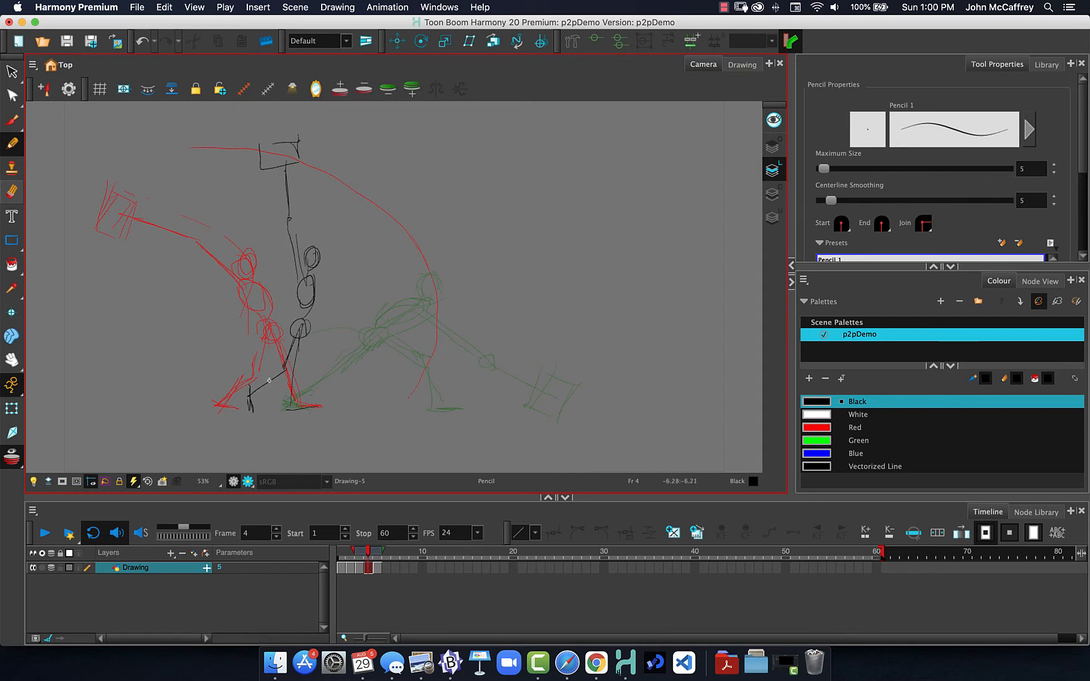
mouse_move(297, 323)
mouse_down()
mouse_move(278, 372)
mouse_move(248, 390)
mouse_move(301, 283)
mouse_move(293, 222)
mouse_up()
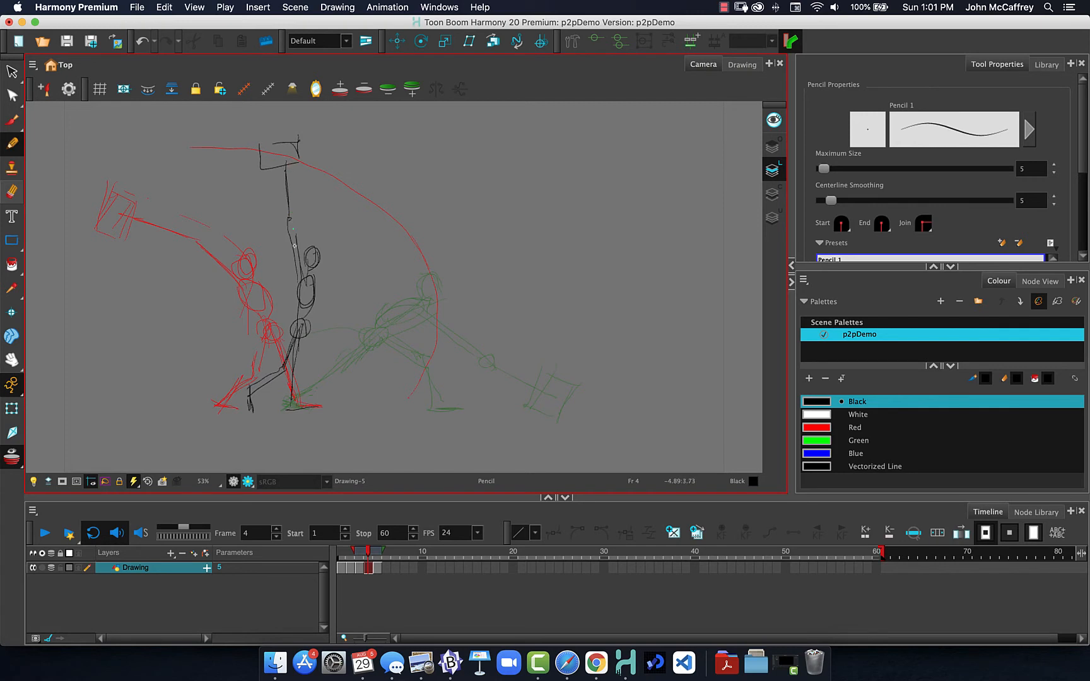
Step: Flip back and forth through frames 1 to 5 to review the flow of the hammer swing
click(358, 555)
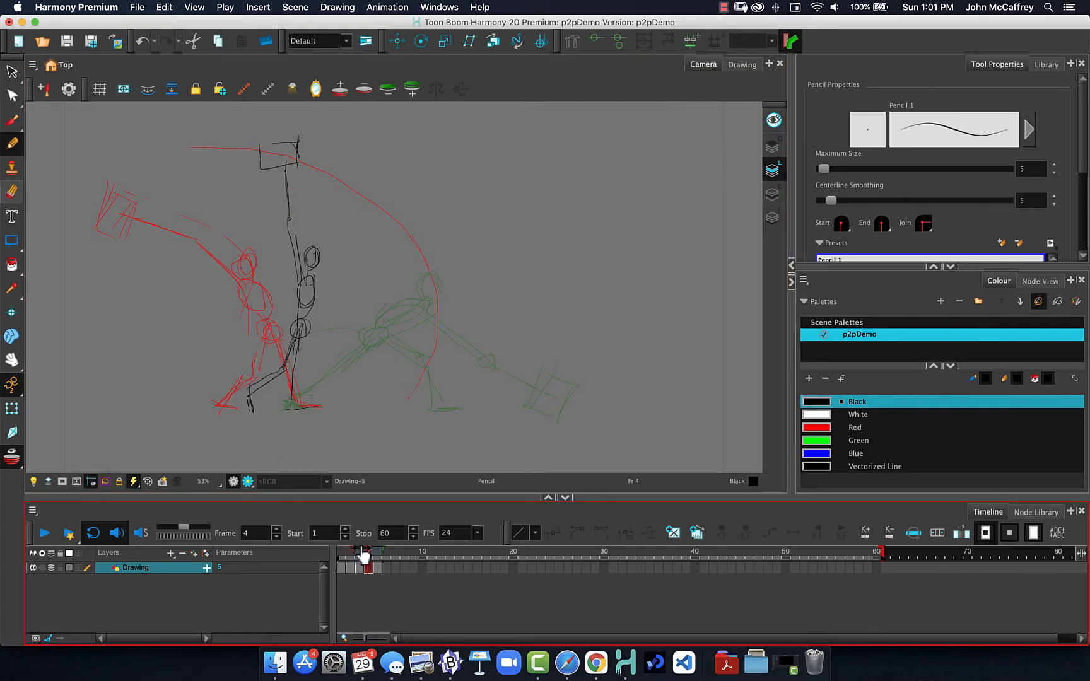
mouse_move(357, 555)
mouse_down()
mouse_move(341, 554)
mouse_move(378, 558)
mouse_move(348, 556)
mouse_move(362, 571)
mouse_move(336, 567)
mouse_move(376, 569)
mouse_move(361, 557)
mouse_move(341, 568)
mouse_move(377, 570)
mouse_move(337, 570)
mouse_up()
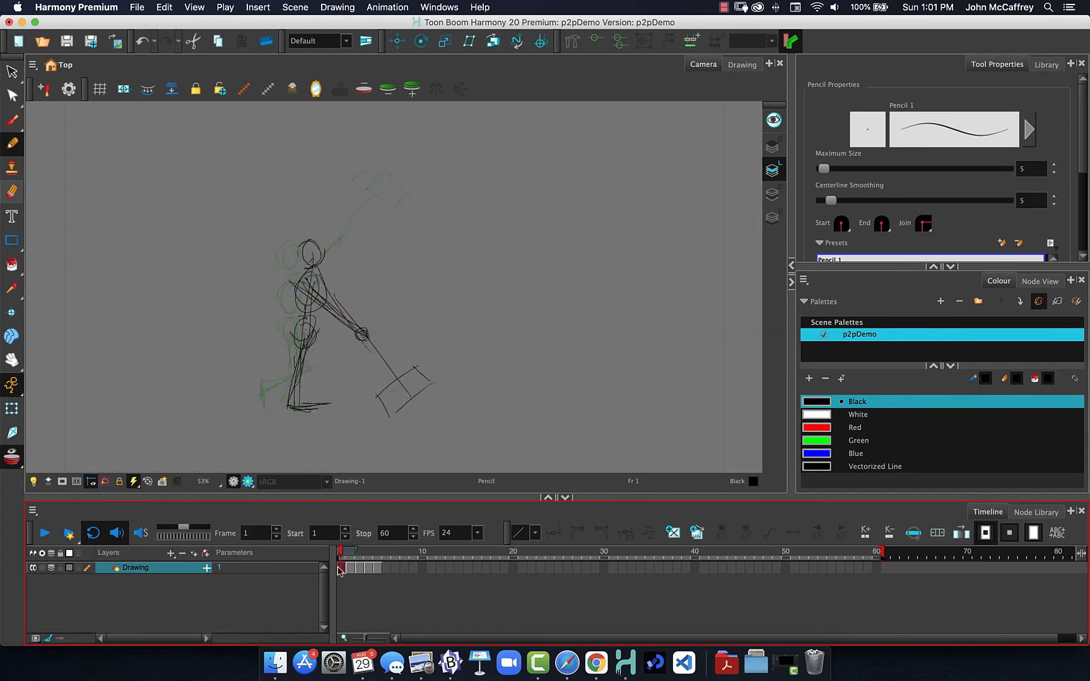
drag(341, 556, 377, 557)
click(351, 555)
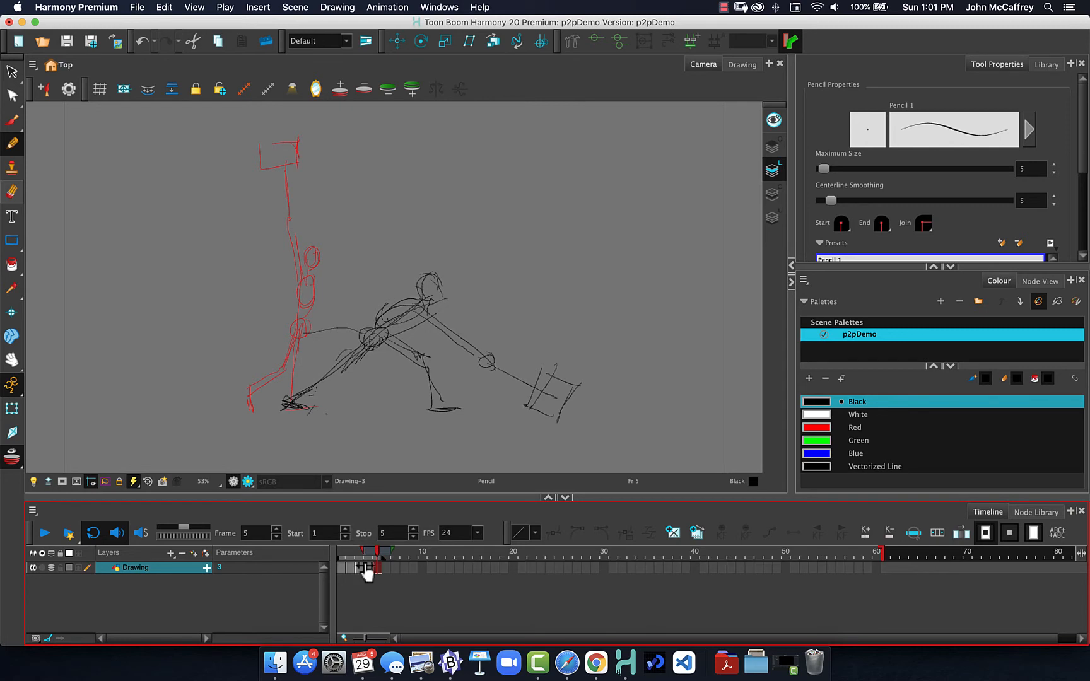
Step: Set the playback stop frame to 5 and play the hammer swing in a loop
double_click(386, 534)
text(5)
key(Return)
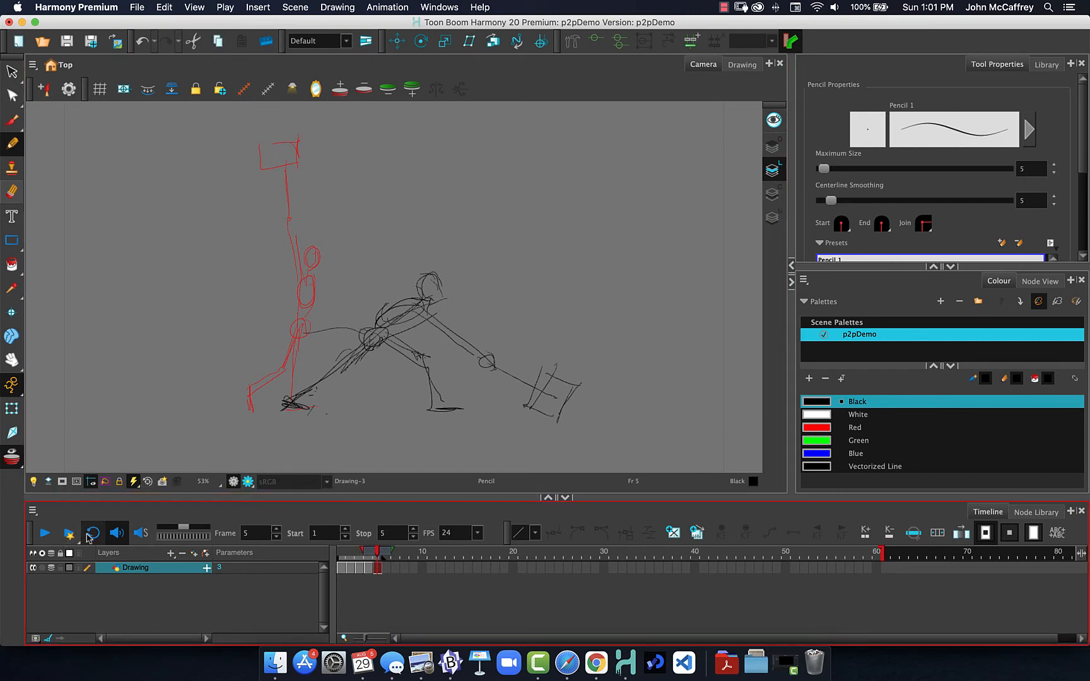
click(46, 534)
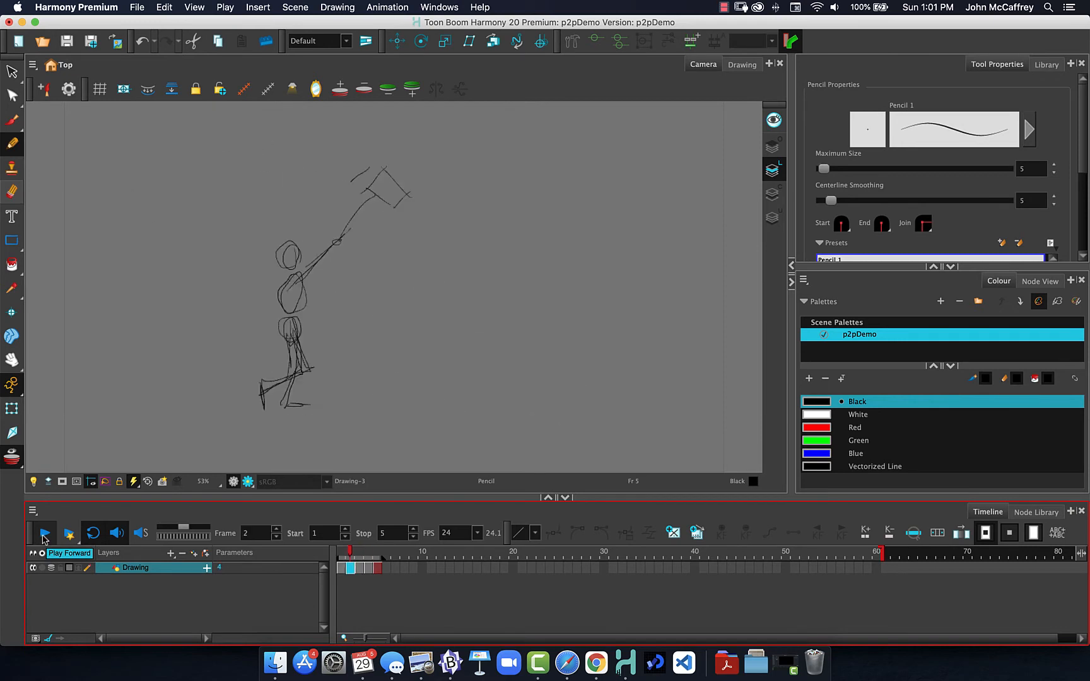
click(43, 536)
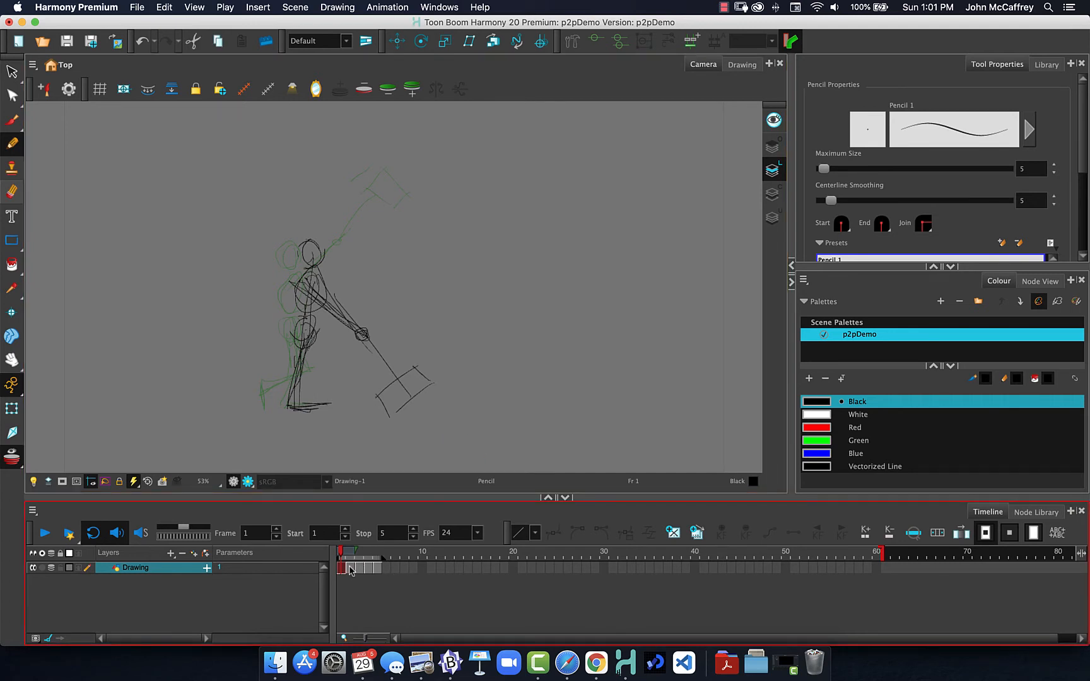
Step: Step through frames 1 to 4 to compare the spacing between the wind-up and overhead poses
mouse_move(344, 551)
mouse_down()
mouse_move(380, 550)
mouse_move(347, 550)
mouse_up()
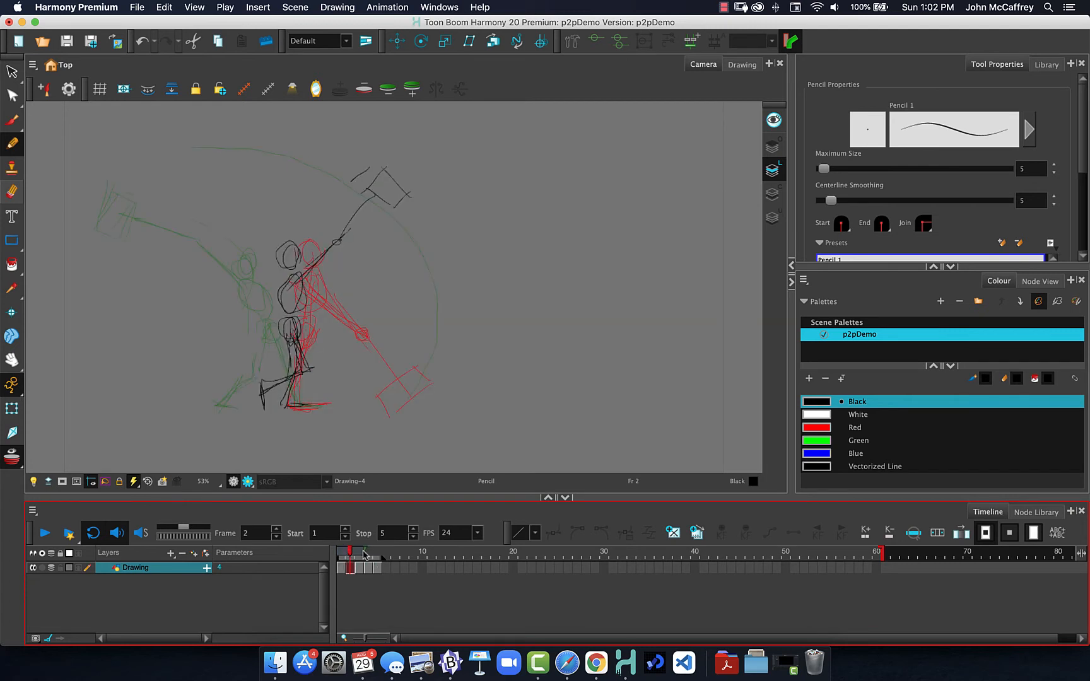
drag(347, 551, 358, 550)
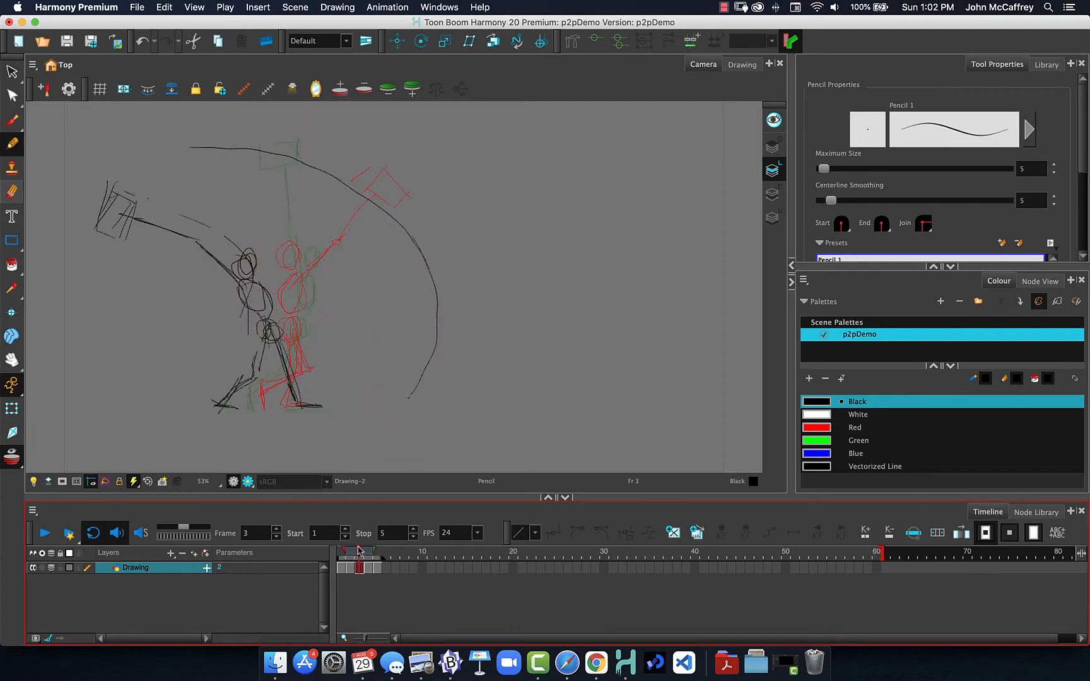
drag(358, 550, 373, 541)
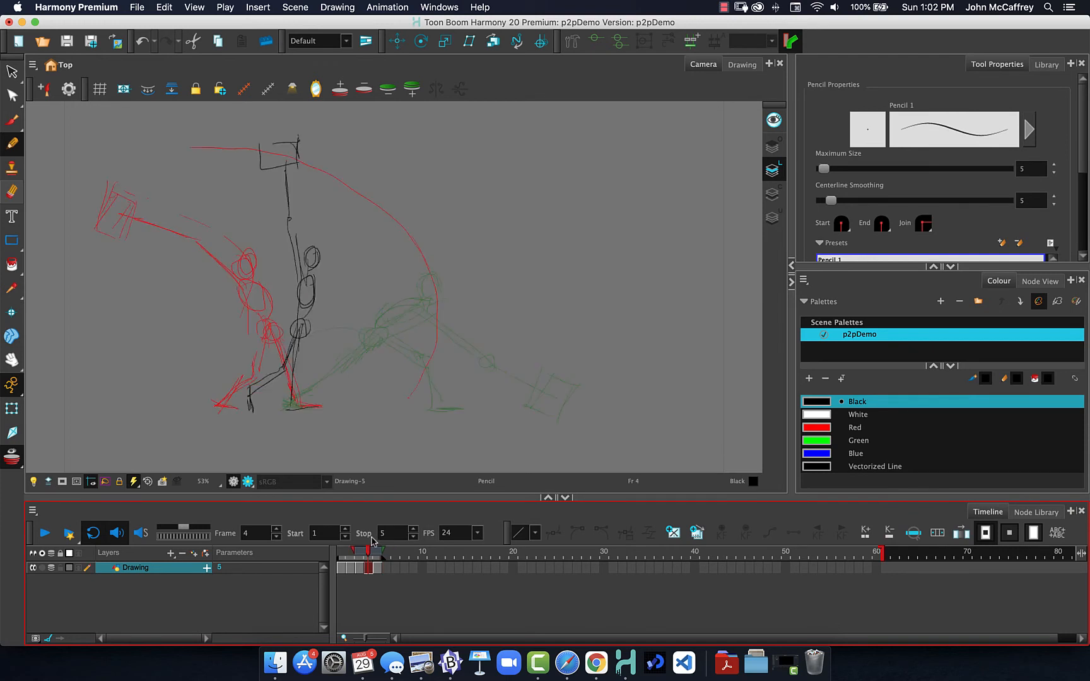
drag(371, 541, 359, 546)
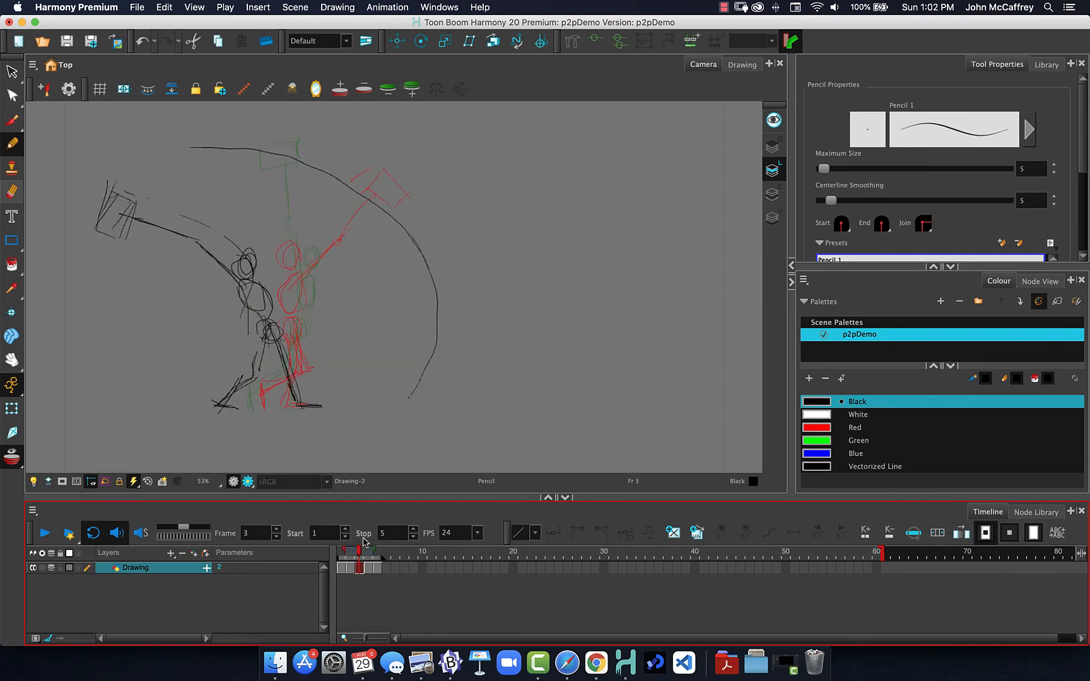
Step: Shift the drawings on frames 4 and 5 one frame later and create an empty drawing on frame 4
click(379, 569)
click(369, 567)
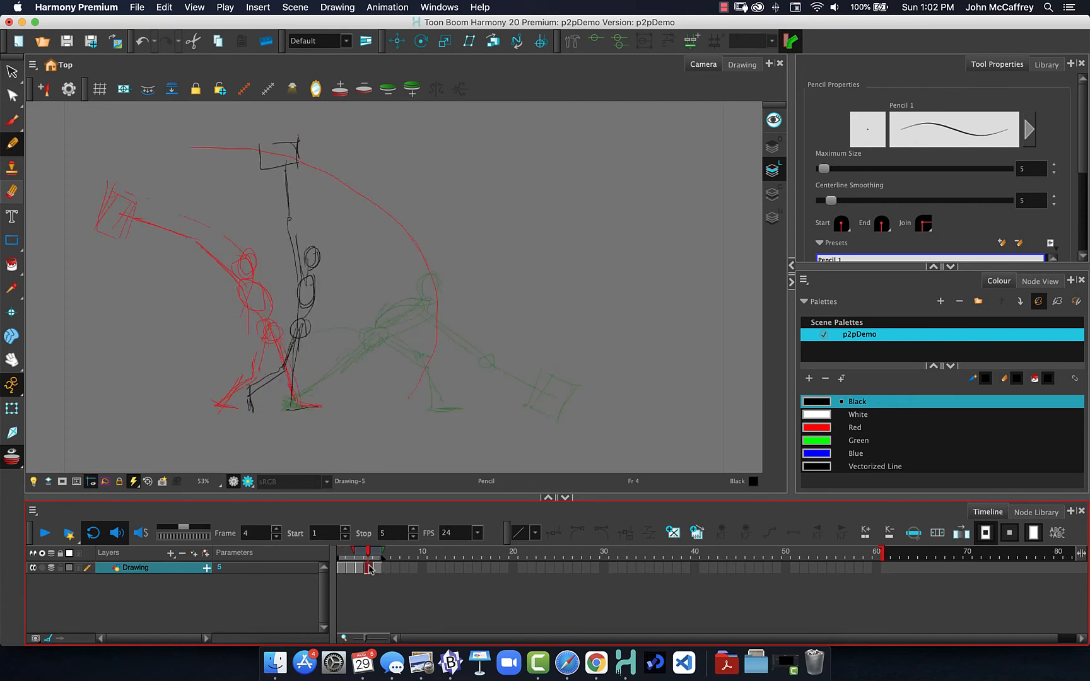
drag(403, 567, 379, 567)
click(368, 568)
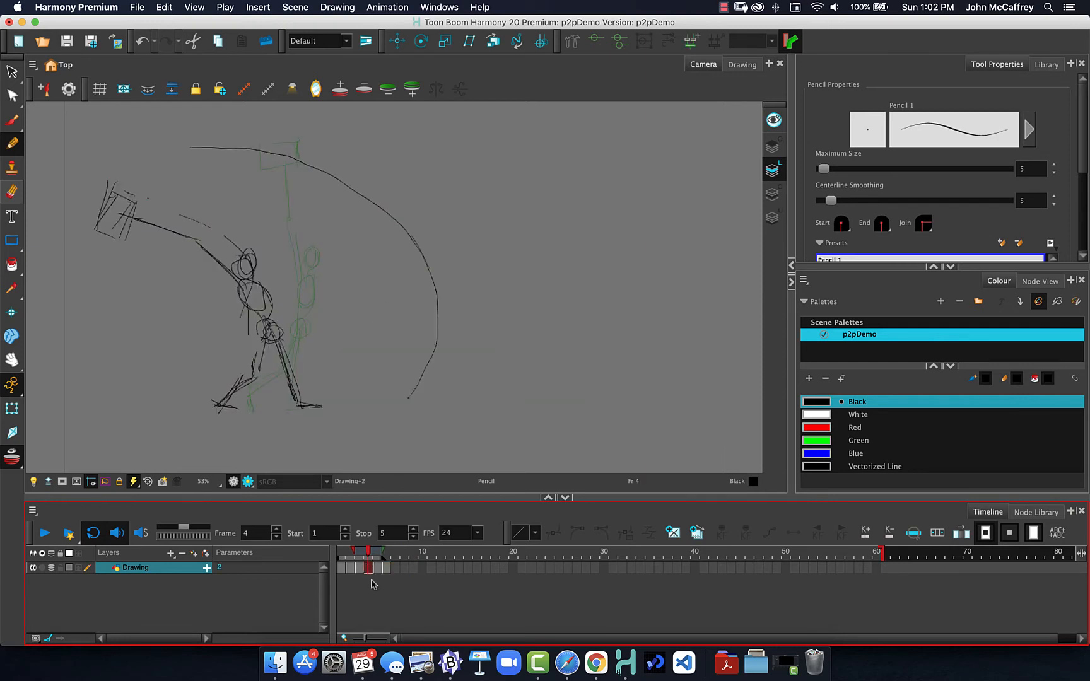
click(673, 532)
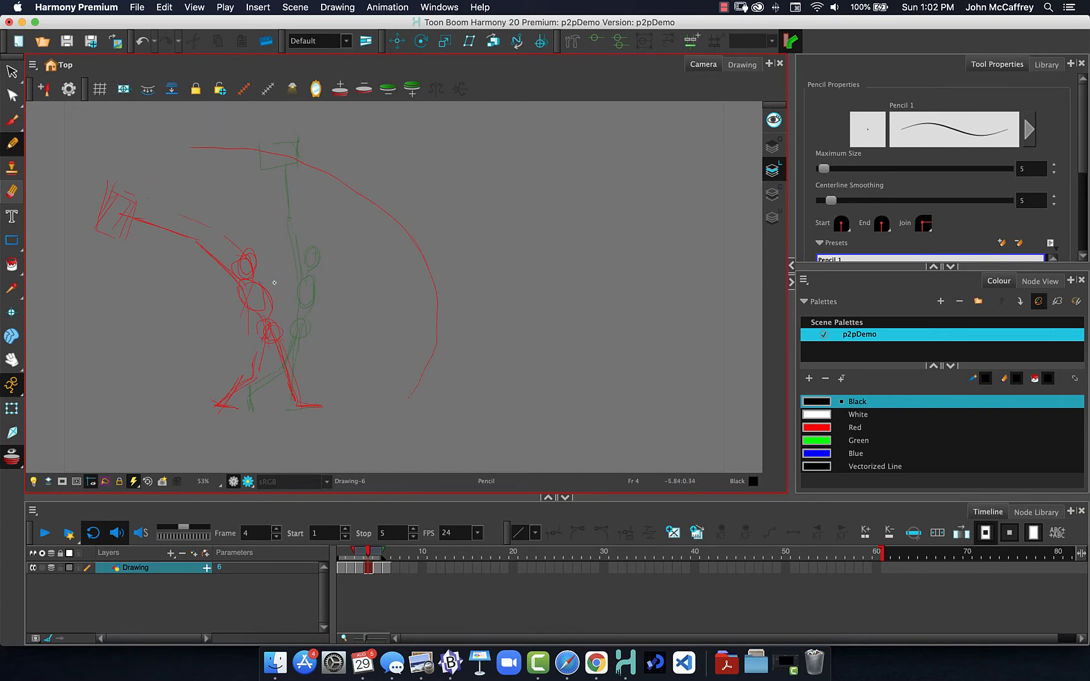
Step: On frame 4, sketch an in-between figure close to the wind-up pose, with the hammer slightly raised behind and both legs drawn
mouse_move(282, 311)
mouse_down()
mouse_move(264, 275)
mouse_move(281, 282)
mouse_move(293, 327)
mouse_move(273, 337)
mouse_up()
mouse_move(269, 267)
mouse_down()
mouse_move(235, 246)
mouse_move(250, 269)
mouse_move(223, 236)
mouse_move(151, 197)
mouse_move(136, 213)
mouse_move(136, 159)
mouse_up()
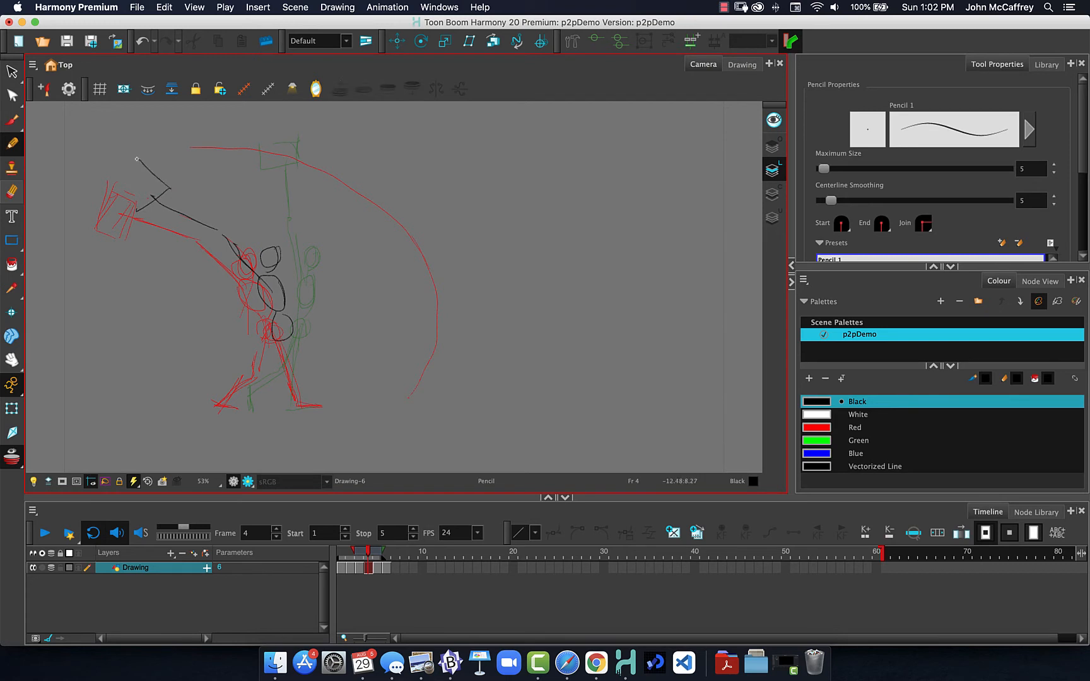
mouse_move(220, 238)
mouse_down()
mouse_move(140, 189)
mouse_move(151, 201)
mouse_move(124, 190)
mouse_move(133, 214)
mouse_up()
drag(153, 167, 172, 182)
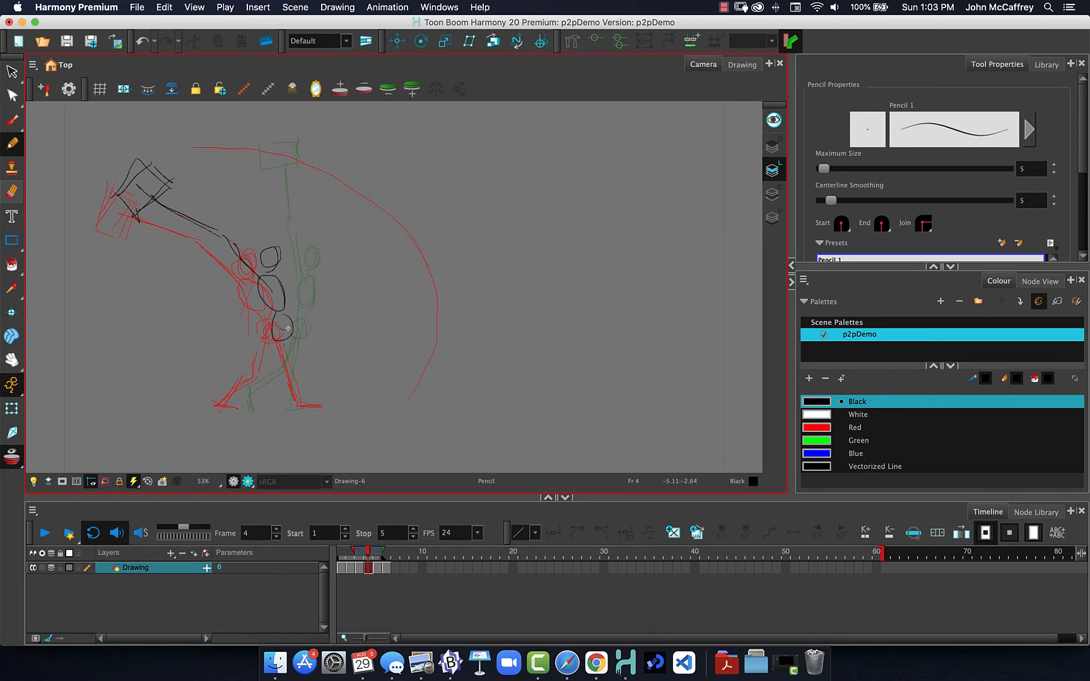
drag(287, 328, 294, 403)
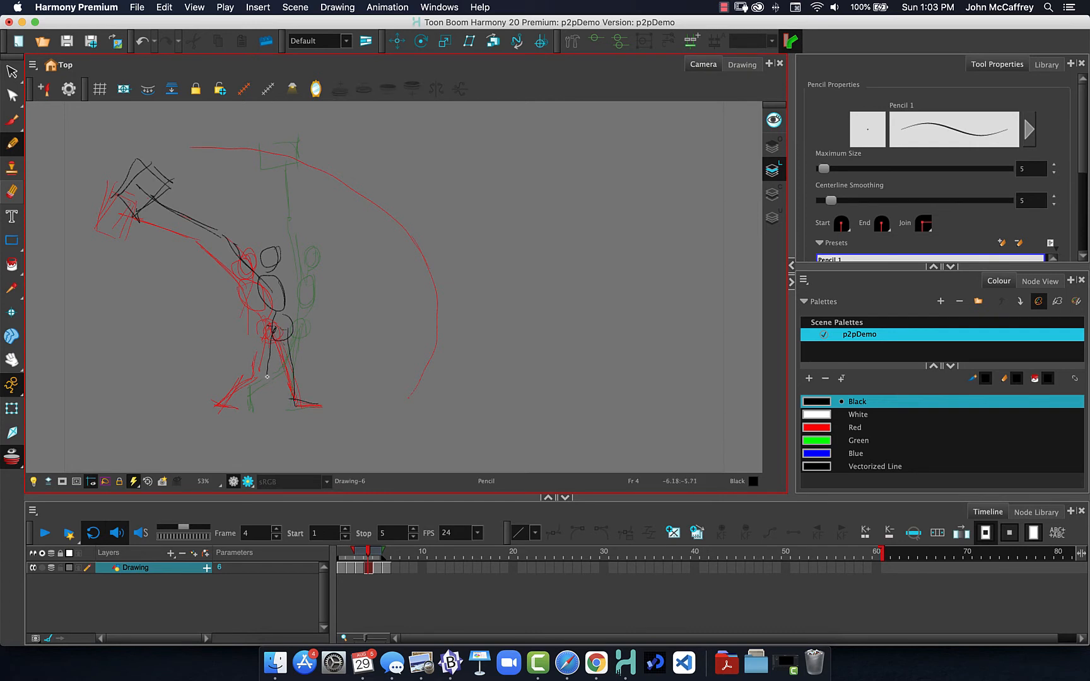
drag(267, 377, 231, 403)
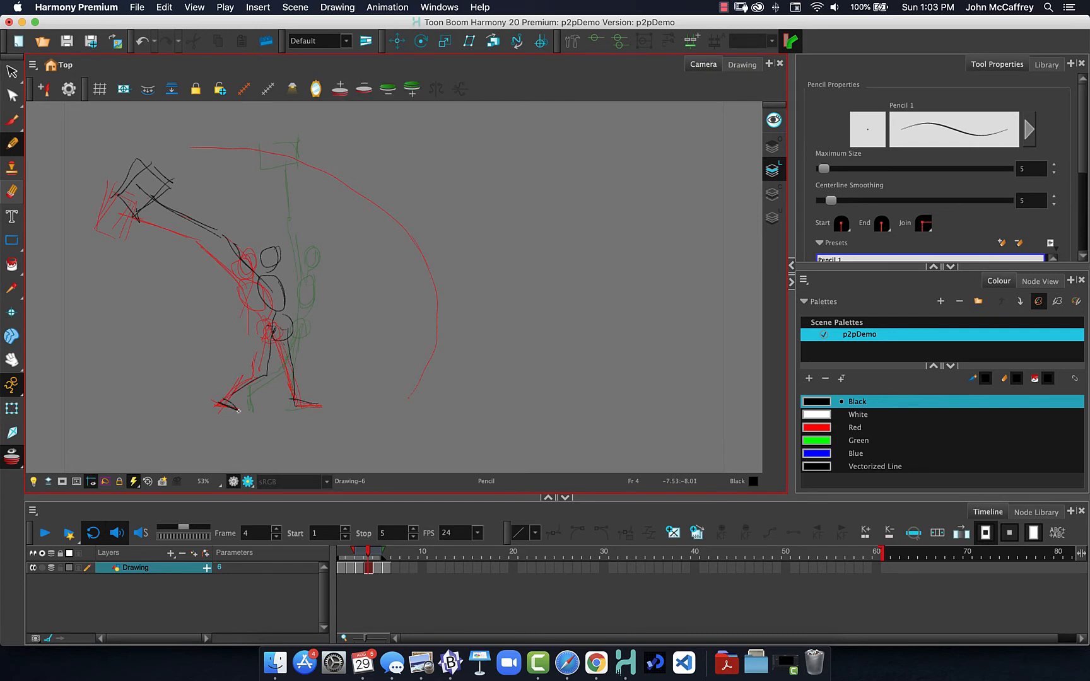
Step: Finish the in-between figure on frame 4 by completing the hip and leg lines and adding a hand on the hammer handle
mouse_move(287, 330)
mouse_down()
mouse_move(293, 404)
mouse_move(281, 326)
mouse_up()
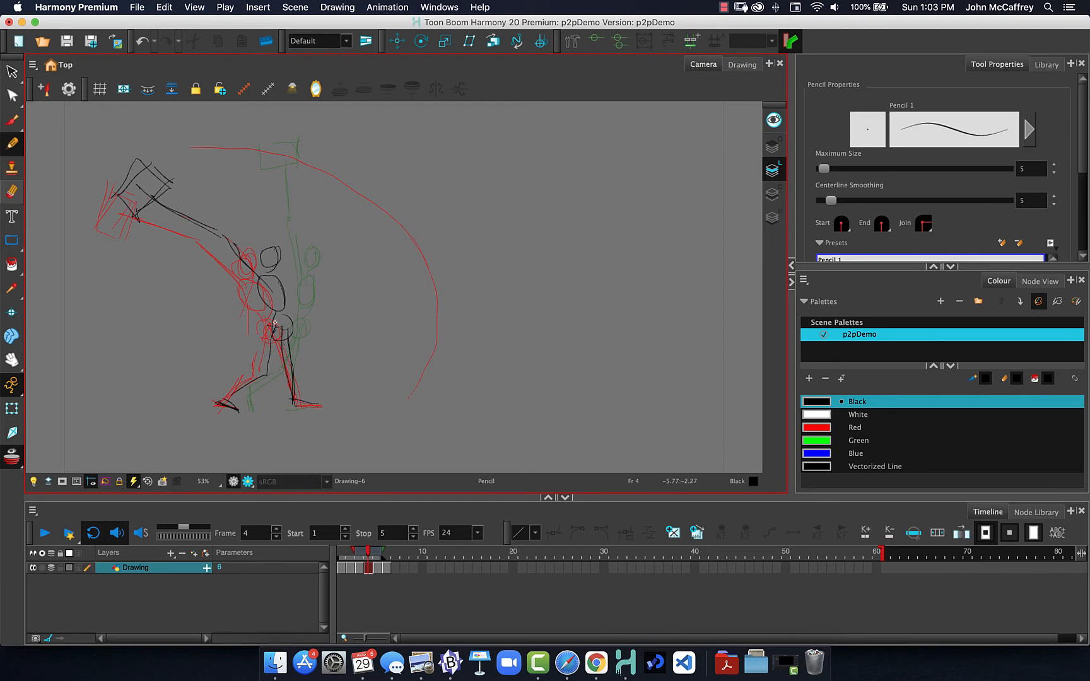
drag(224, 245, 224, 244)
Step: Shift the drawings from frame 2 onward one frame later and create an empty drawing on frame 2
click(369, 554)
mouse_move(367, 554)
mouse_down()
mouse_move(387, 554)
mouse_move(340, 554)
mouse_move(379, 571)
mouse_move(353, 571)
mouse_up()
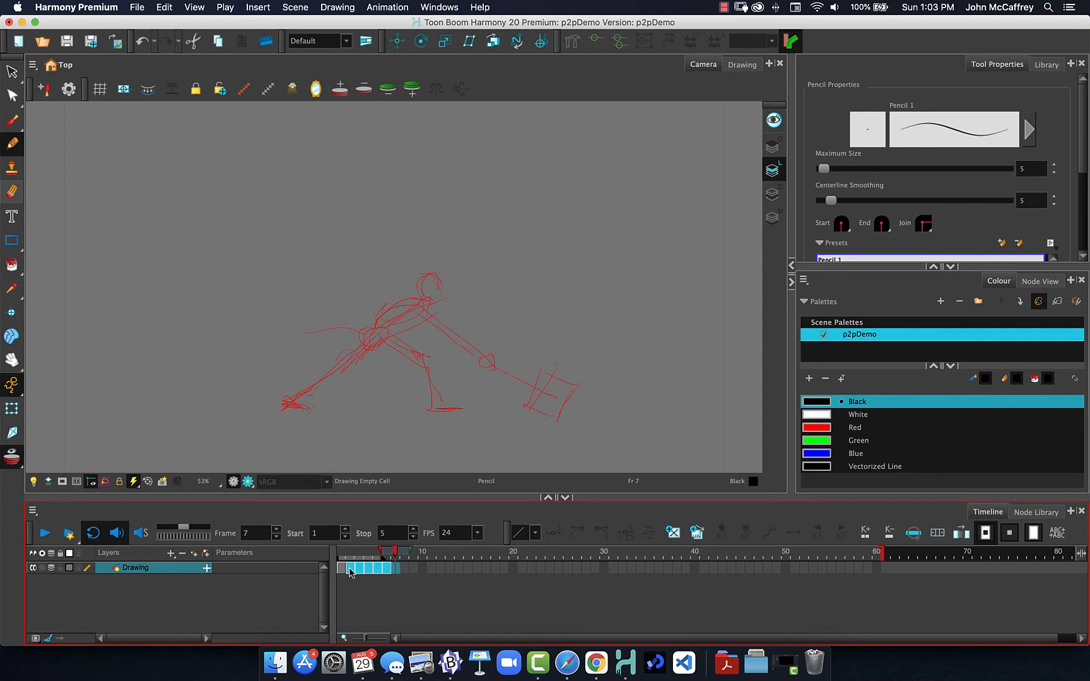
click(352, 569)
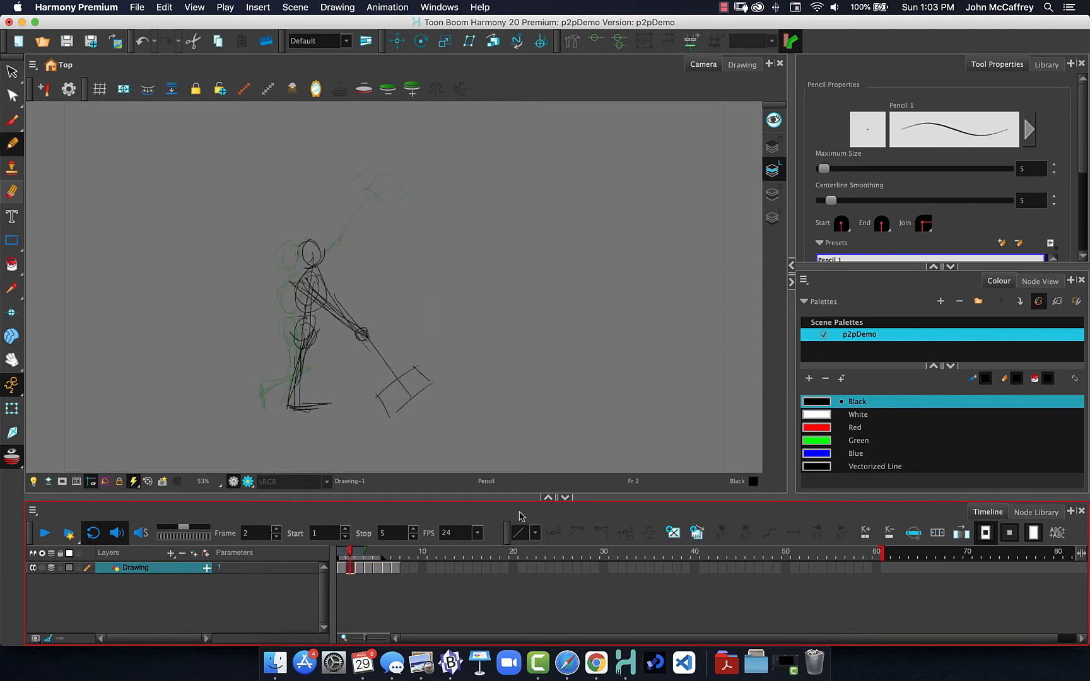
click(672, 532)
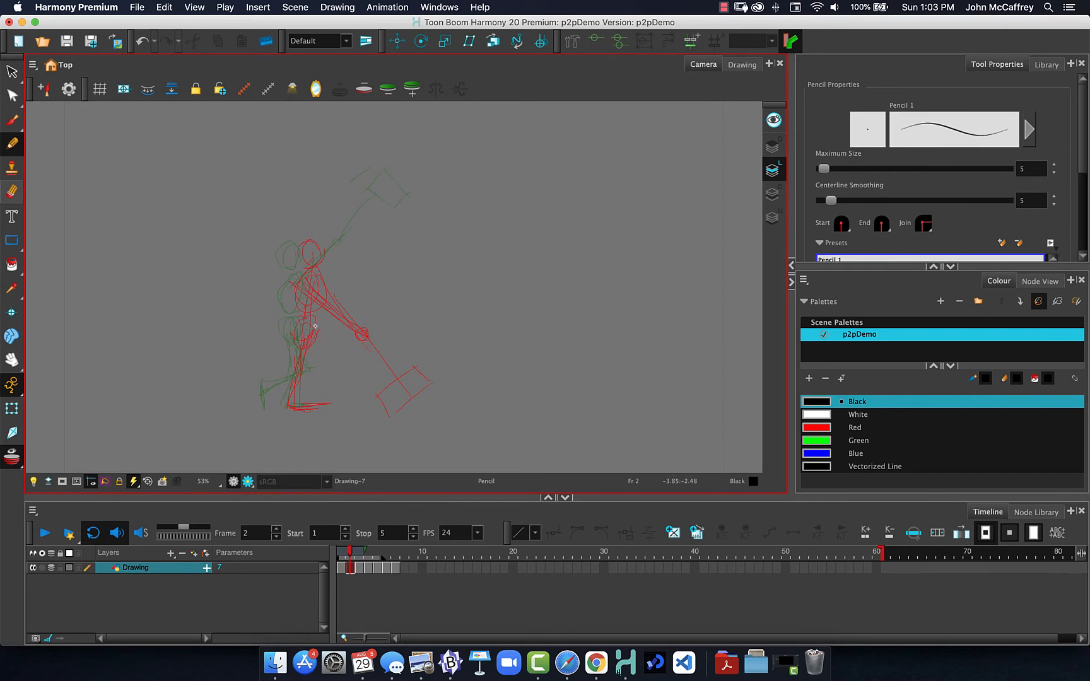
Step: On frame 2, sketch the in-between body with hips, torso, head and legs between the starting pose and the raised-hammer pose
drag(305, 346, 311, 326)
key(super+z)
mouse_move(313, 328)
mouse_down()
mouse_move(295, 338)
mouse_move(309, 318)
mouse_up()
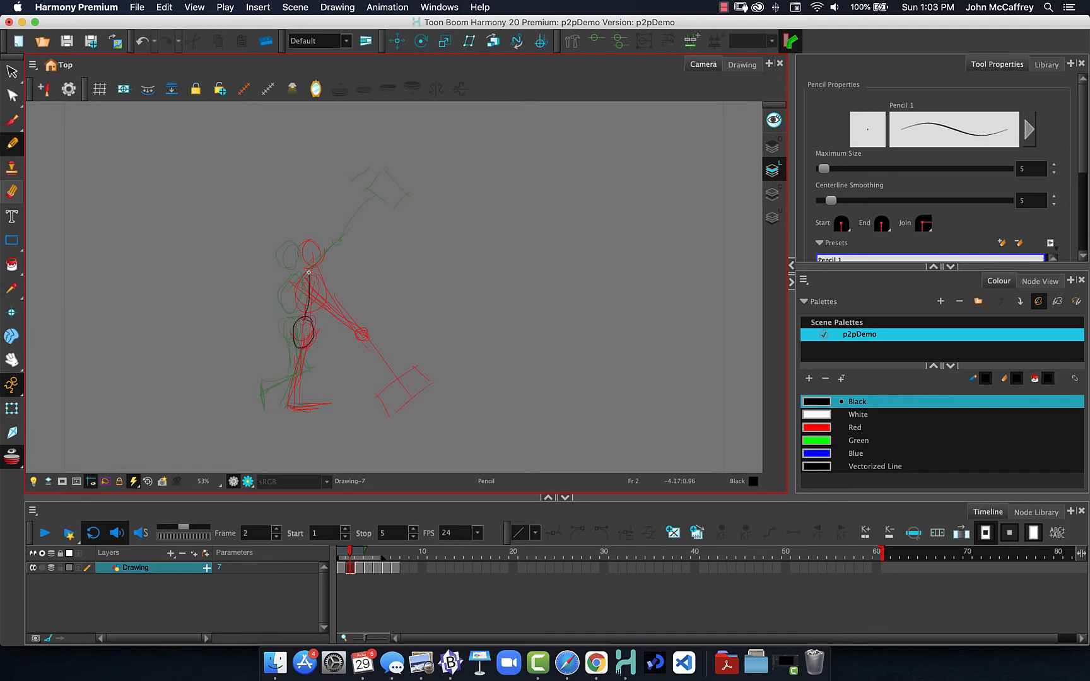
mouse_move(308, 273)
mouse_down()
mouse_move(290, 289)
mouse_move(308, 310)
mouse_move(296, 301)
mouse_move(310, 292)
mouse_move(299, 328)
mouse_up()
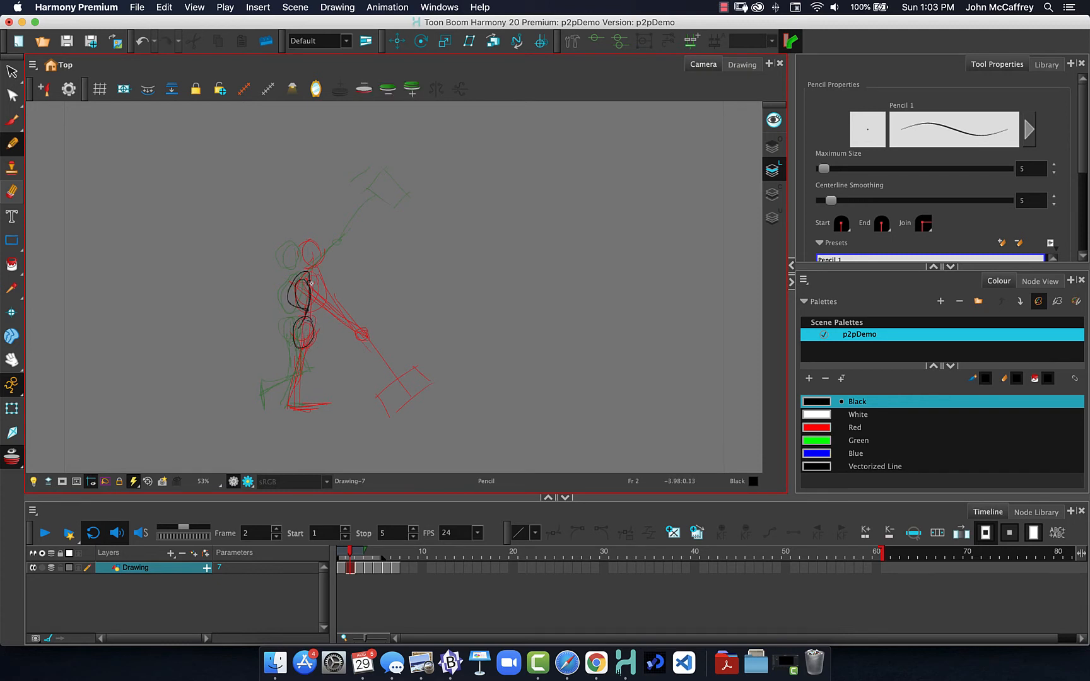
mouse_move(299, 261)
mouse_down()
mouse_move(304, 247)
mouse_move(295, 268)
mouse_move(308, 273)
mouse_up()
mouse_move(309, 351)
mouse_down()
mouse_move(290, 408)
mouse_move(310, 358)
mouse_move(302, 342)
mouse_move(307, 378)
mouse_move(306, 365)
mouse_move(269, 394)
mouse_move(270, 408)
mouse_move(309, 407)
mouse_move(288, 409)
mouse_move(304, 372)
mouse_move(298, 325)
mouse_up()
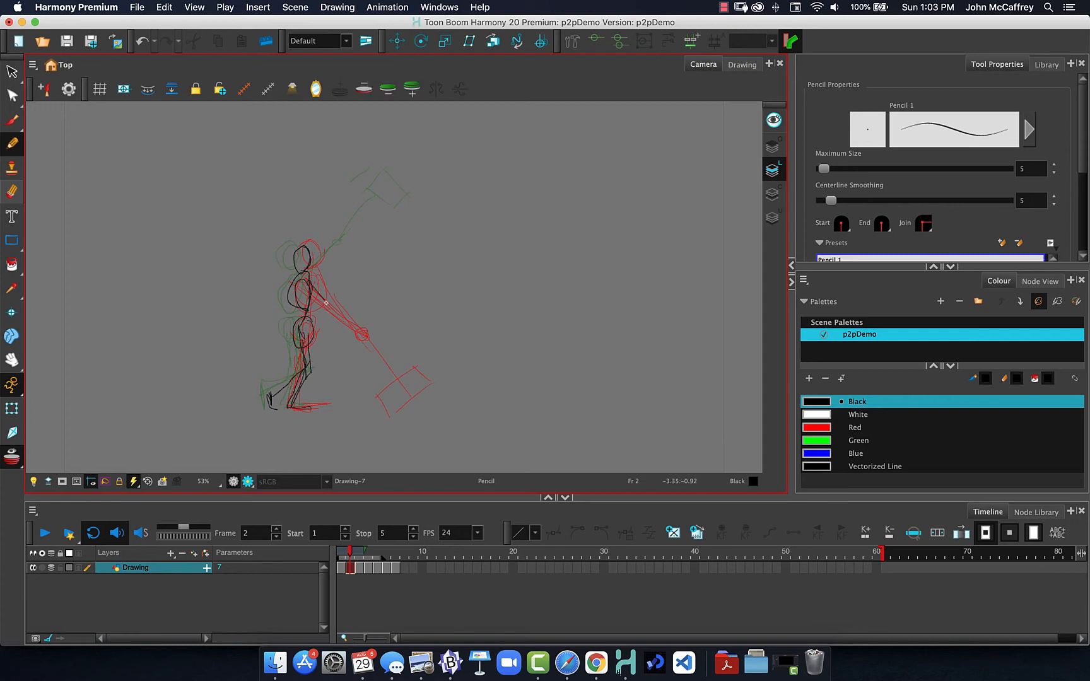
Step: Add the arms, hand, handle and hammer head to the frame 2 figure, slightly raised from the starting pose
mouse_move(317, 301)
mouse_down()
mouse_move(369, 326)
mouse_move(355, 337)
mouse_move(367, 322)
mouse_move(401, 367)
mouse_move(384, 379)
mouse_move(395, 401)
mouse_up()
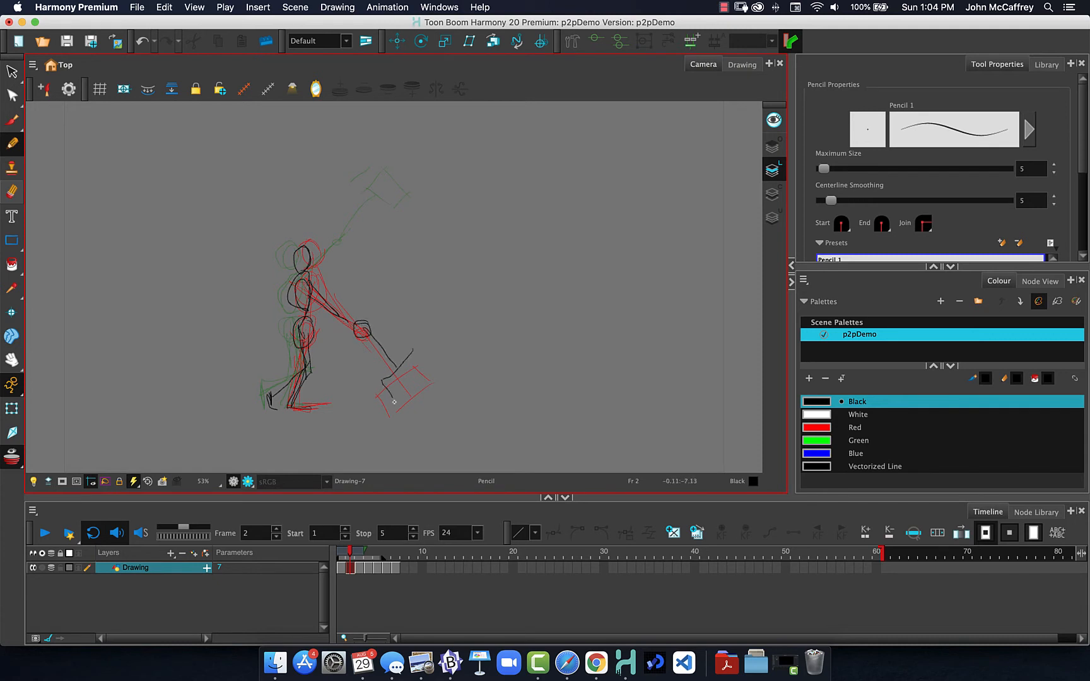
mouse_move(448, 372)
mouse_down()
mouse_move(401, 406)
mouse_move(437, 384)
mouse_move(409, 353)
mouse_move(372, 387)
mouse_up()
drag(381, 380, 394, 396)
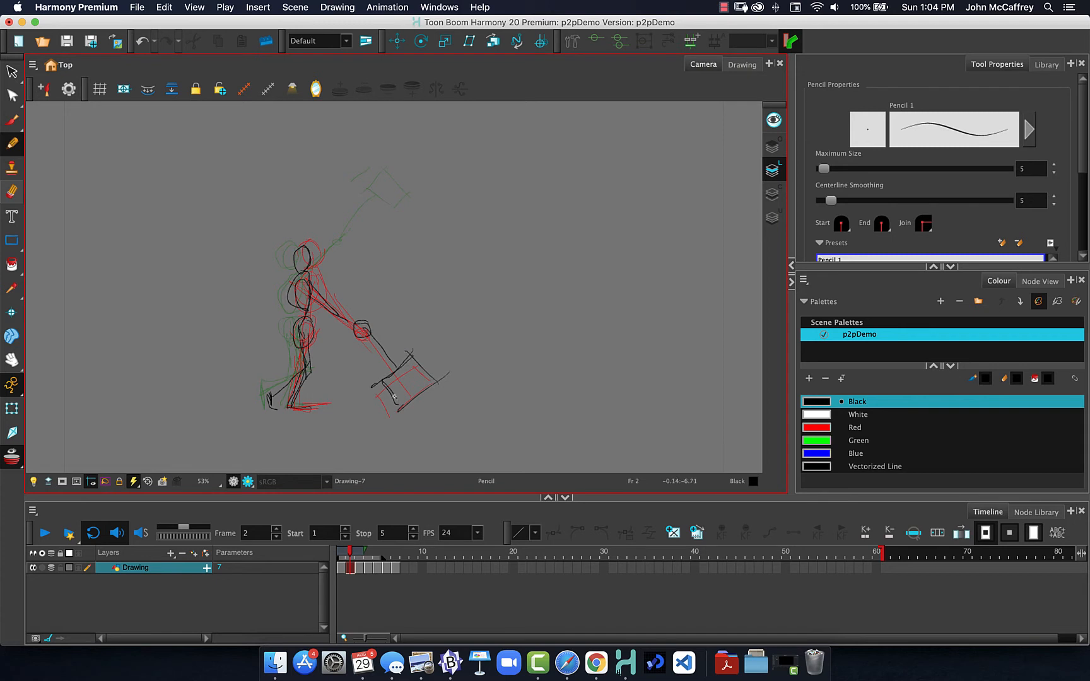
Step: Scrub through frames 1 to 6 to check the spacing between the wind-up and overhead poses
click(336, 553)
mouse_move(336, 553)
mouse_down()
mouse_move(395, 550)
mouse_move(382, 555)
mouse_up()
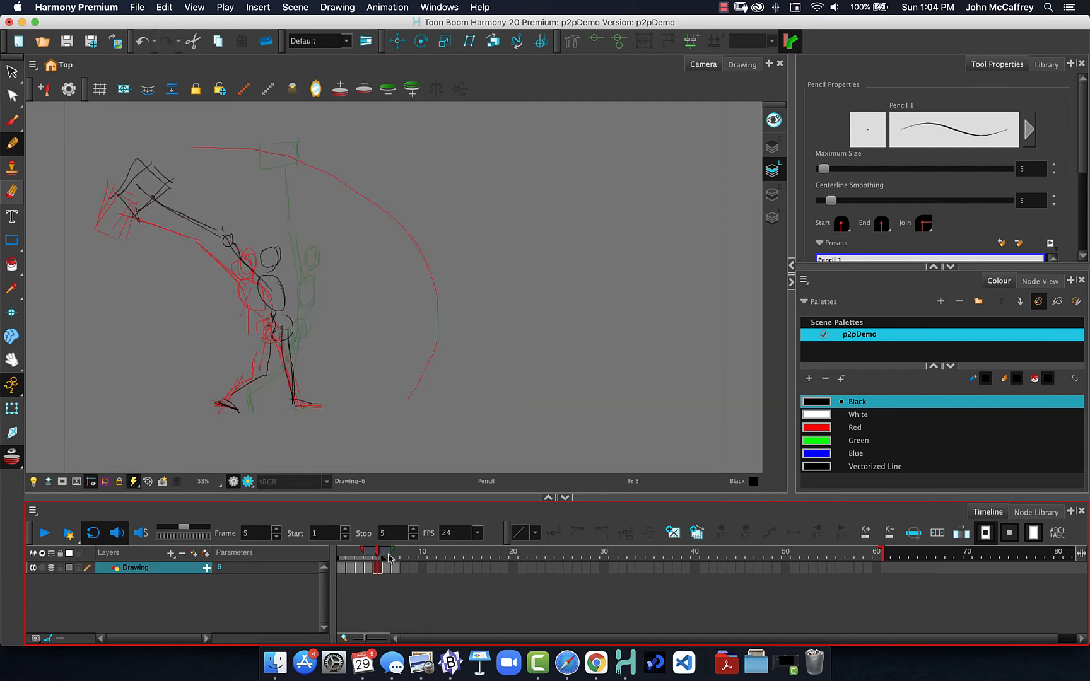
click(389, 565)
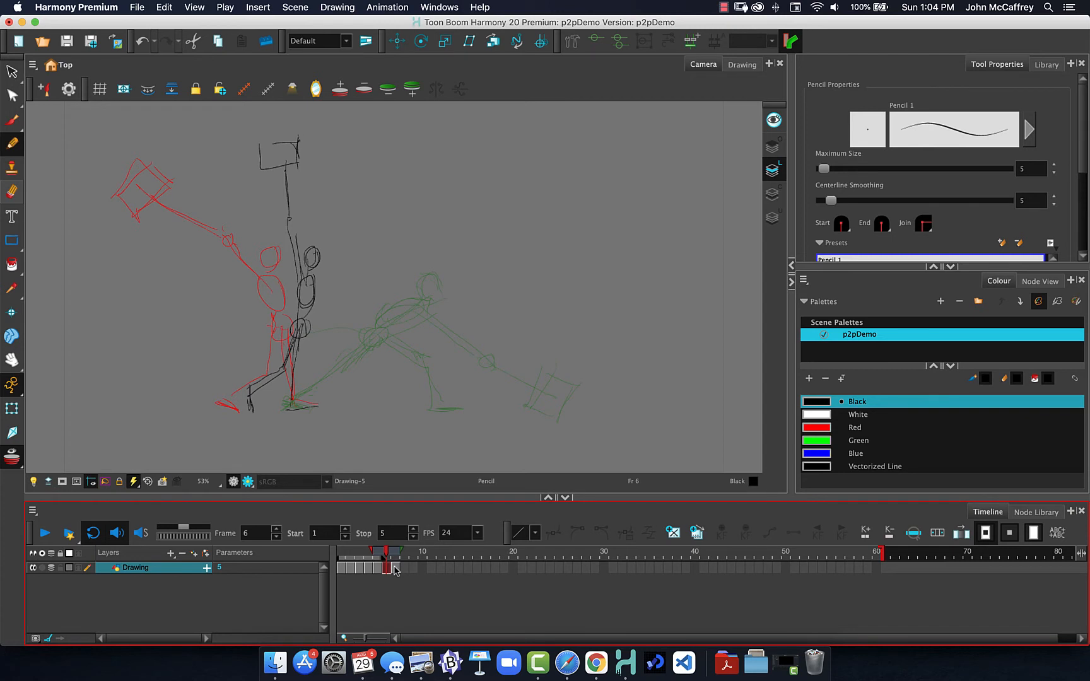
drag(387, 555, 379, 555)
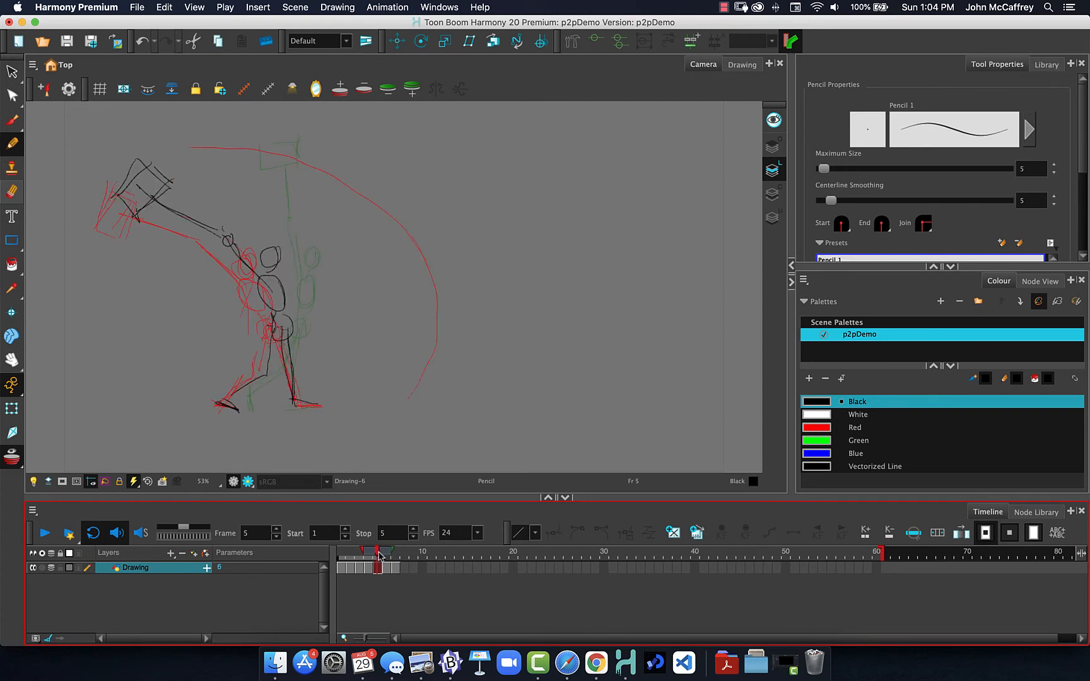
click(389, 565)
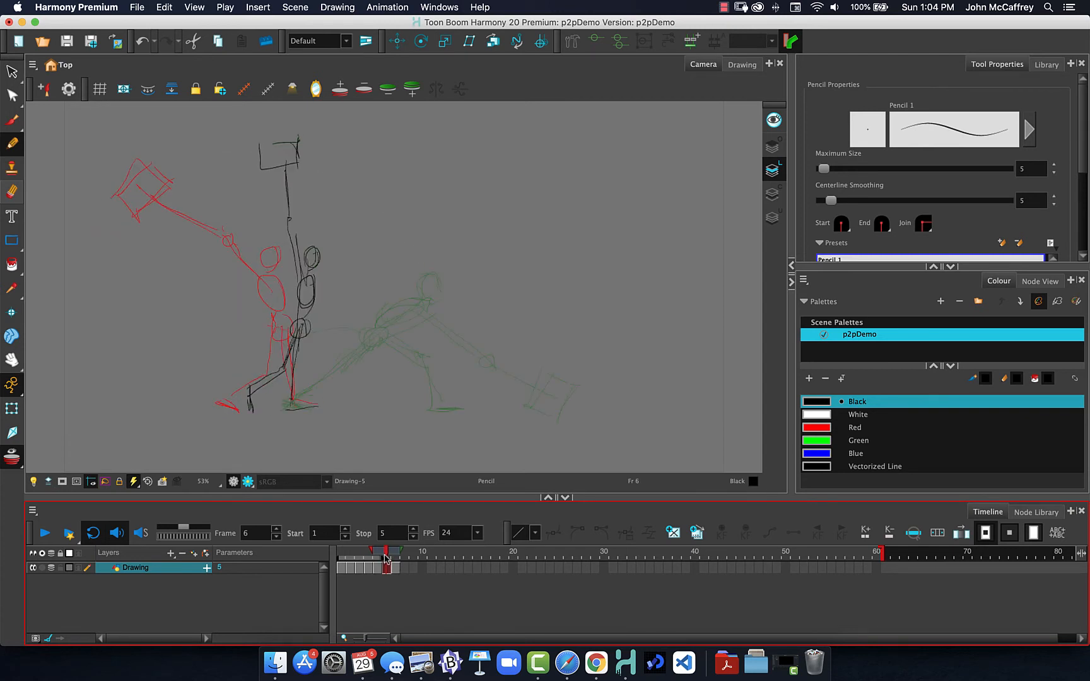
Step: Shift the drawings on frames 6 and 7 one frame later and create an empty drawing on frame 6
click(410, 570)
drag(411, 570, 392, 567)
click(386, 566)
click(672, 534)
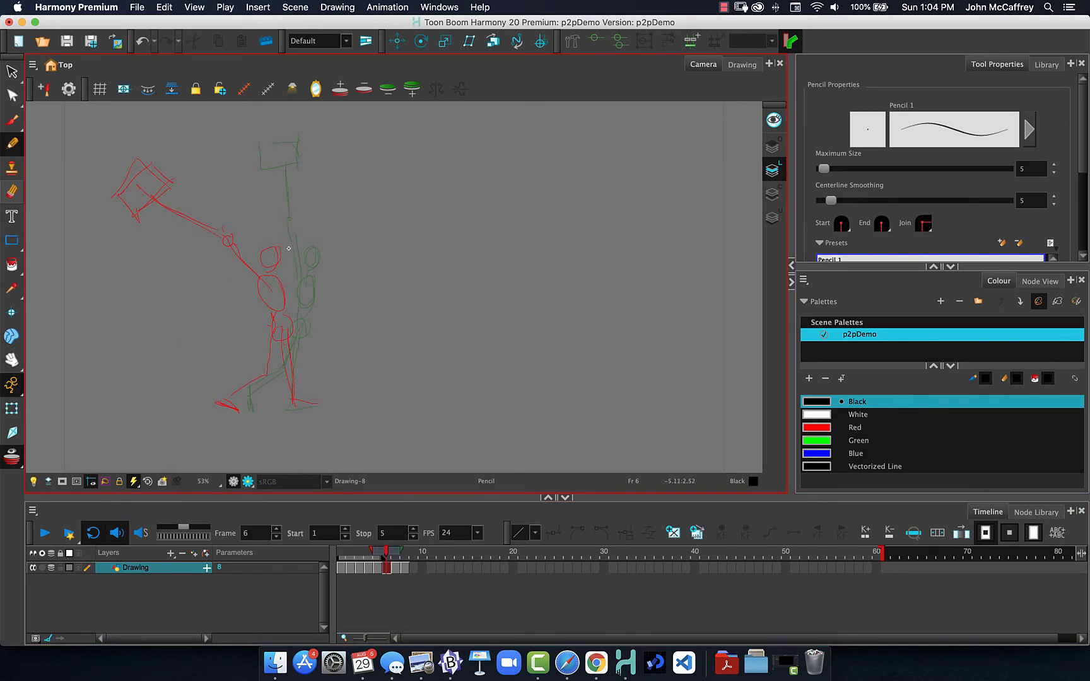
Step: On frame 6, sketch an in-between figure with the hammer swinging up between the wind-up and overhead poses
mouse_move(288, 248)
mouse_down()
mouse_move(291, 270)
mouse_move(275, 266)
mouse_move(286, 247)
mouse_move(291, 314)
mouse_move(281, 274)
mouse_move(304, 356)
mouse_move(288, 397)
mouse_up()
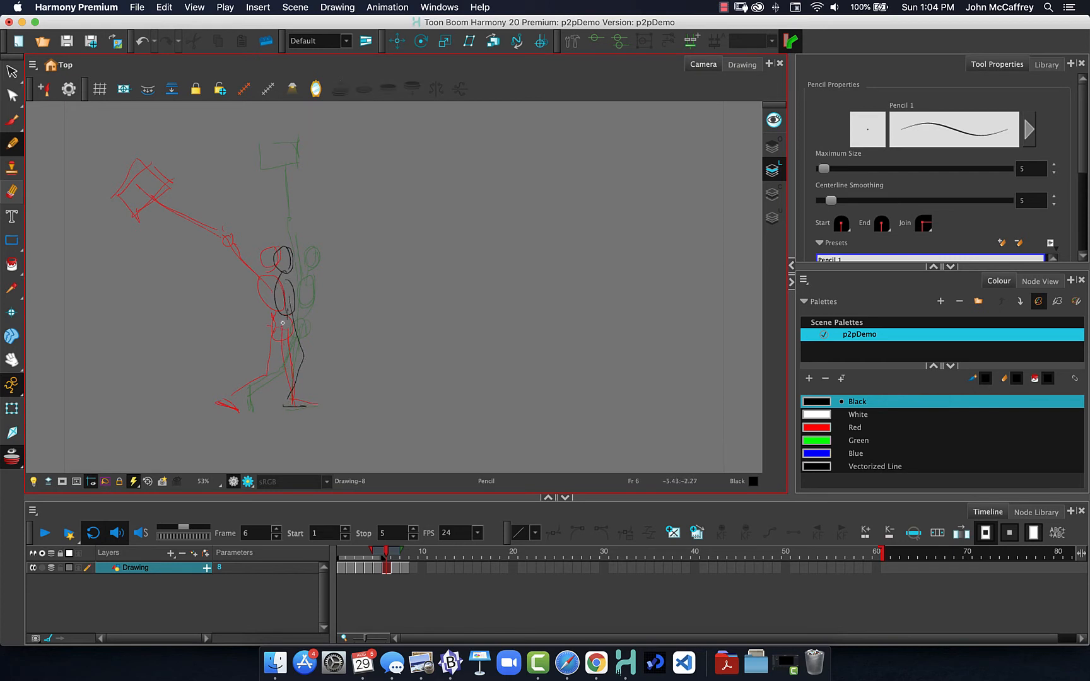
mouse_move(280, 319)
mouse_down()
mouse_move(266, 372)
mouse_move(269, 343)
mouse_move(245, 381)
mouse_move(224, 389)
mouse_move(238, 410)
mouse_up()
mouse_move(275, 287)
mouse_down()
mouse_move(220, 179)
mouse_move(201, 177)
mouse_move(227, 174)
mouse_move(212, 135)
mouse_move(172, 149)
mouse_move(184, 188)
mouse_move(205, 147)
mouse_move(228, 138)
mouse_move(235, 173)
mouse_move(189, 185)
mouse_up()
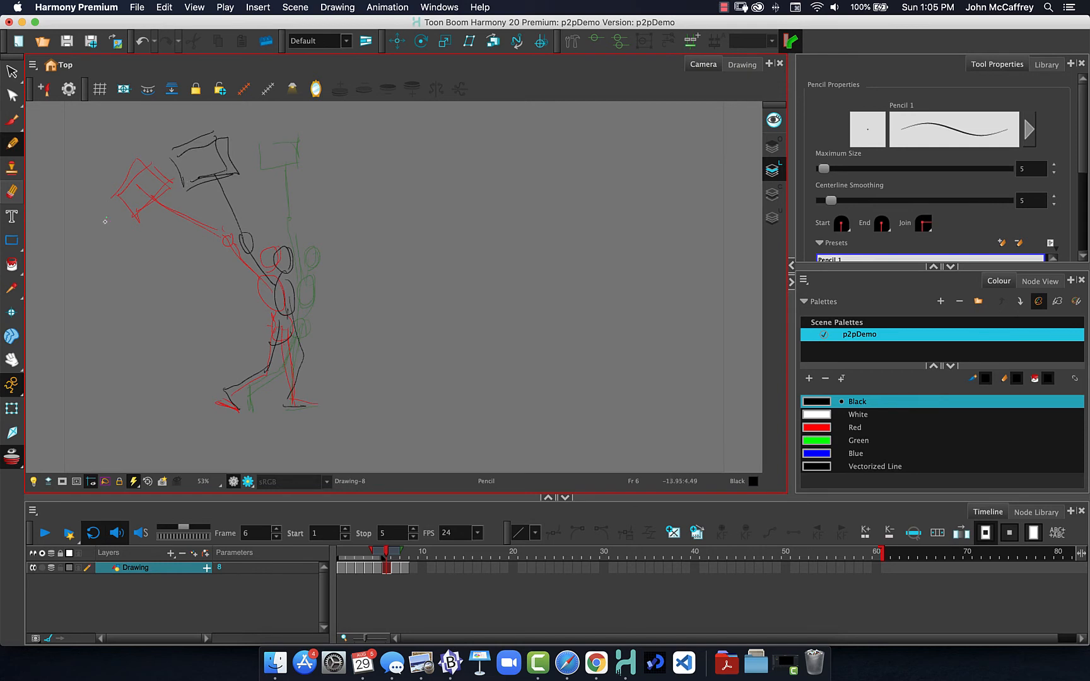
Step: Draw curved arcs tracing the hammer's upward path on frames 6 and 7
drag(100, 237, 297, 142)
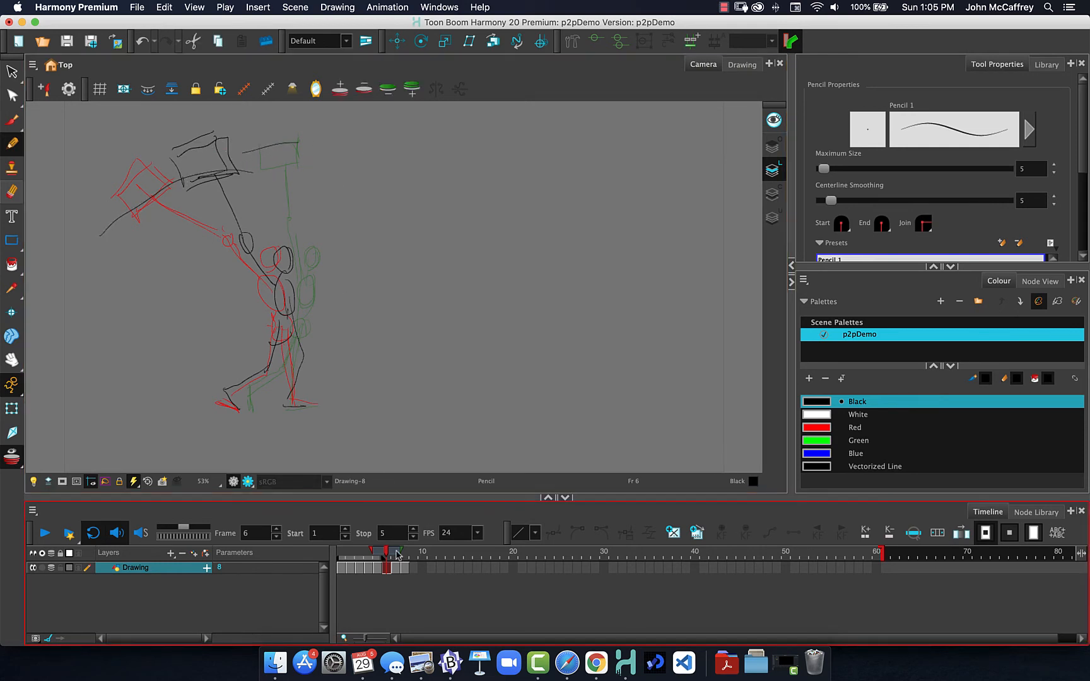
drag(387, 555, 396, 555)
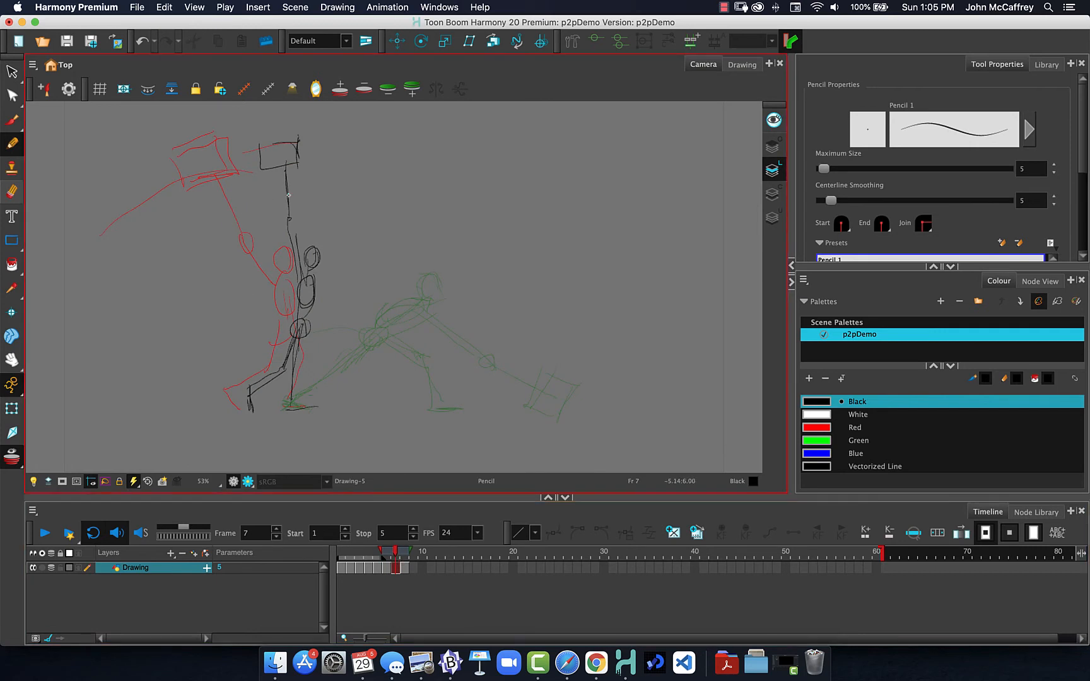
mouse_move(123, 229)
mouse_down()
mouse_move(169, 197)
mouse_move(293, 168)
mouse_up()
Step: Draw two curved arcs above the hammer head on frame 8 to trace its path down to the strike pose
drag(393, 552, 368, 555)
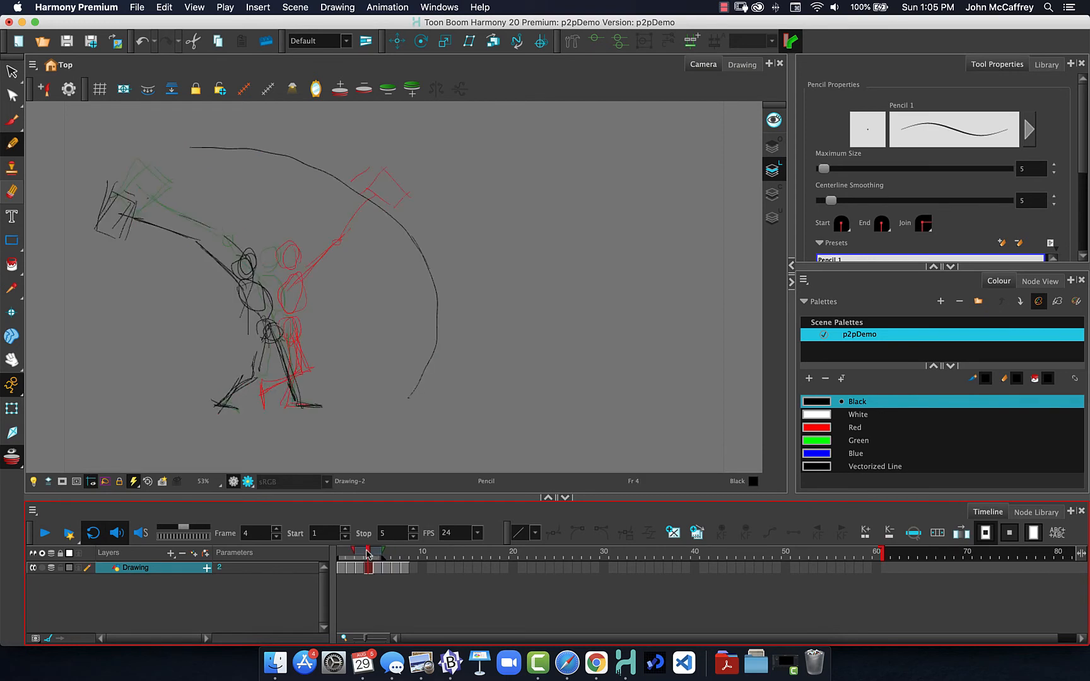
drag(368, 555, 361, 555)
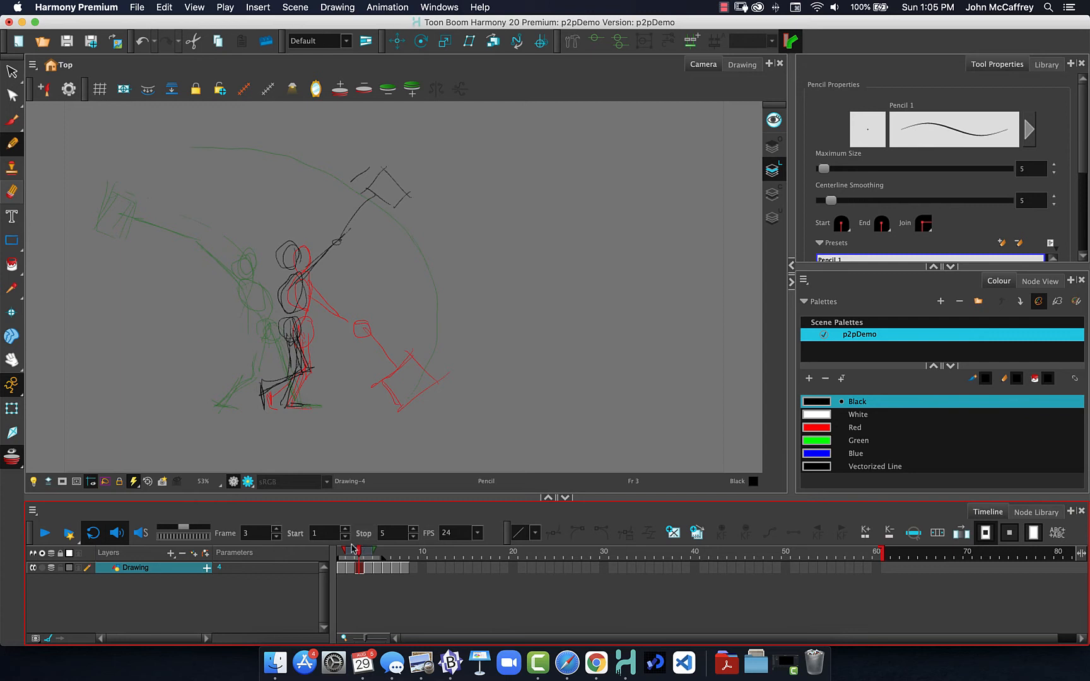
drag(359, 554, 404, 554)
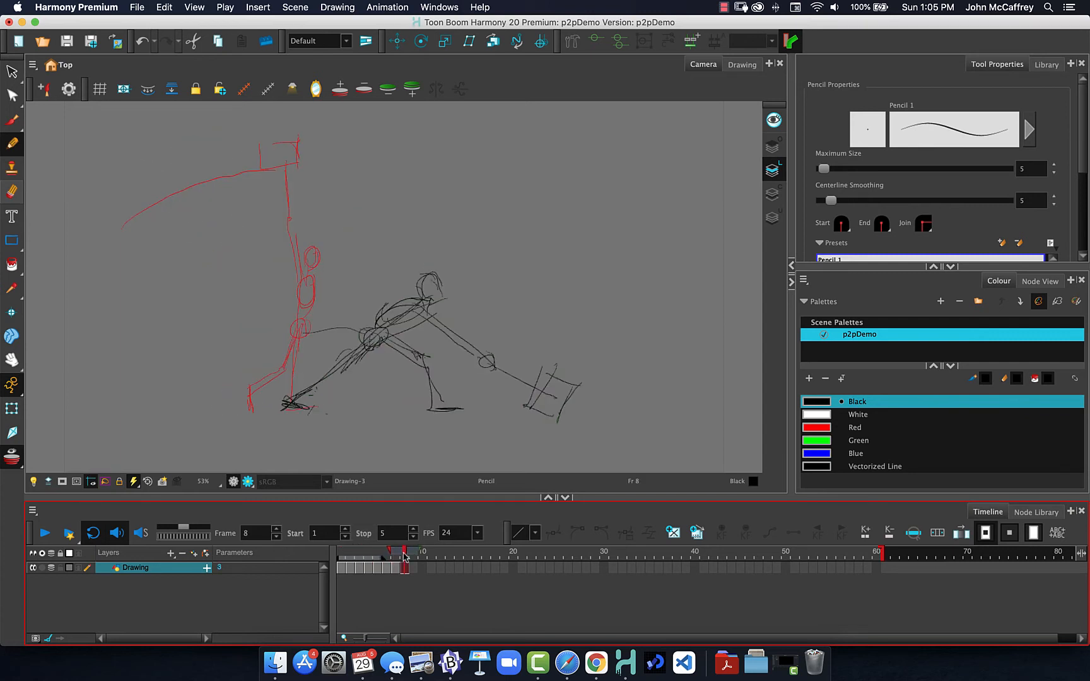
mouse_move(538, 358)
mouse_down()
mouse_move(537, 328)
mouse_move(493, 250)
mouse_up()
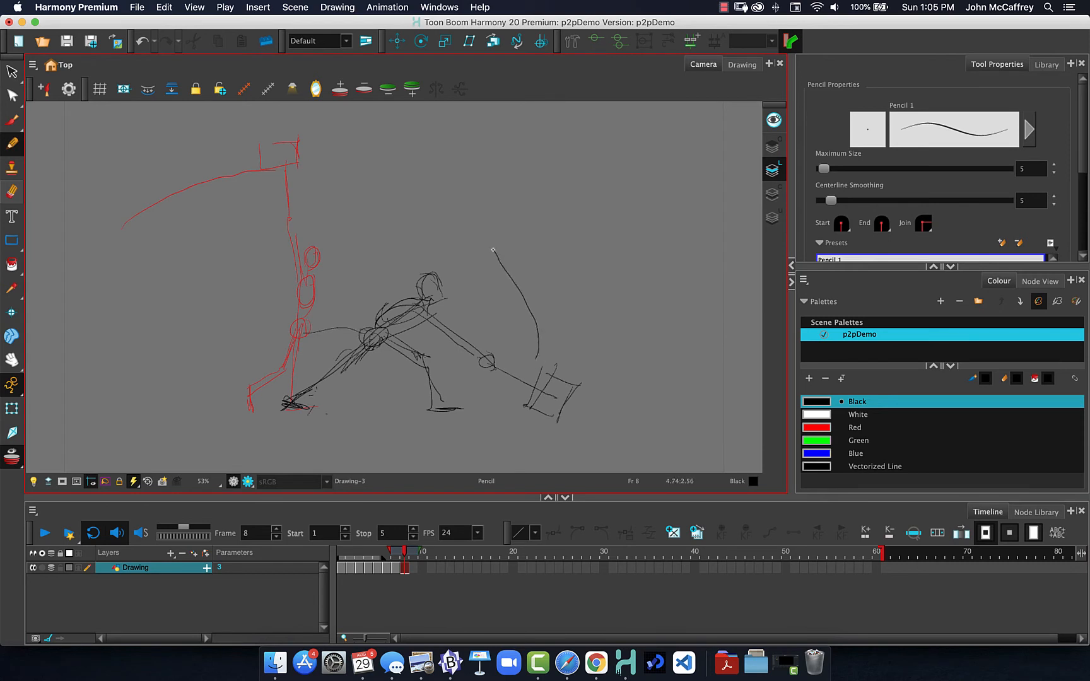
mouse_move(445, 185)
mouse_down()
mouse_move(483, 210)
mouse_move(537, 352)
mouse_up()
Step: Return to frame 1 and briefly play the hammer swing
drag(406, 553, 311, 559)
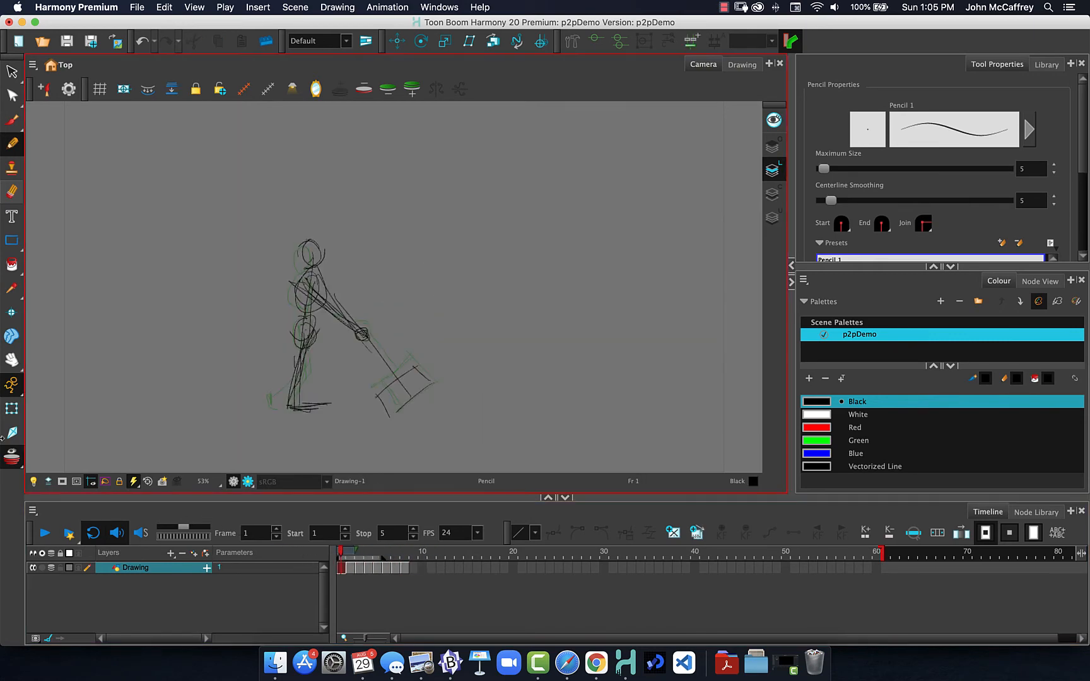
click(45, 534)
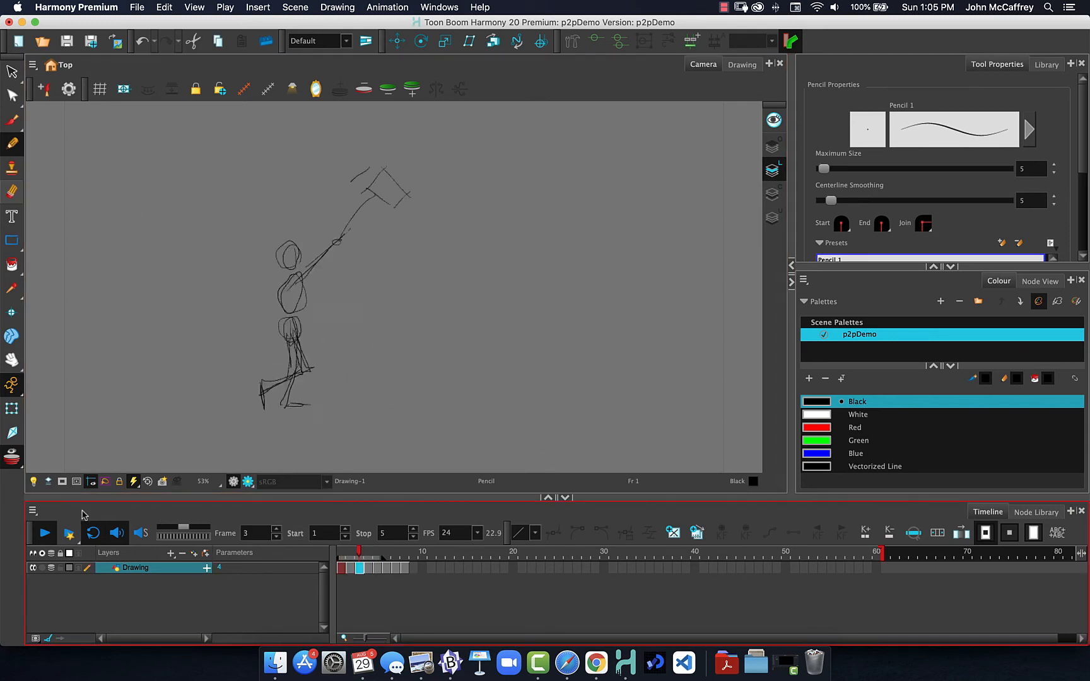
click(44, 533)
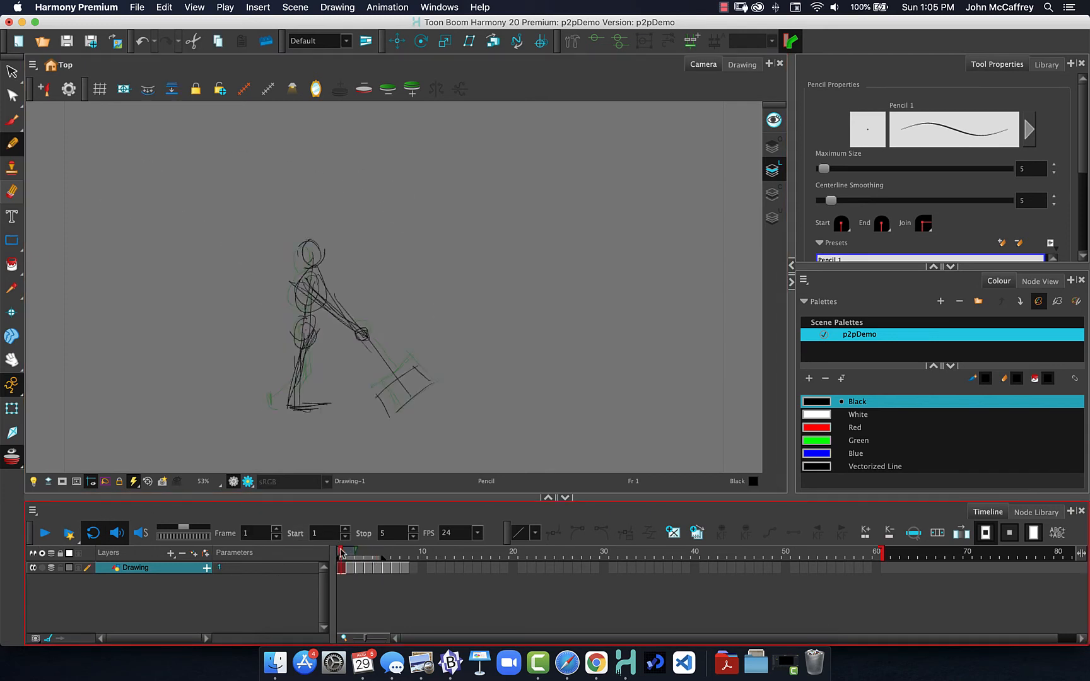
Step: Set the playback stop frame to 8 and play the full hammer swing in a loop
drag(341, 551, 406, 547)
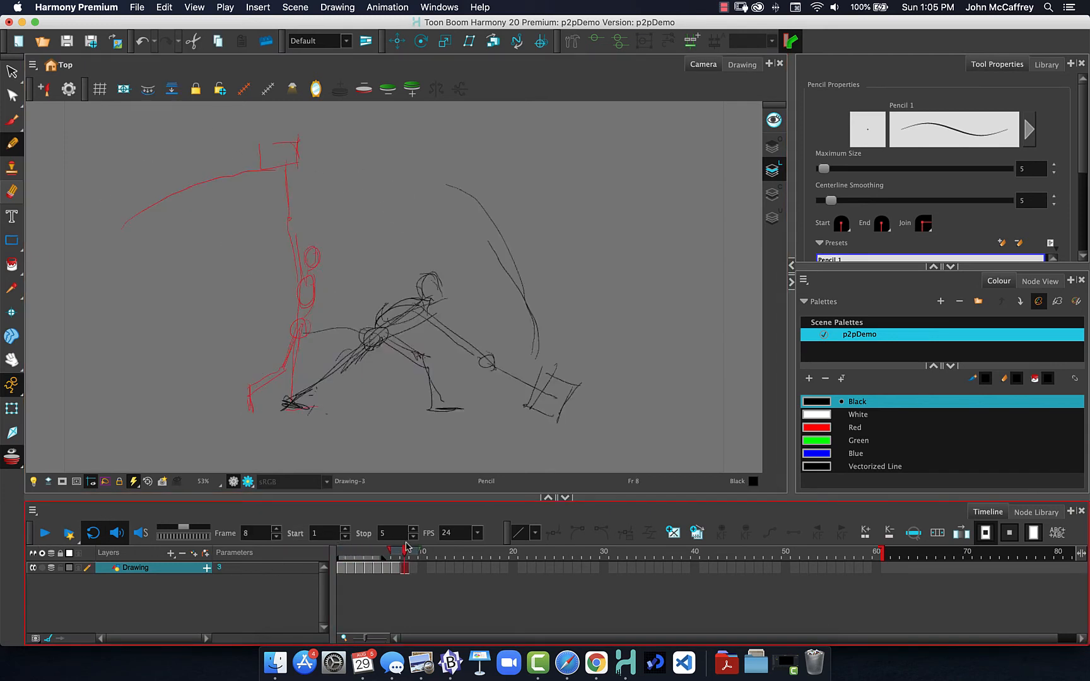
click(363, 533)
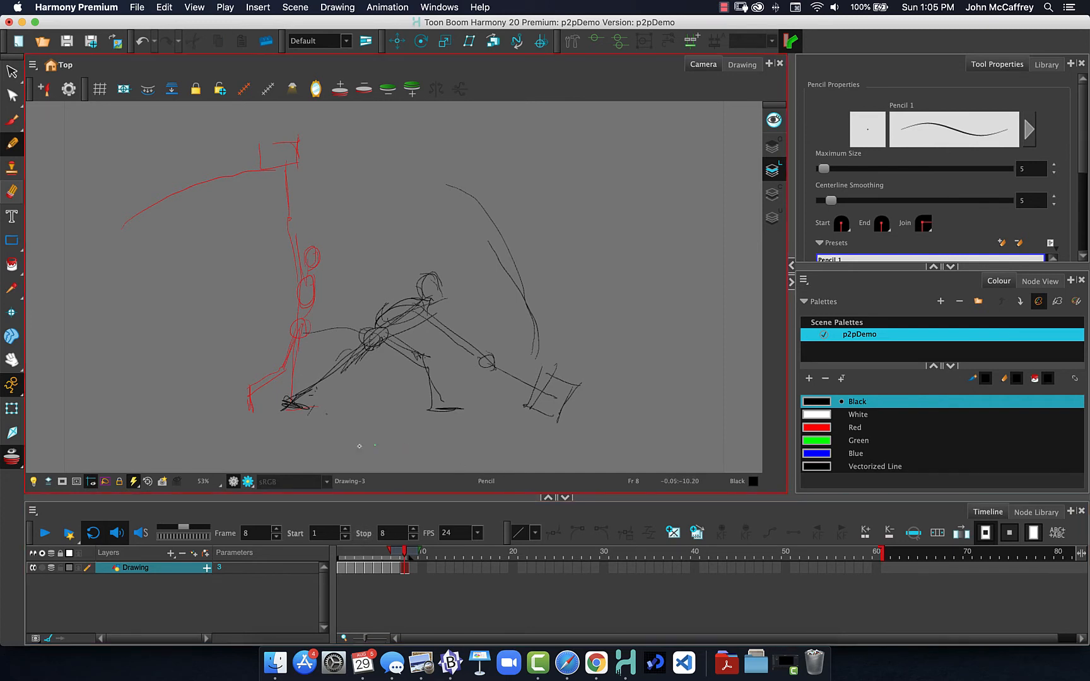
click(45, 533)
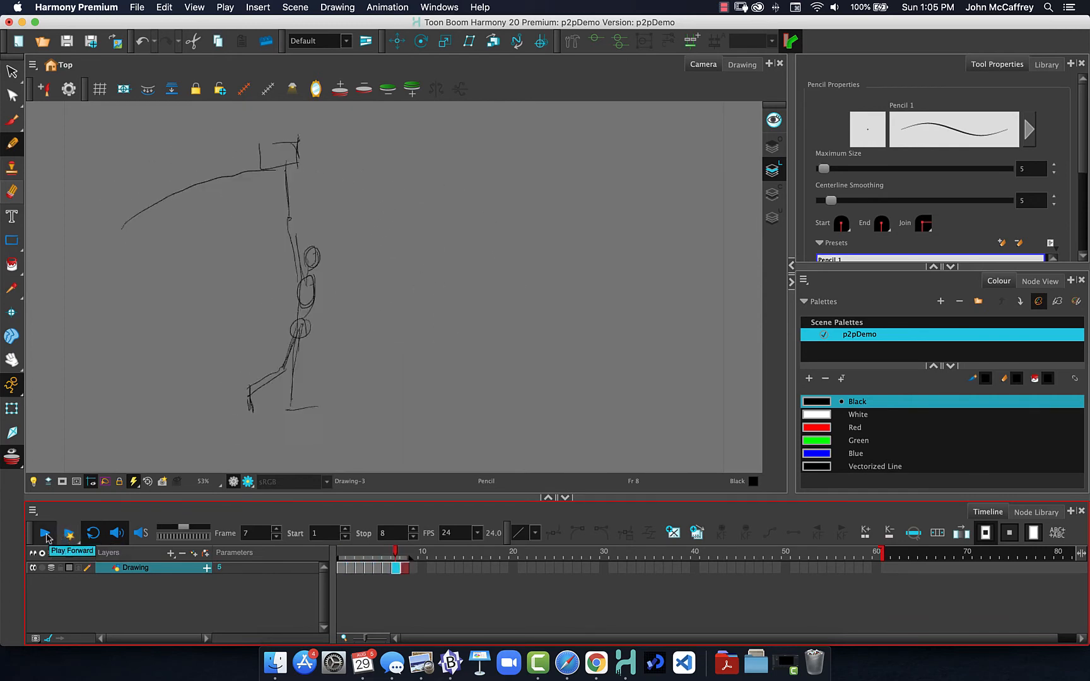
click(50, 540)
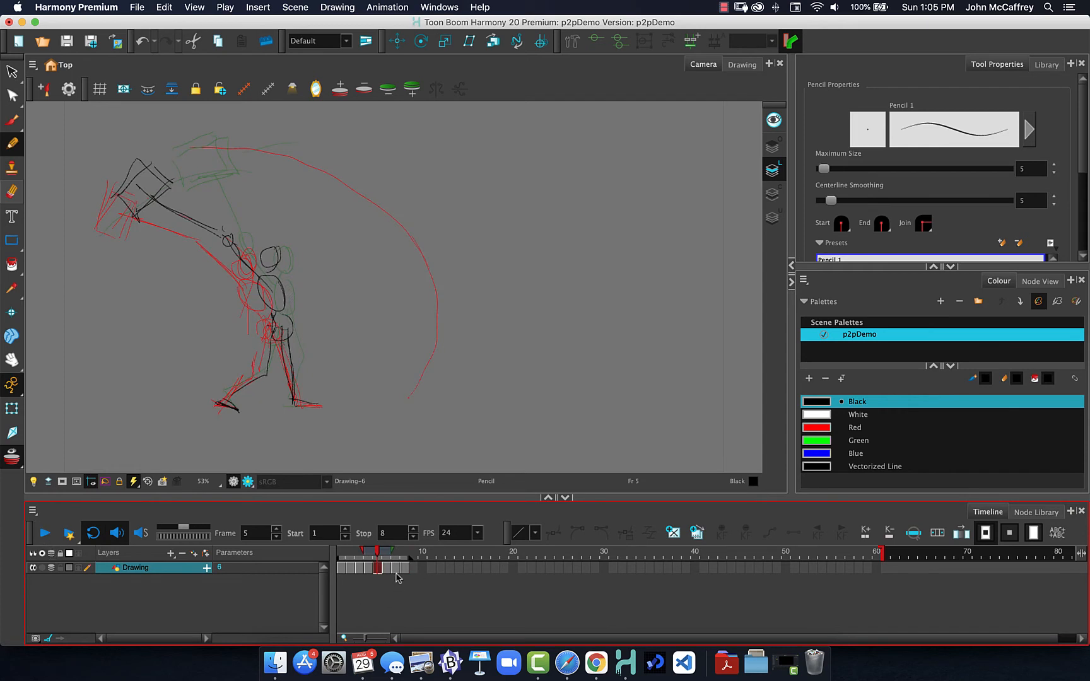
Step: Set the exposure of all drawings on frames 1 to 8 to 2 frames each
drag(402, 569, 338, 570)
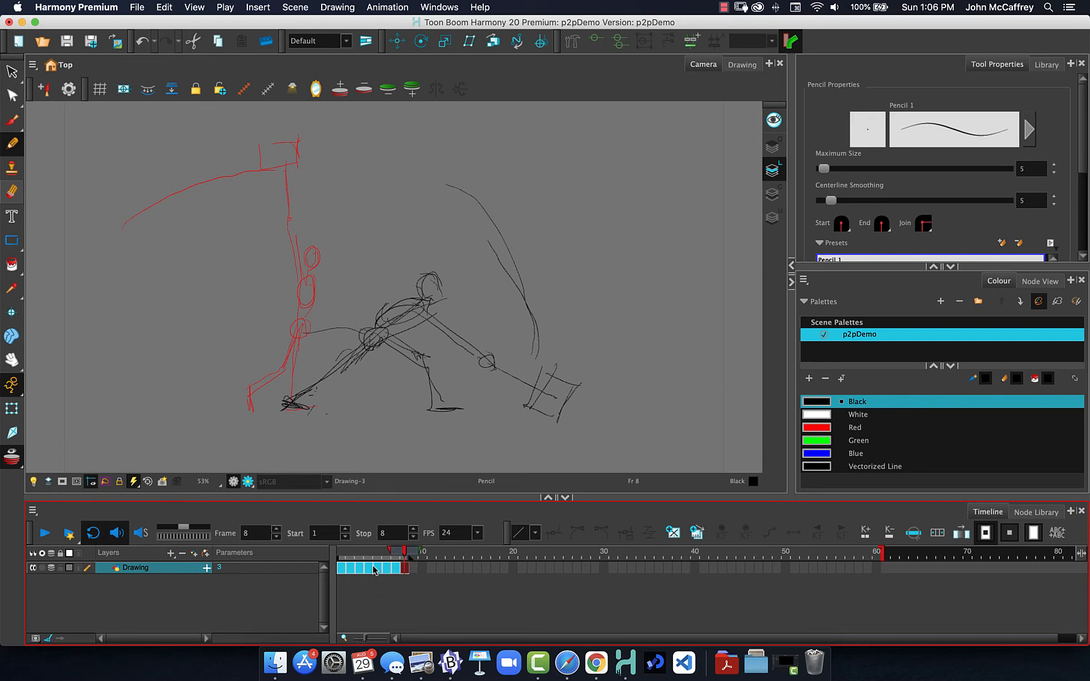
right_click(373, 569)
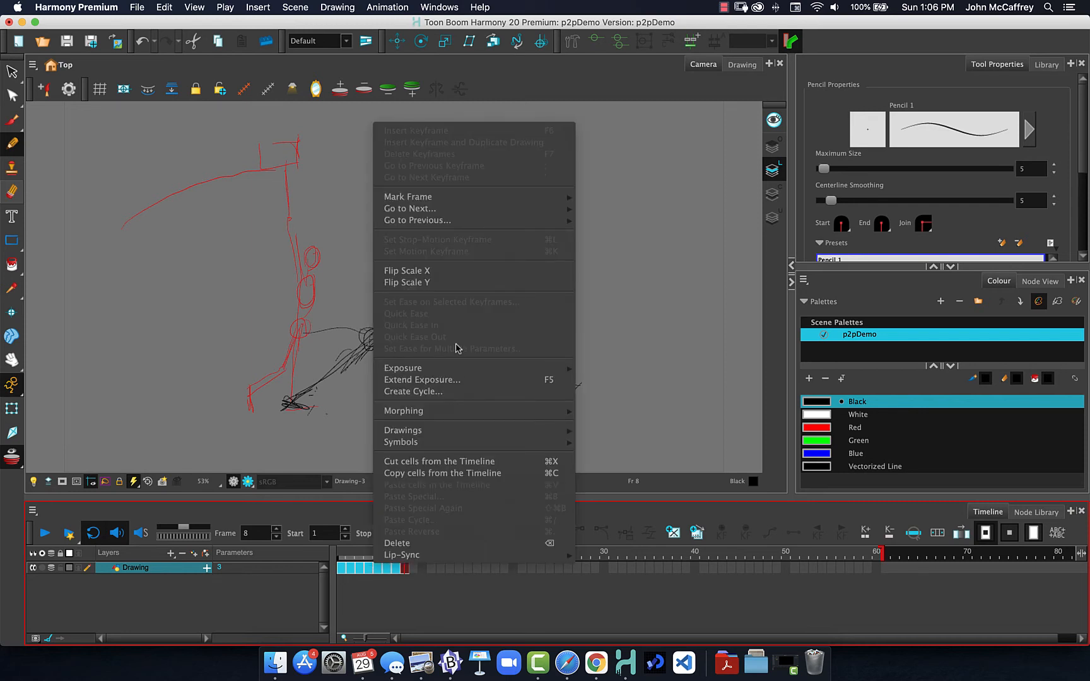
mouse_move(419, 371)
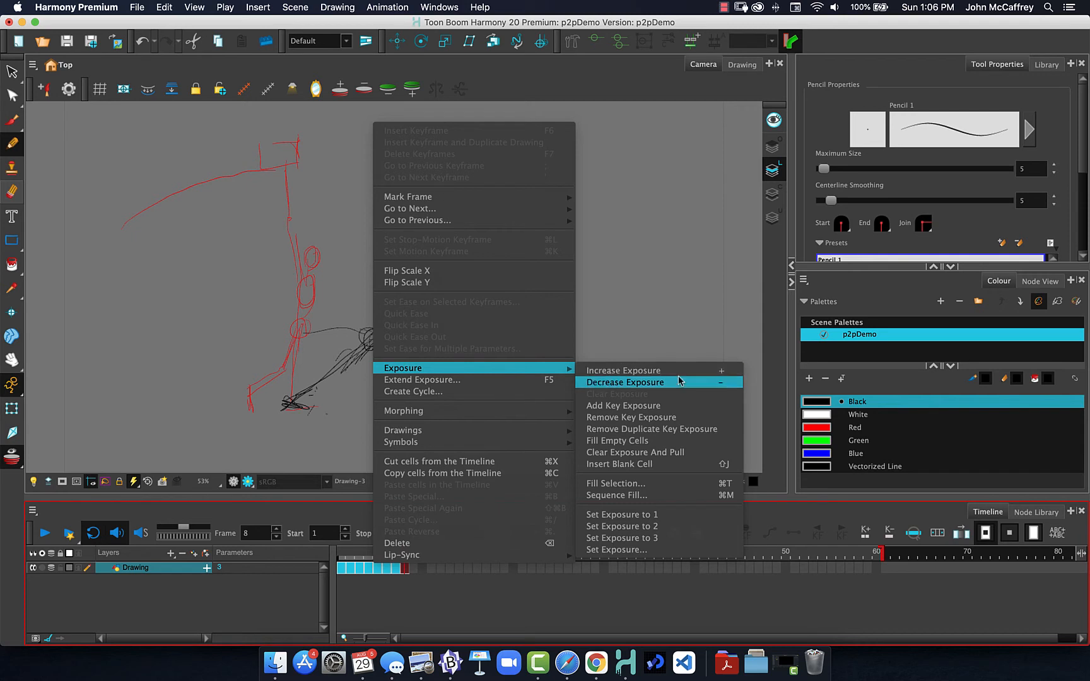
click(693, 533)
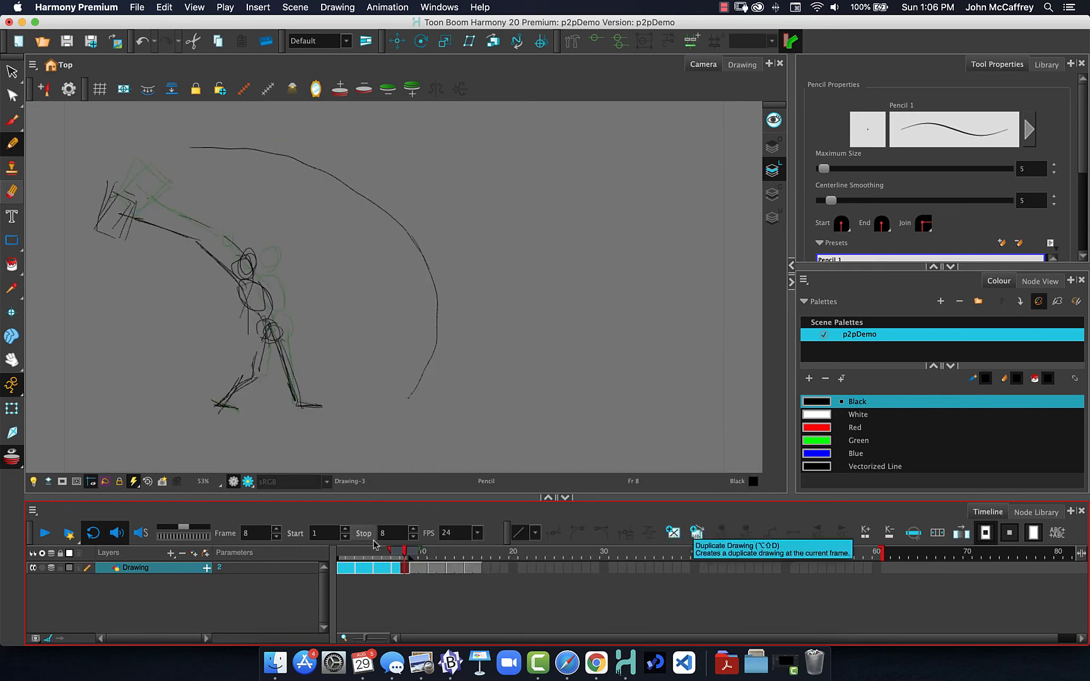
Step: Set the playback stop frame to 16 and play the hammer swing animated on twos
drag(407, 554, 480, 554)
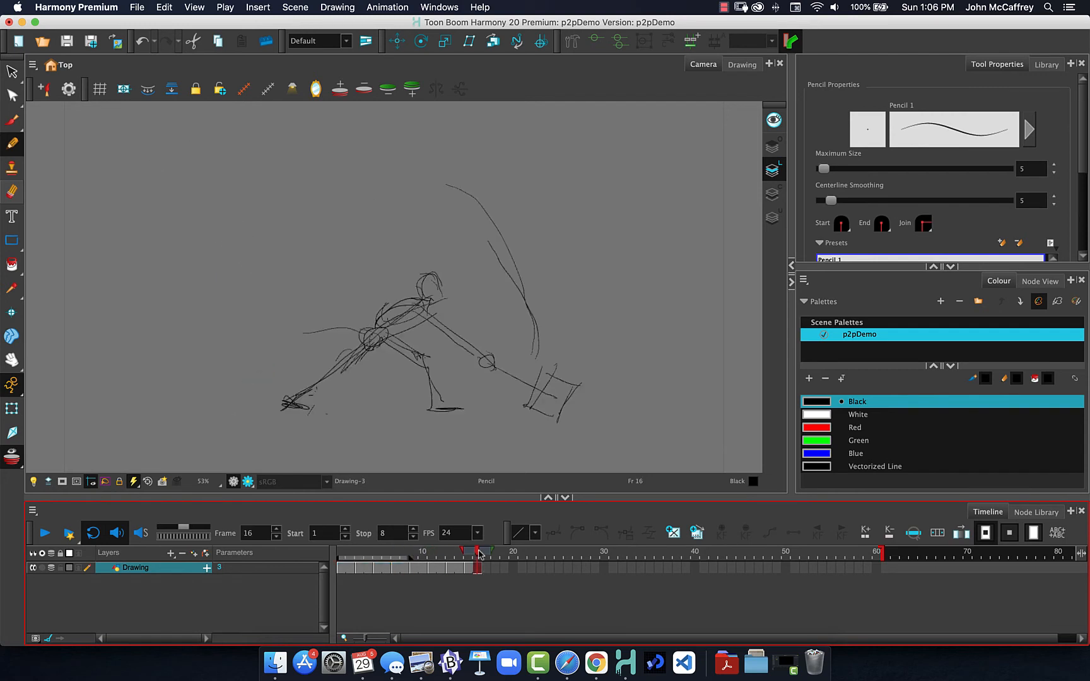
click(365, 533)
click(45, 533)
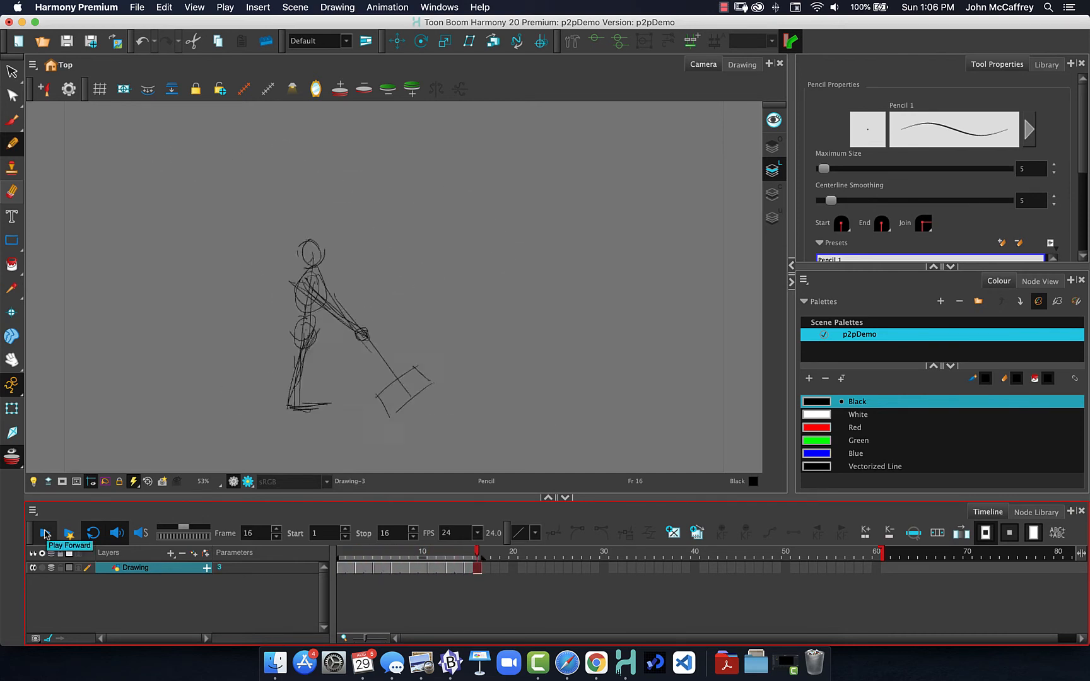
Step: Stop the playback and extend the last drawing's exposure to frame 17
click(45, 533)
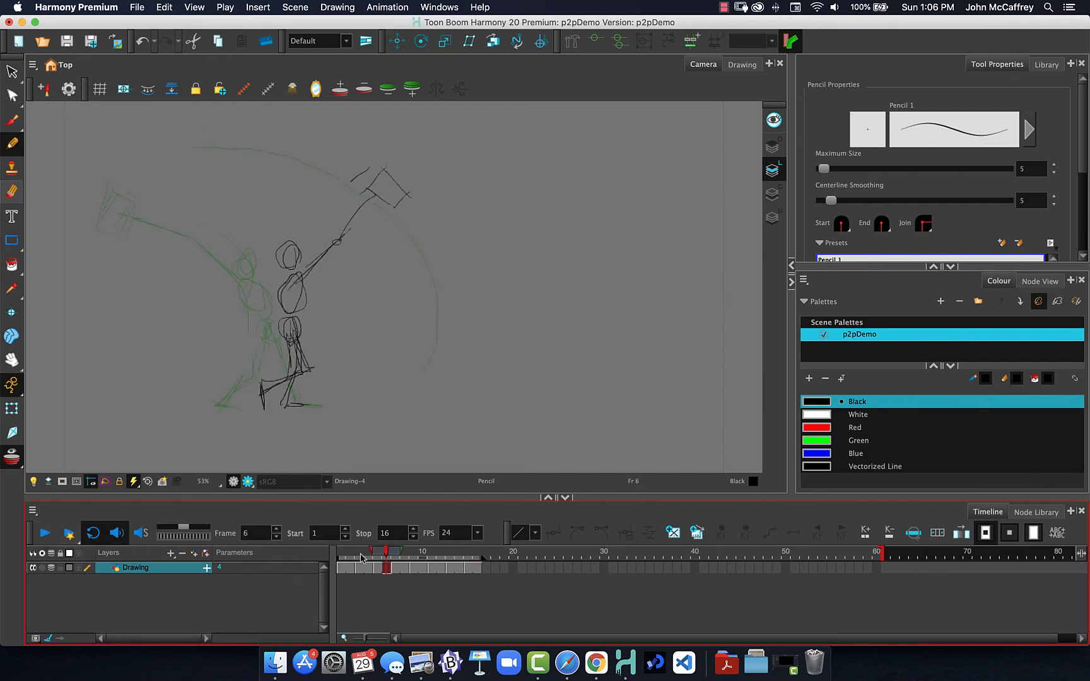
click(476, 570)
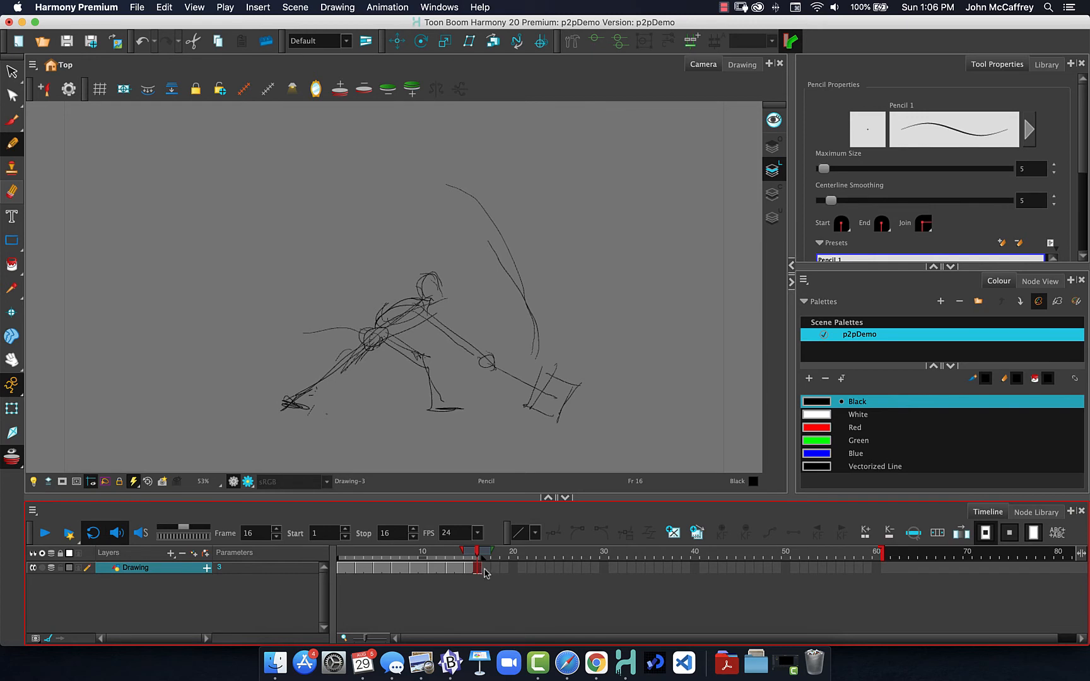
click(486, 569)
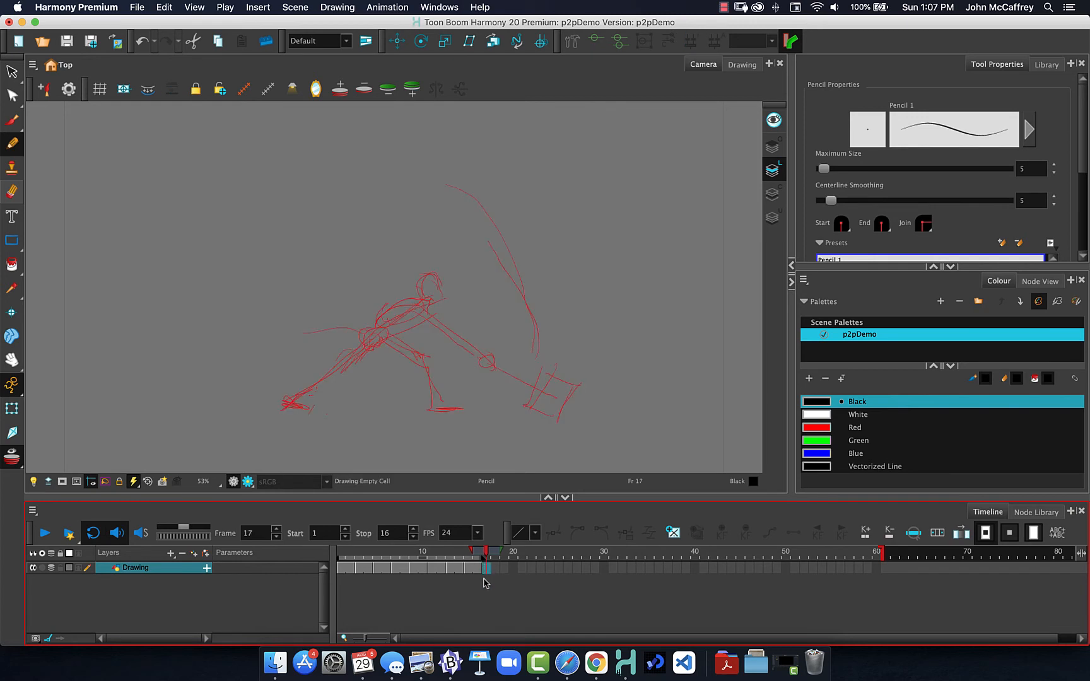
key(F5)
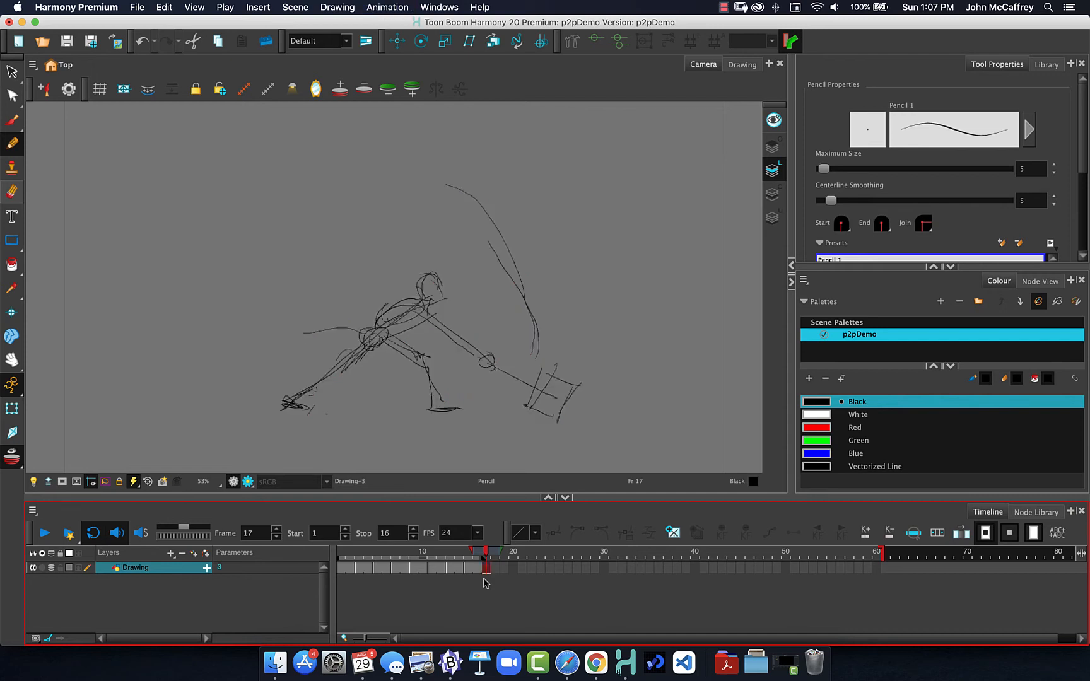
click(511, 570)
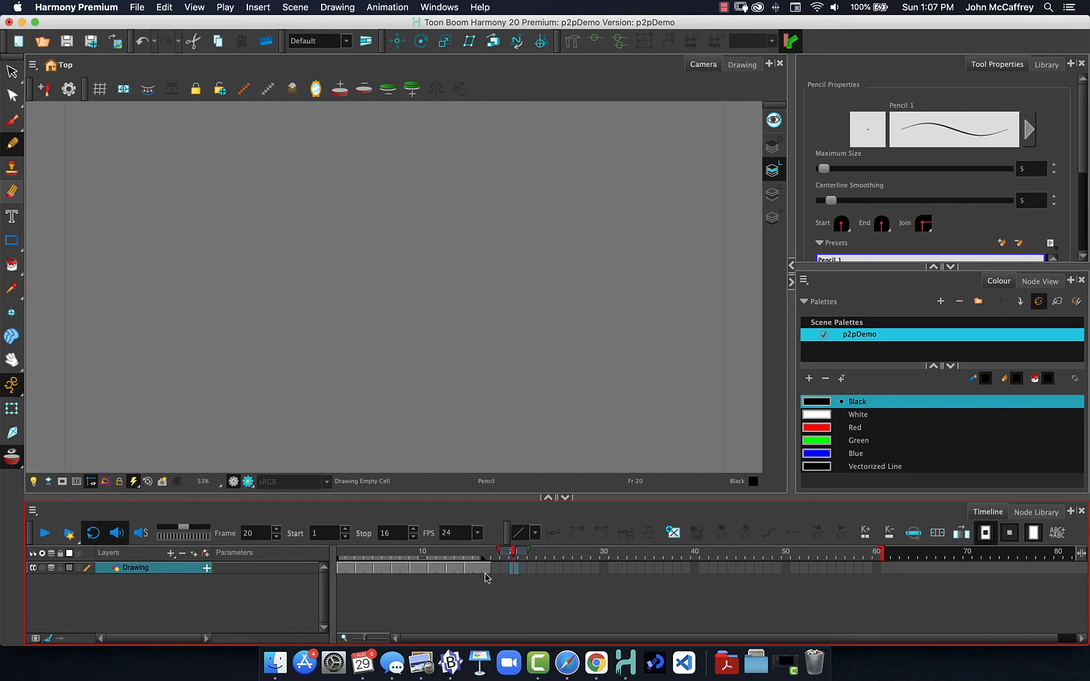
Step: Set the playback stop frame to 17 and play the hammer swing in a loop
mouse_move(464, 554)
mouse_down()
mouse_move(454, 555)
mouse_move(488, 557)
mouse_move(431, 556)
mouse_move(495, 556)
mouse_move(486, 556)
mouse_up()
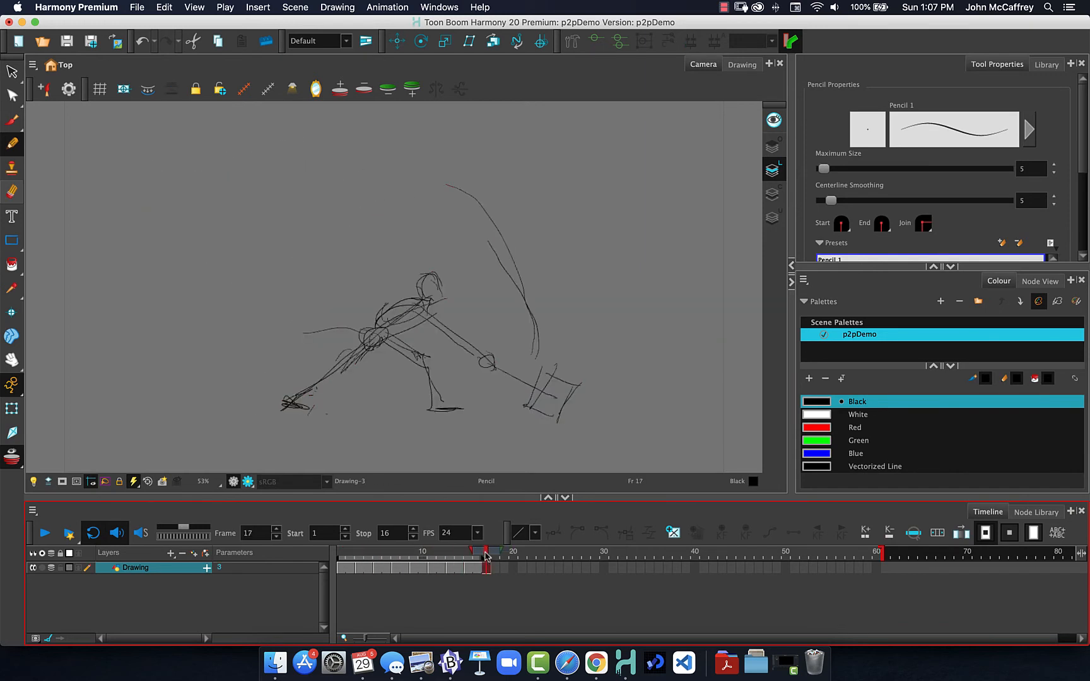
click(366, 537)
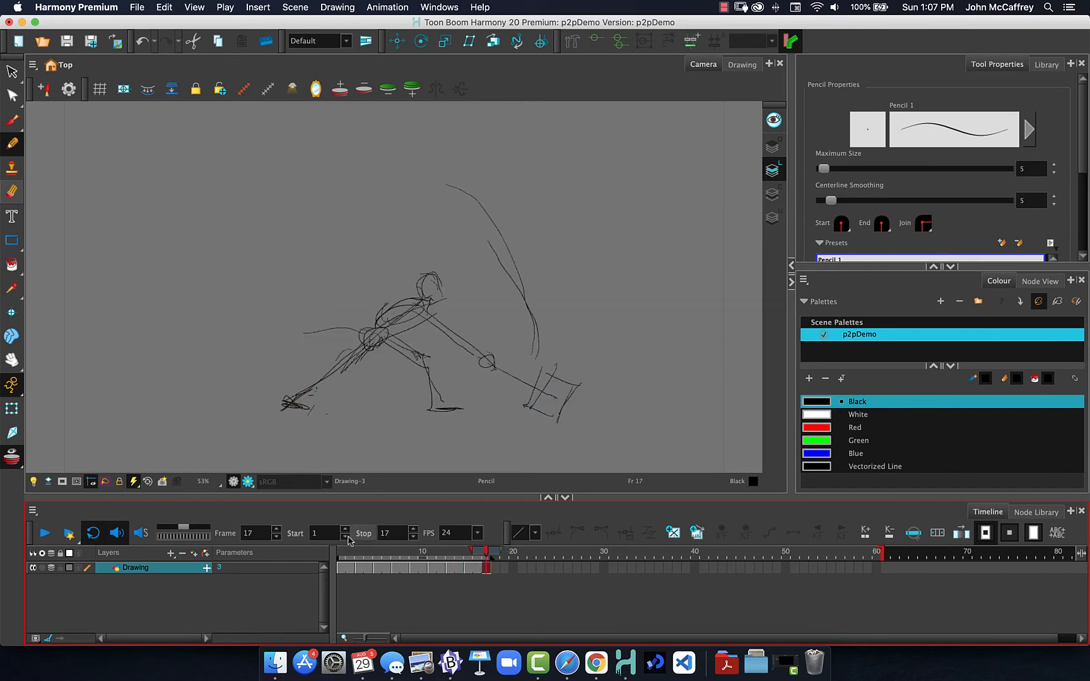
click(44, 534)
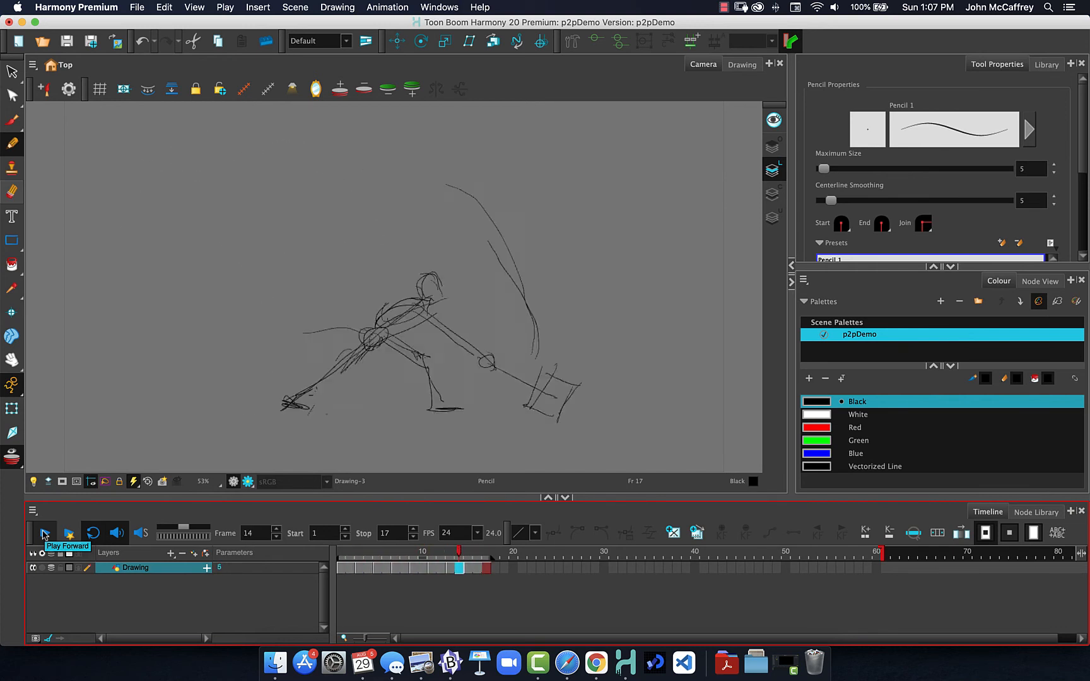
click(48, 536)
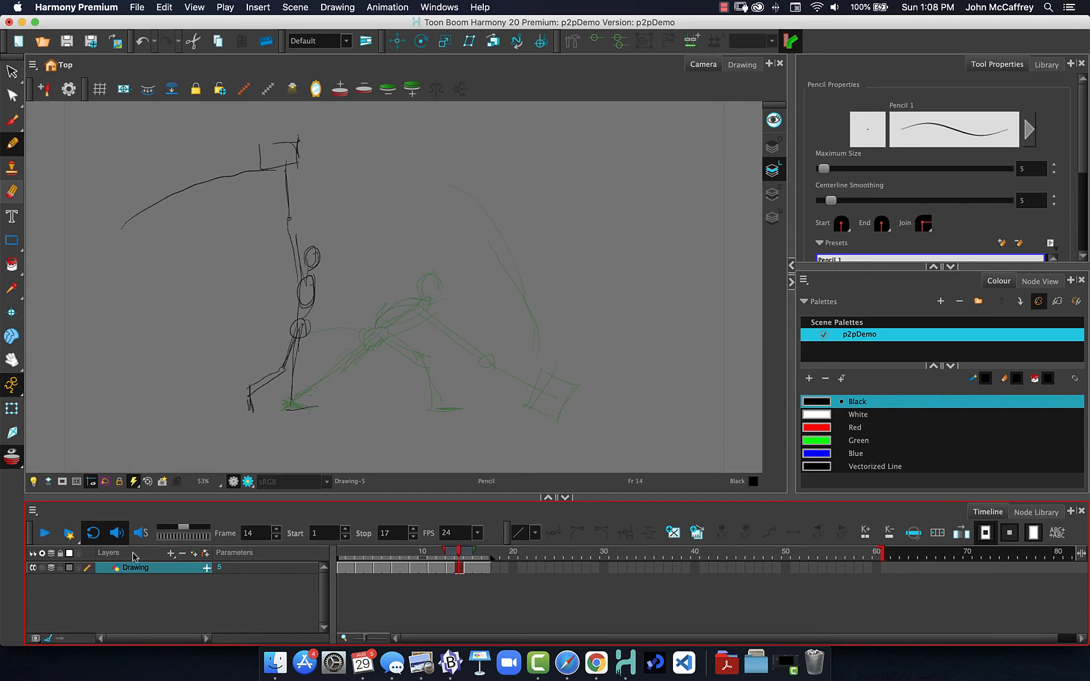
Step: Return to frame 1 and review the exposure options for the timeline drawings
mouse_move(369, 555)
mouse_down()
mouse_move(341, 555)
mouse_move(466, 553)
mouse_move(377, 555)
mouse_move(462, 547)
mouse_move(339, 541)
mouse_move(464, 548)
mouse_move(322, 541)
mouse_move(467, 544)
mouse_move(300, 535)
mouse_move(463, 540)
mouse_move(312, 533)
mouse_move(470, 536)
mouse_move(350, 516)
mouse_move(469, 516)
mouse_move(320, 517)
mouse_up()
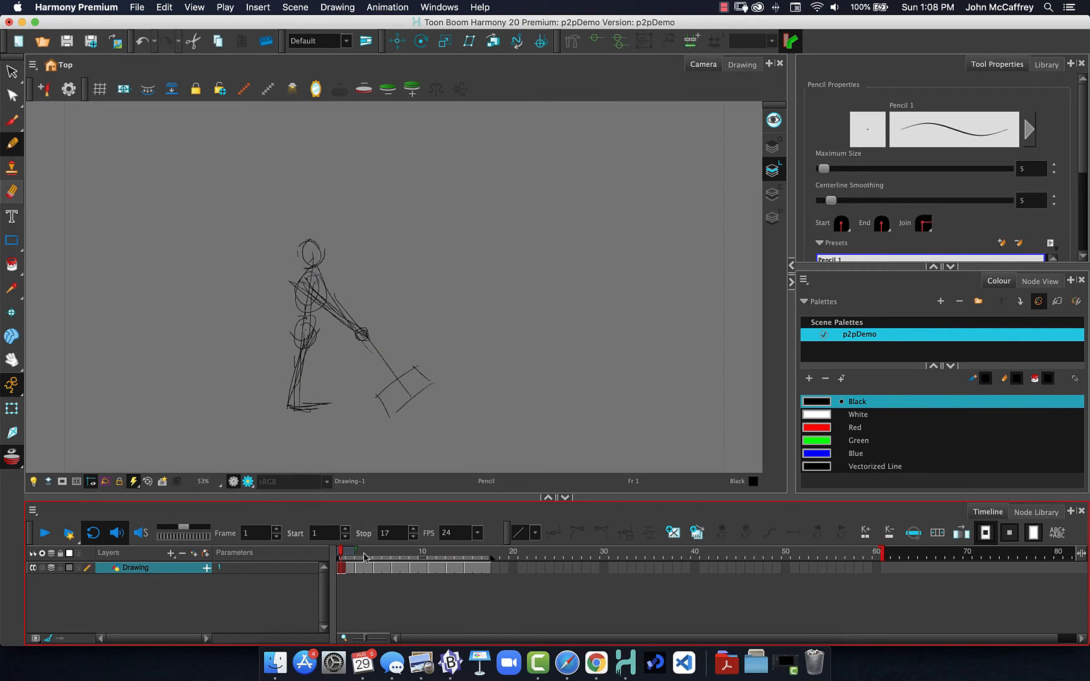
right_click(367, 571)
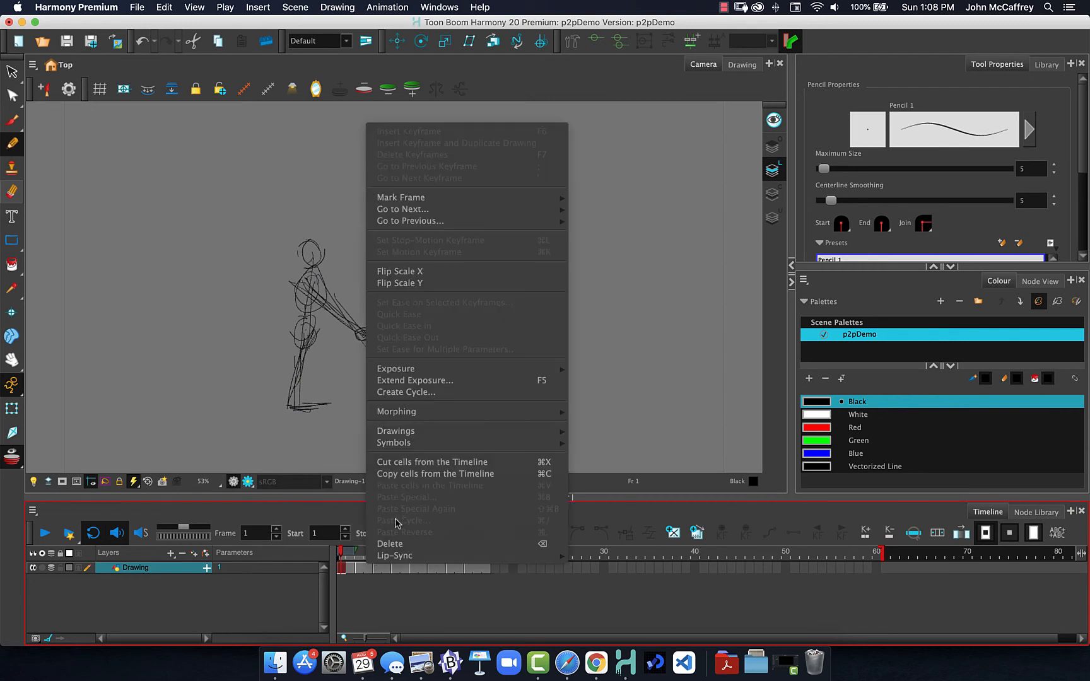
mouse_move(409, 370)
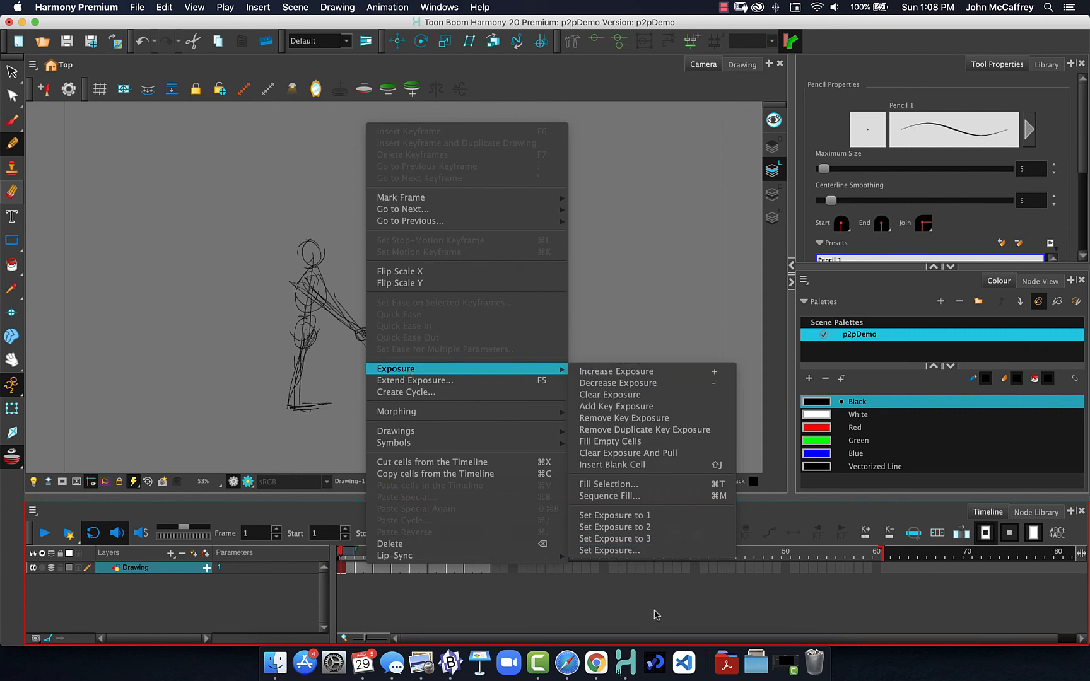
click(570, 614)
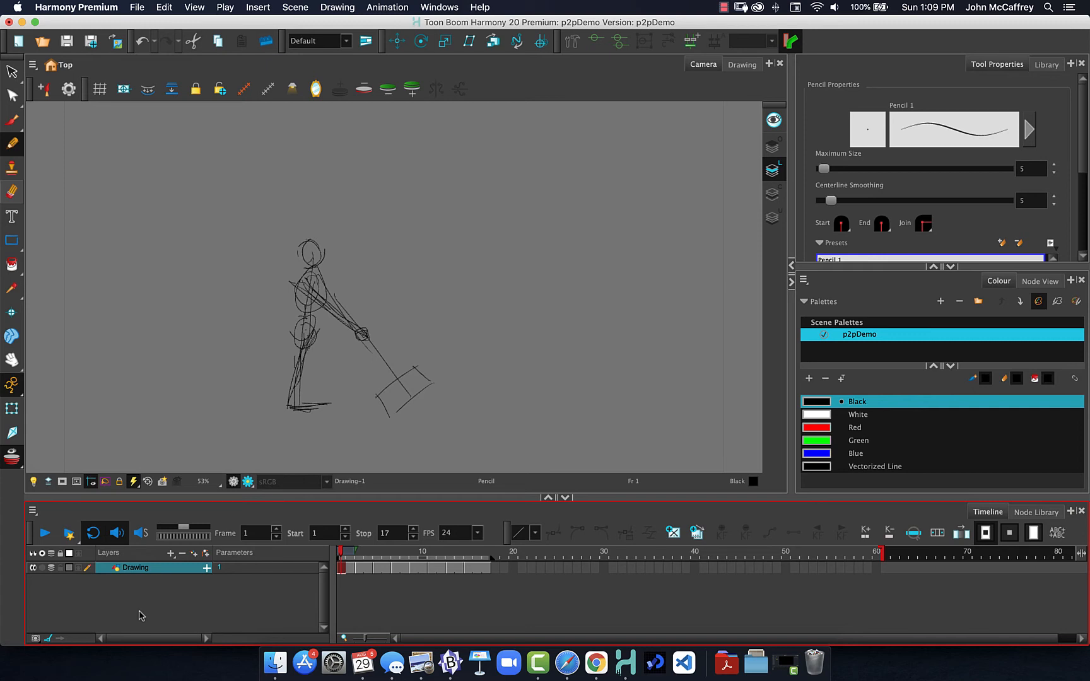
Step: Add a new vector drawing layer named clean above the rough Drawing layer
click(170, 554)
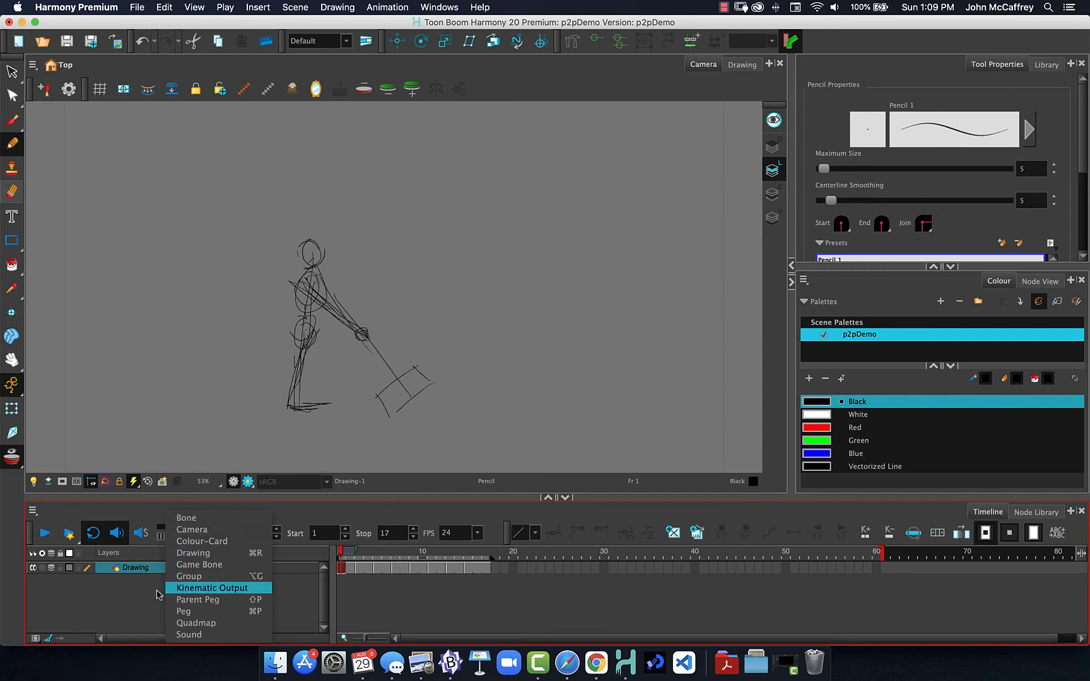
click(130, 611)
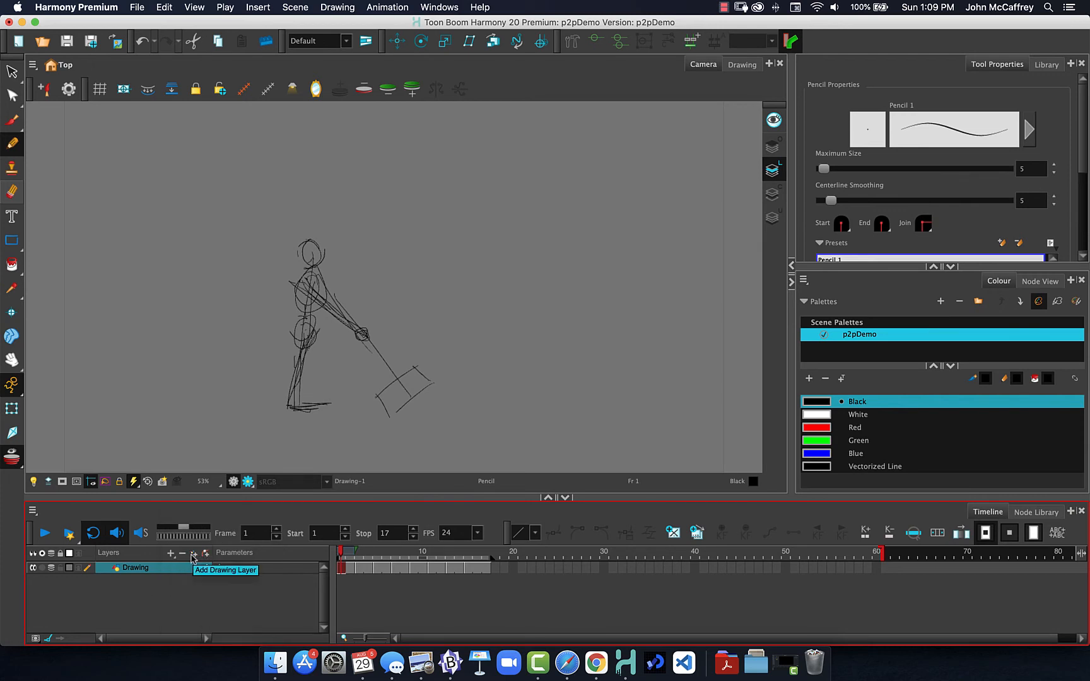
click(171, 554)
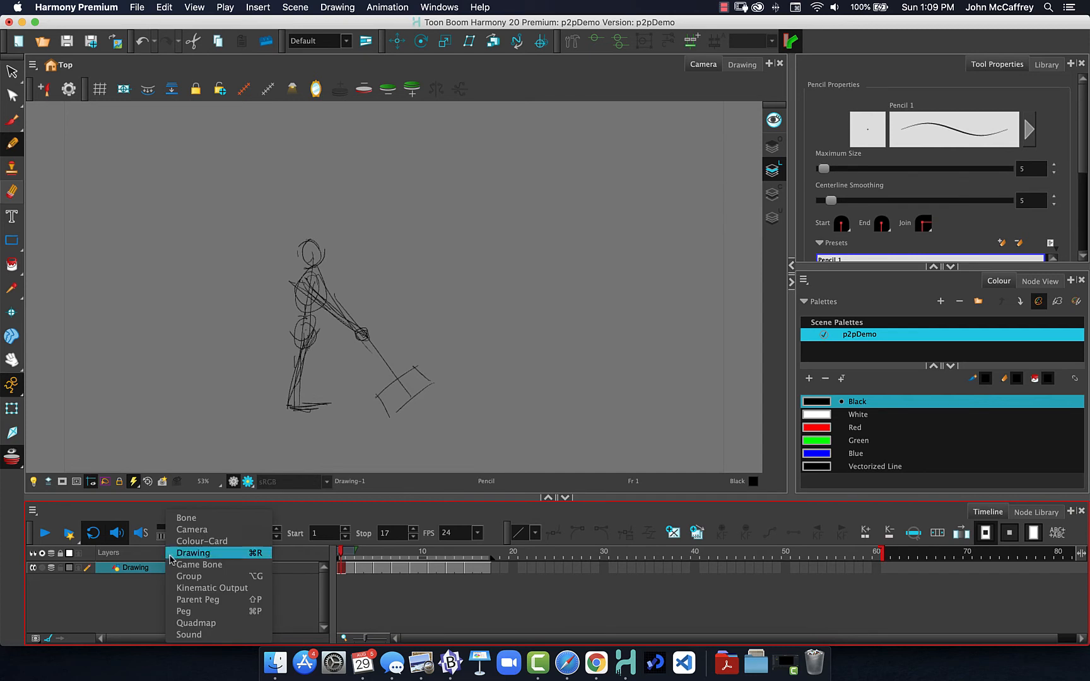
click(182, 553)
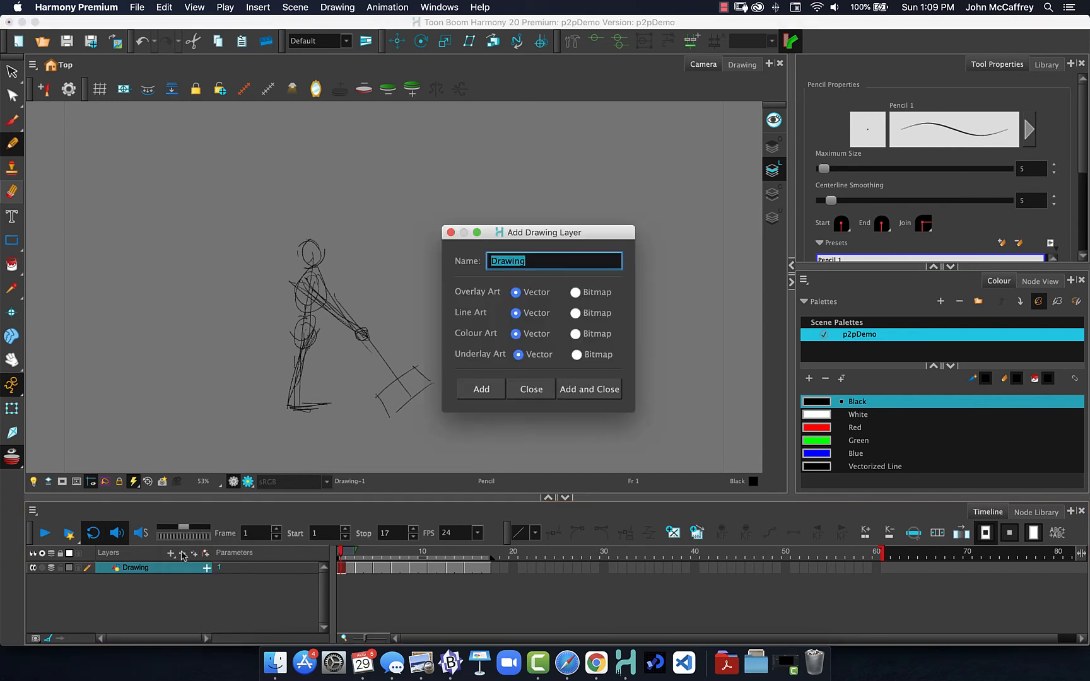
text(clean)
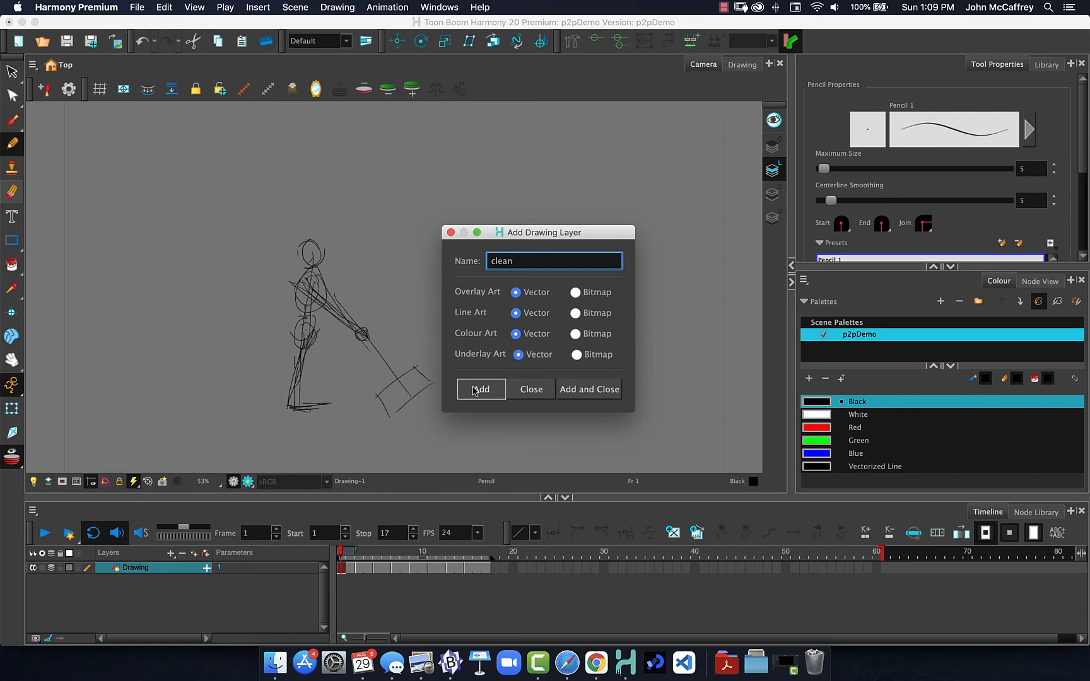
click(585, 390)
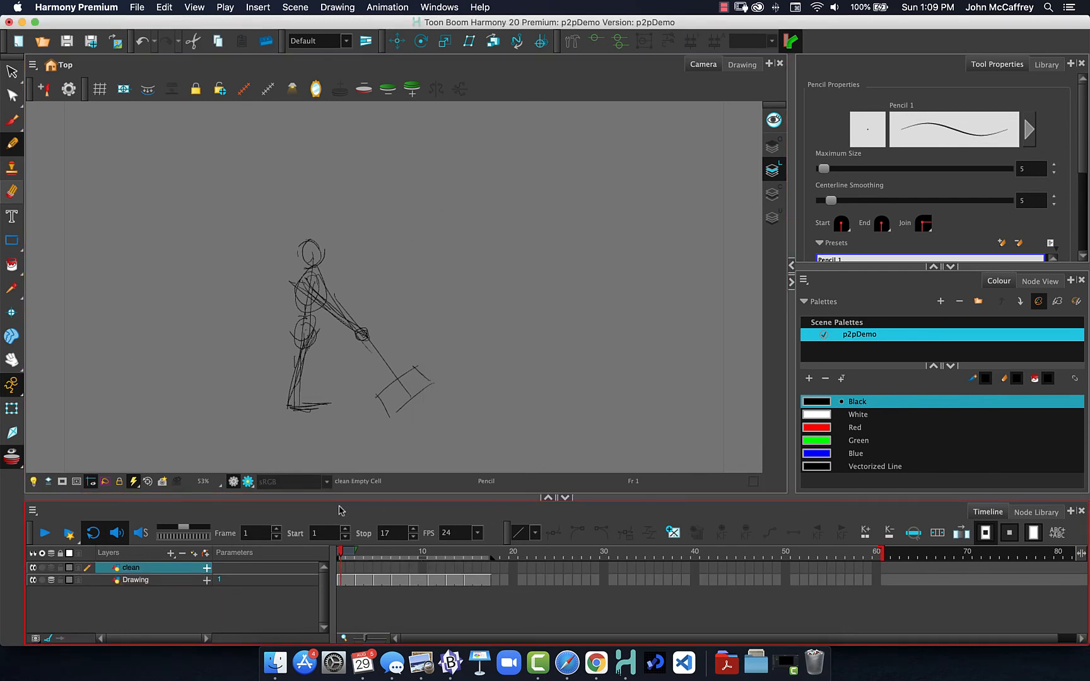
Step: Turn on the light table, turn off onion skinning, and return to frame 1 on the clean layer
click(34, 482)
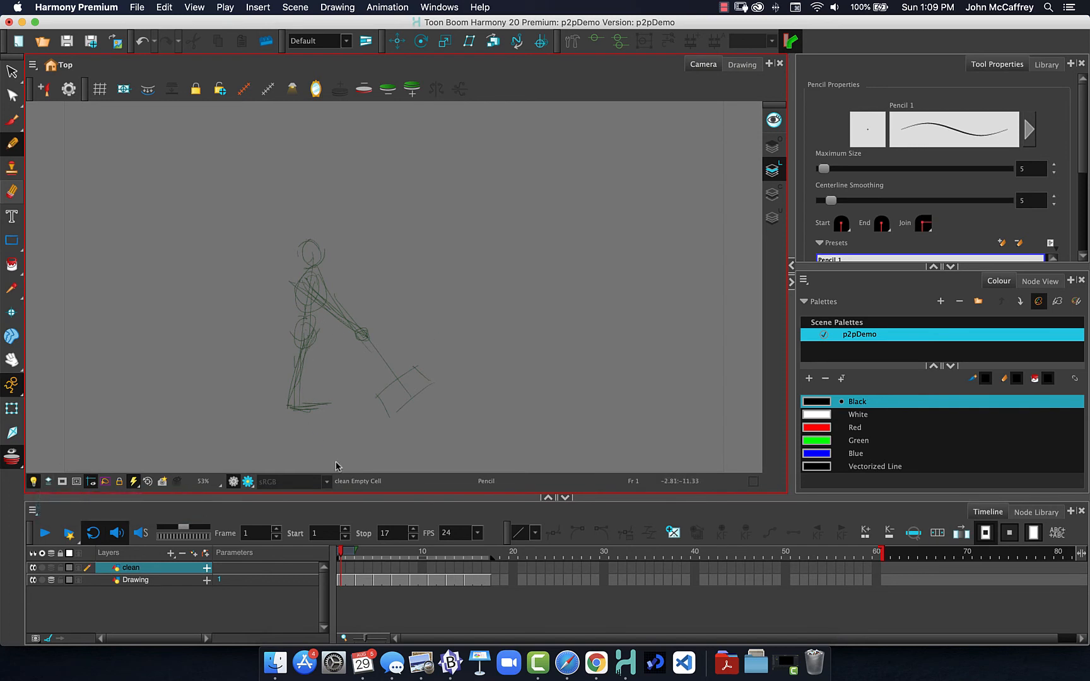
click(341, 565)
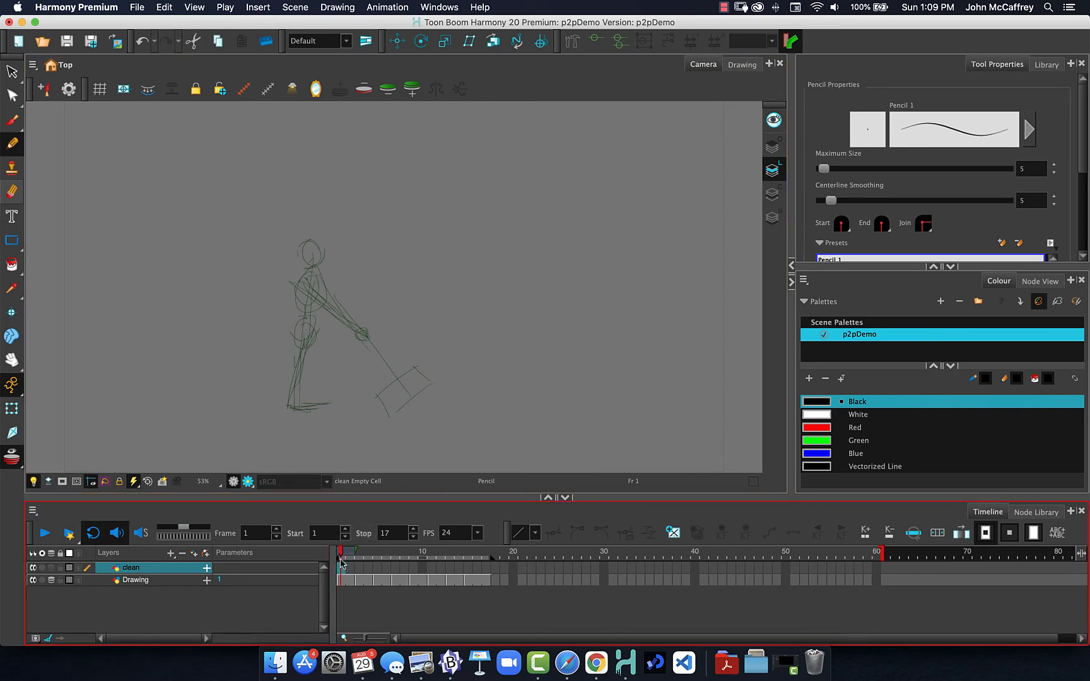
drag(342, 552, 406, 553)
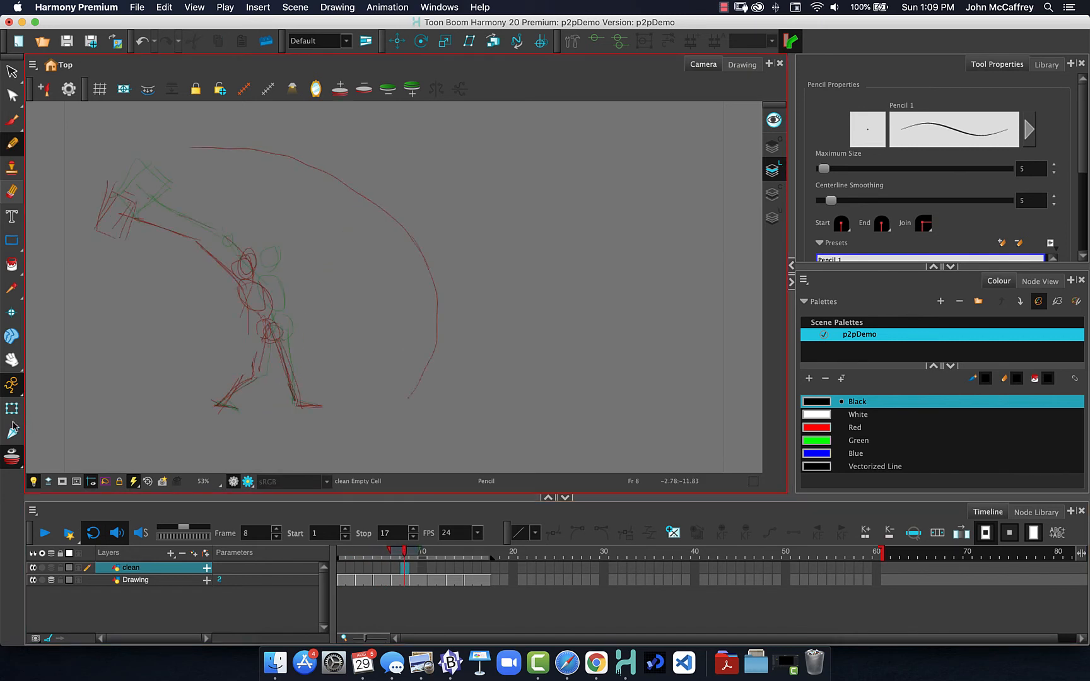
click(11, 458)
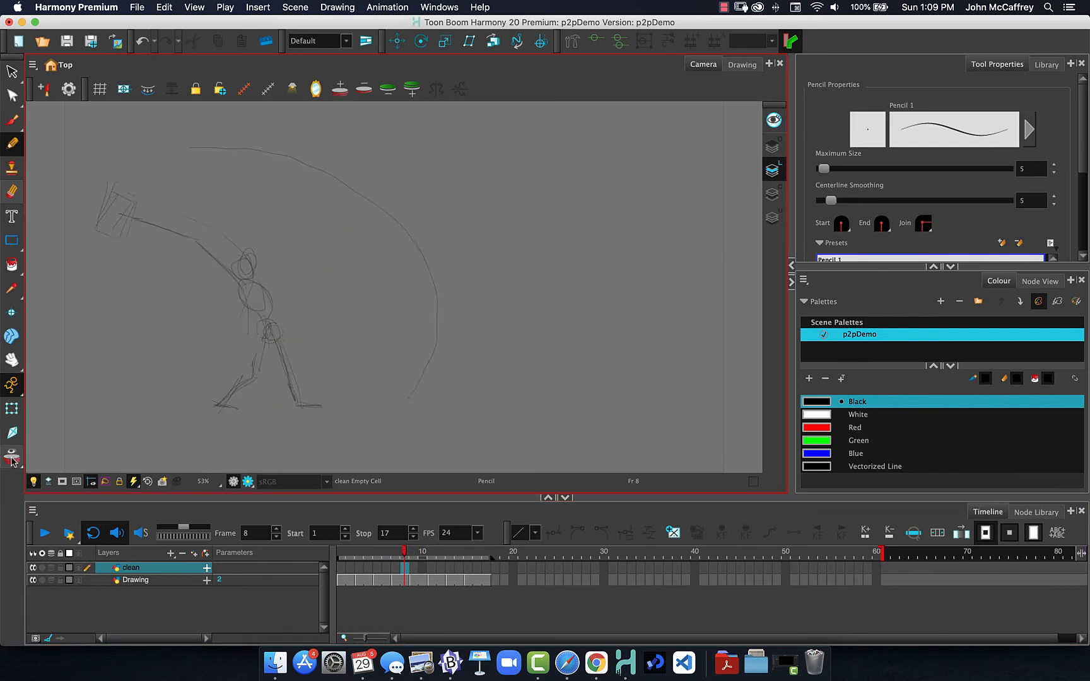
click(346, 554)
mouse_move(346, 553)
mouse_down()
mouse_move(425, 552)
mouse_move(318, 551)
mouse_up()
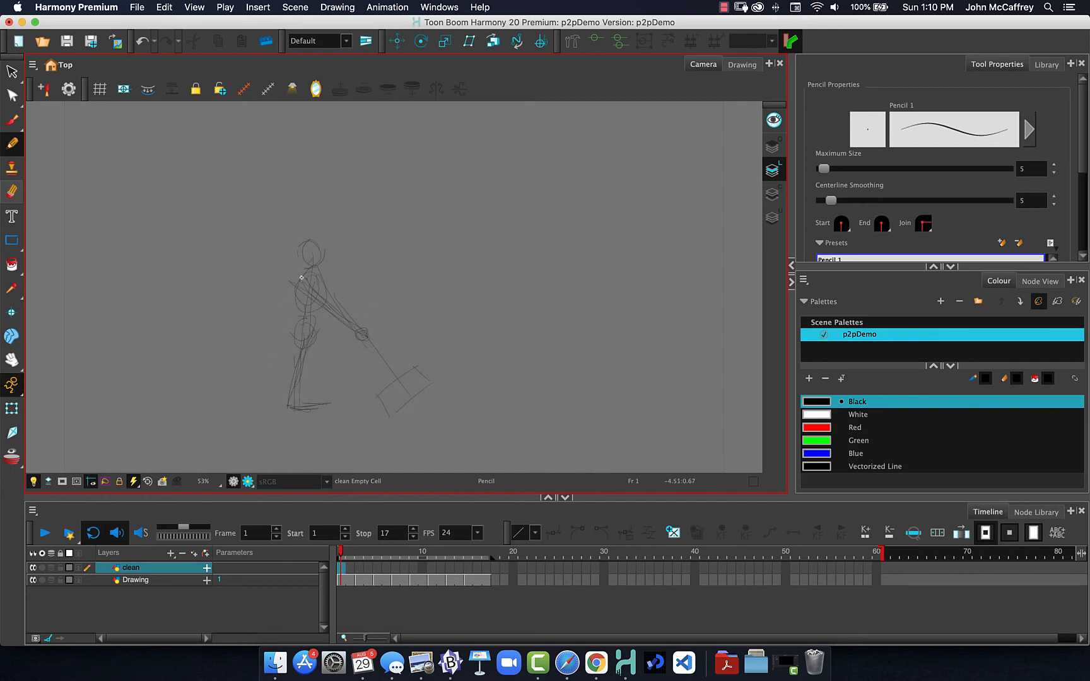
Step: Trace the figure's back, torso, near leg and foot over the rough pose on frame 1 of the clean layer
drag(302, 278, 297, 309)
scroll(294, 318, up, 3)
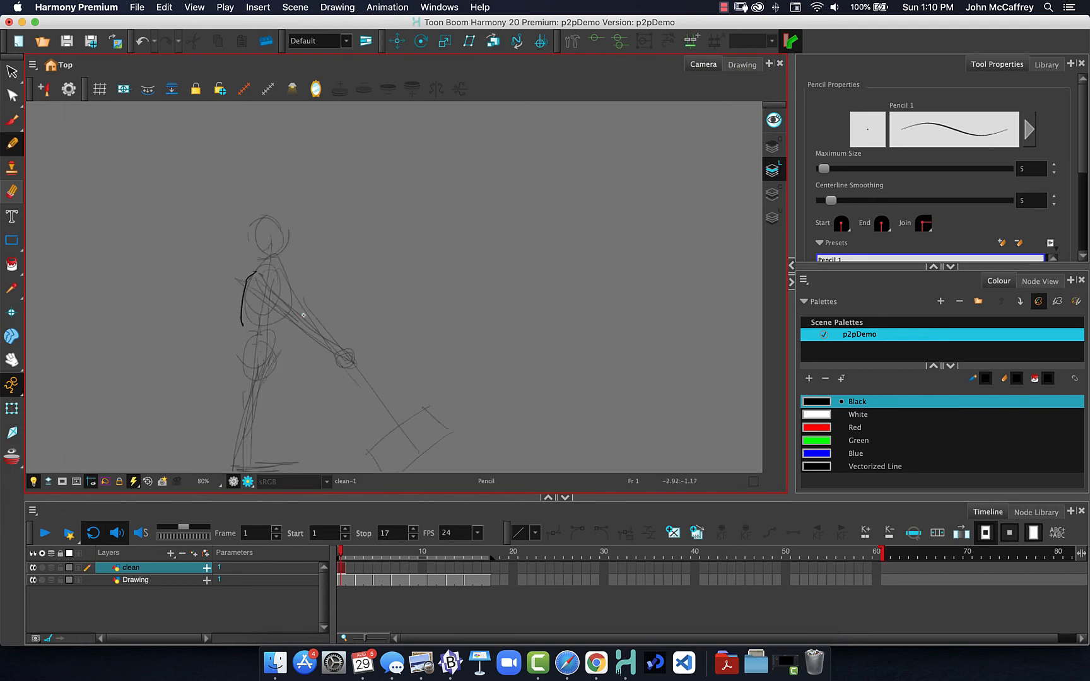
key(space)
mouse_move(311, 304)
mouse_down()
mouse_move(329, 243)
mouse_move(431, 238)
mouse_move(380, 197)
mouse_move(368, 232)
mouse_up()
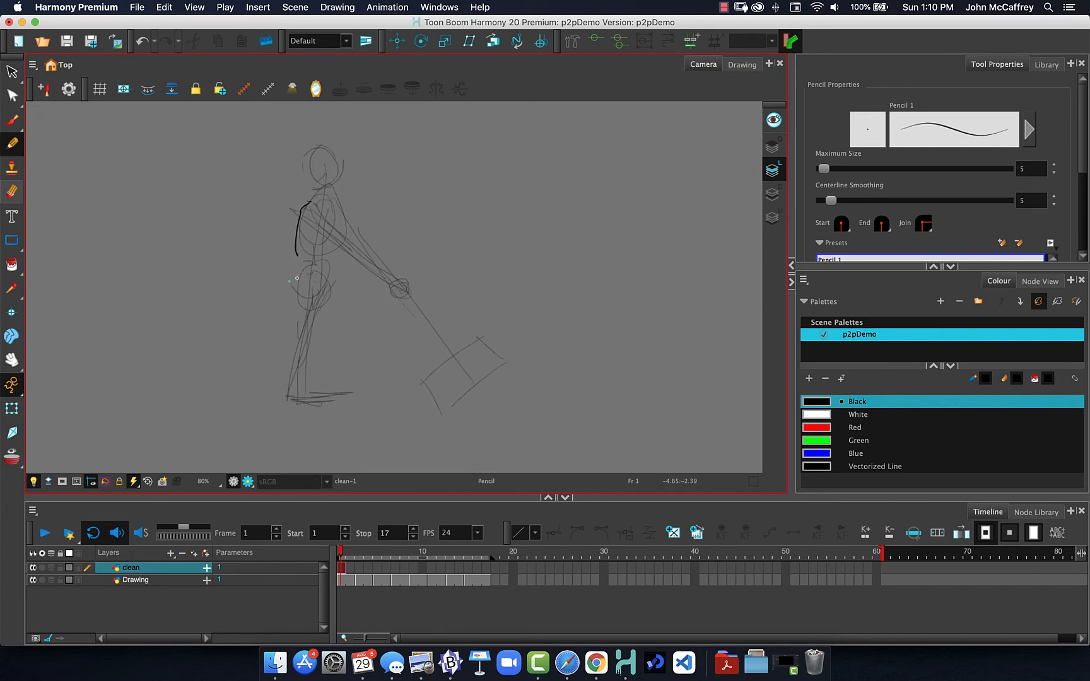
mouse_move(296, 244)
mouse_down()
mouse_move(297, 290)
mouse_move(329, 291)
mouse_move(309, 338)
mouse_move(300, 319)
mouse_move(287, 387)
mouse_up()
mouse_move(312, 343)
mouse_down()
mouse_move(297, 390)
mouse_move(280, 401)
mouse_move(335, 396)
mouse_move(319, 406)
mouse_up()
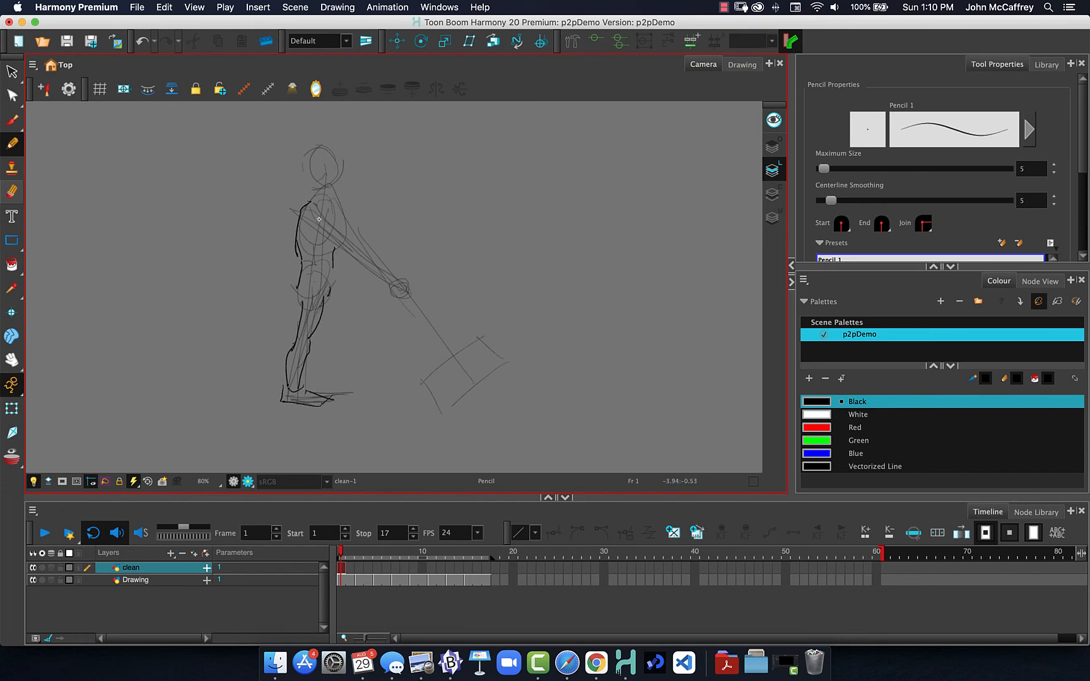
Step: Trace the arms, hands, head and far leg over the rough standing pose
mouse_move(319, 212)
mouse_down()
mouse_move(337, 255)
mouse_move(372, 276)
mouse_move(352, 250)
mouse_move(383, 276)
mouse_move(352, 245)
mouse_up()
mouse_move(399, 280)
mouse_down()
mouse_move(386, 277)
mouse_move(404, 291)
mouse_move(389, 299)
mouse_move(401, 288)
mouse_move(346, 208)
mouse_move(318, 200)
mouse_move(337, 207)
mouse_move(357, 177)
mouse_move(337, 208)
mouse_move(321, 183)
mouse_move(324, 157)
mouse_move(348, 152)
mouse_move(354, 177)
mouse_move(348, 156)
mouse_move(328, 168)
mouse_up()
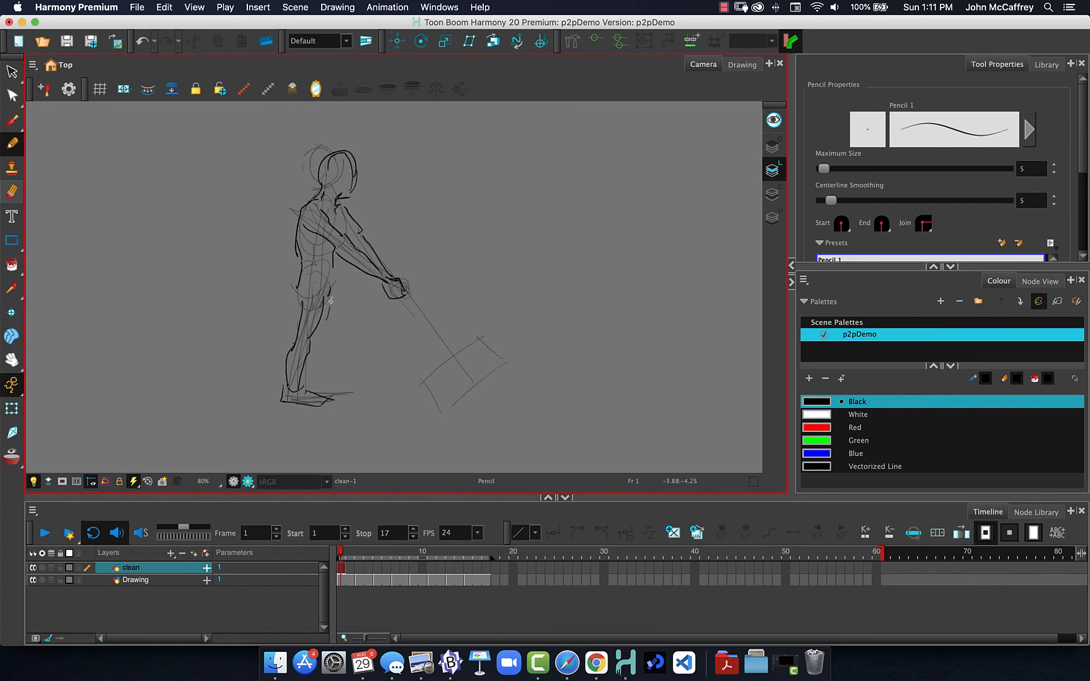
mouse_move(336, 286)
mouse_down()
mouse_move(308, 383)
mouse_move(335, 387)
mouse_move(317, 392)
mouse_up()
Step: Trace the hammer's handle and rectangular head over the rough sketch
drag(401, 297, 445, 363)
drag(387, 288, 428, 341)
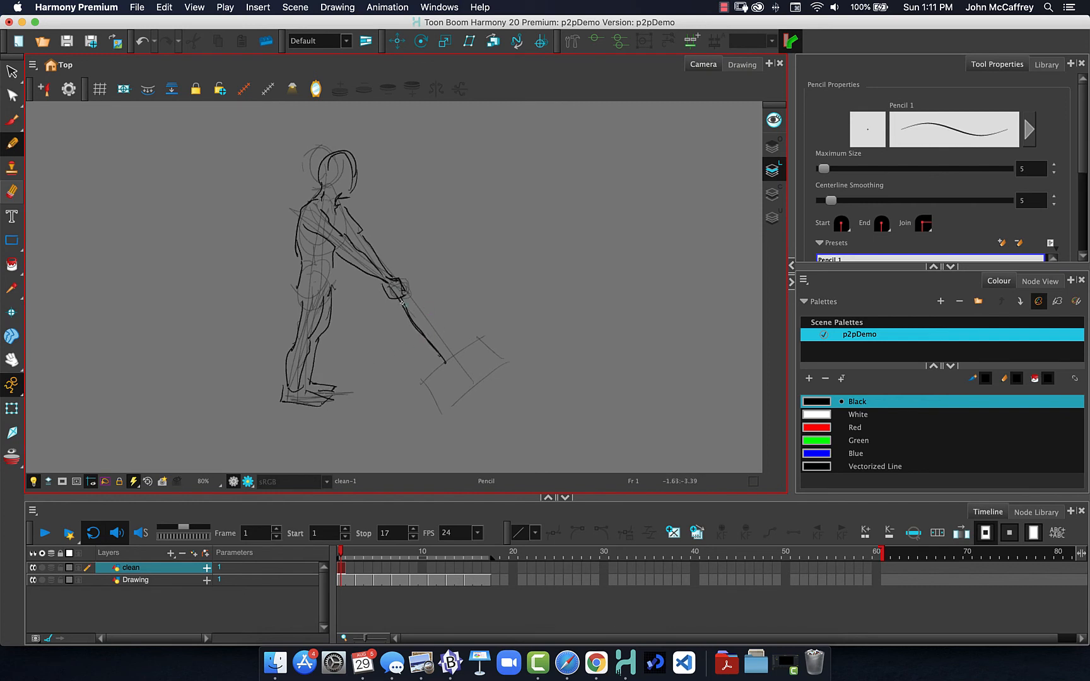
mouse_move(406, 297)
mouse_down()
mouse_move(452, 355)
mouse_move(416, 377)
mouse_move(440, 403)
mouse_up()
drag(493, 371, 440, 409)
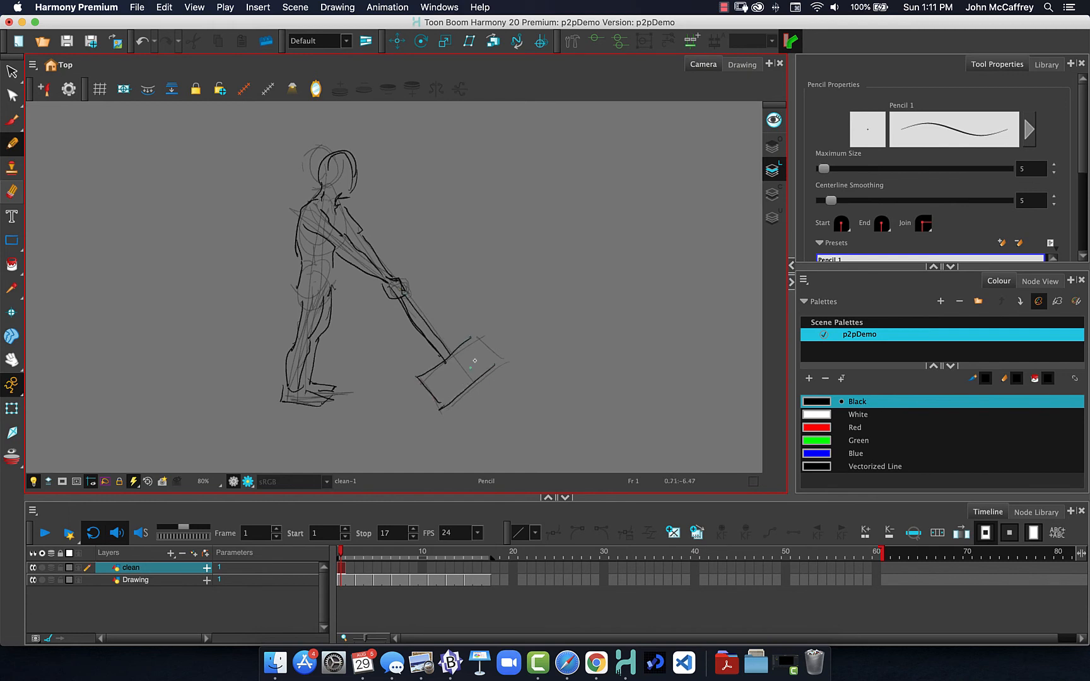
drag(476, 336, 500, 371)
Step: Erase the figure's head outline and redraw it over the rough circle with a profile face, ear and spiky hair
click(12, 191)
mouse_move(317, 162)
mouse_down()
mouse_move(347, 184)
mouse_move(318, 170)
mouse_move(353, 156)
mouse_move(356, 180)
mouse_up()
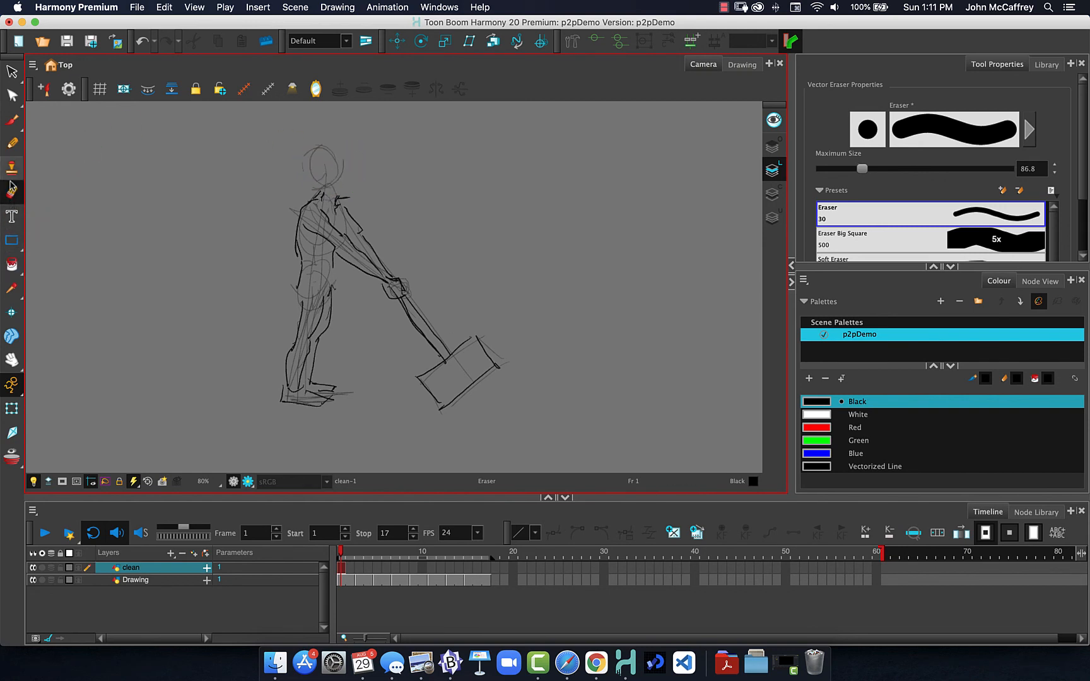
click(18, 144)
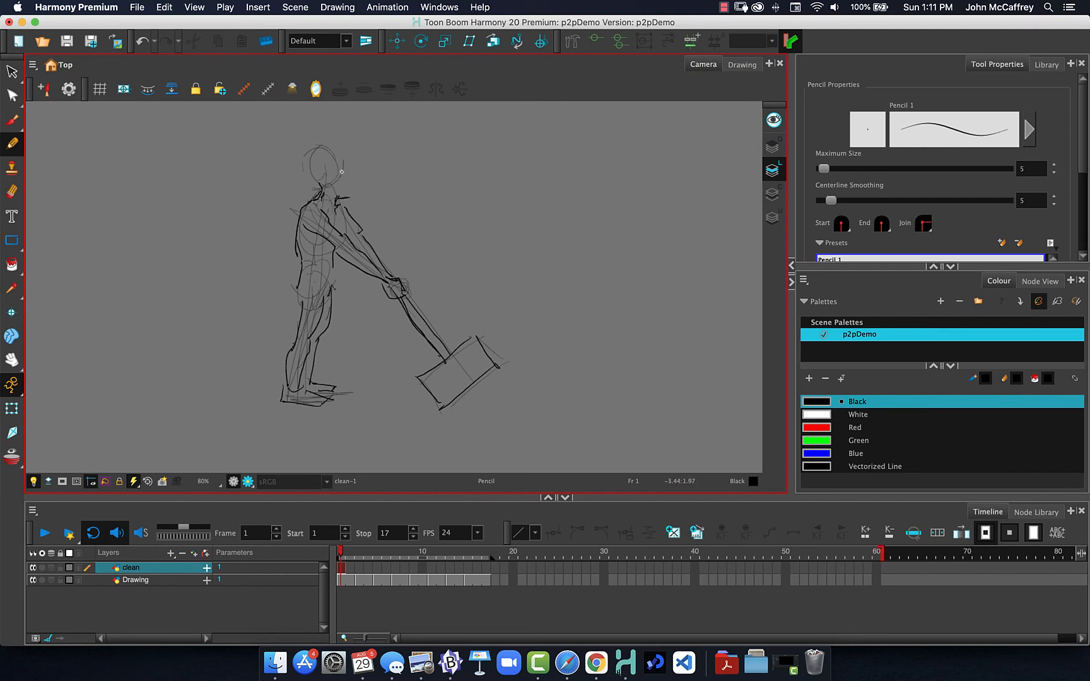
mouse_move(348, 183)
mouse_down()
mouse_move(347, 202)
mouse_move(350, 185)
mouse_move(335, 179)
mouse_move(343, 156)
mouse_move(329, 154)
mouse_move(314, 158)
mouse_move(314, 182)
mouse_move(324, 189)
mouse_move(341, 150)
mouse_move(333, 149)
mouse_move(310, 151)
mouse_move(311, 181)
mouse_up()
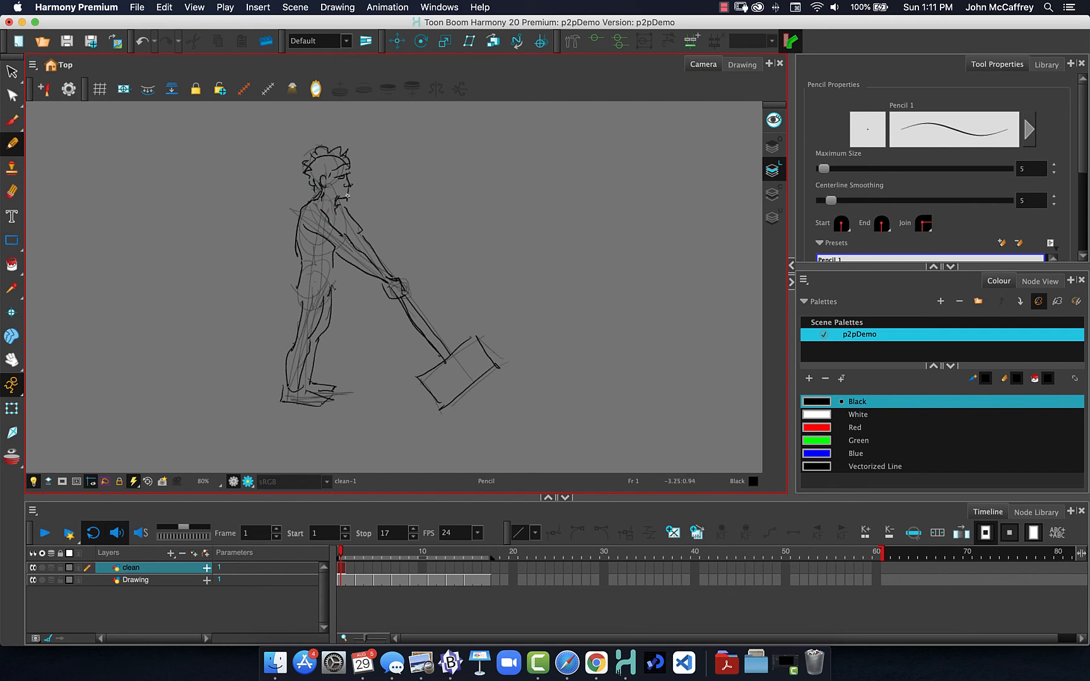
Step: Finish the jaw and draw the figure's sleeveless shirt and knee-length shorts
mouse_move(349, 192)
mouse_down()
mouse_move(344, 239)
mouse_move(341, 216)
mouse_move(341, 231)
mouse_move(292, 272)
mouse_up()
mouse_move(339, 266)
mouse_down()
mouse_move(333, 298)
mouse_move(305, 302)
mouse_up()
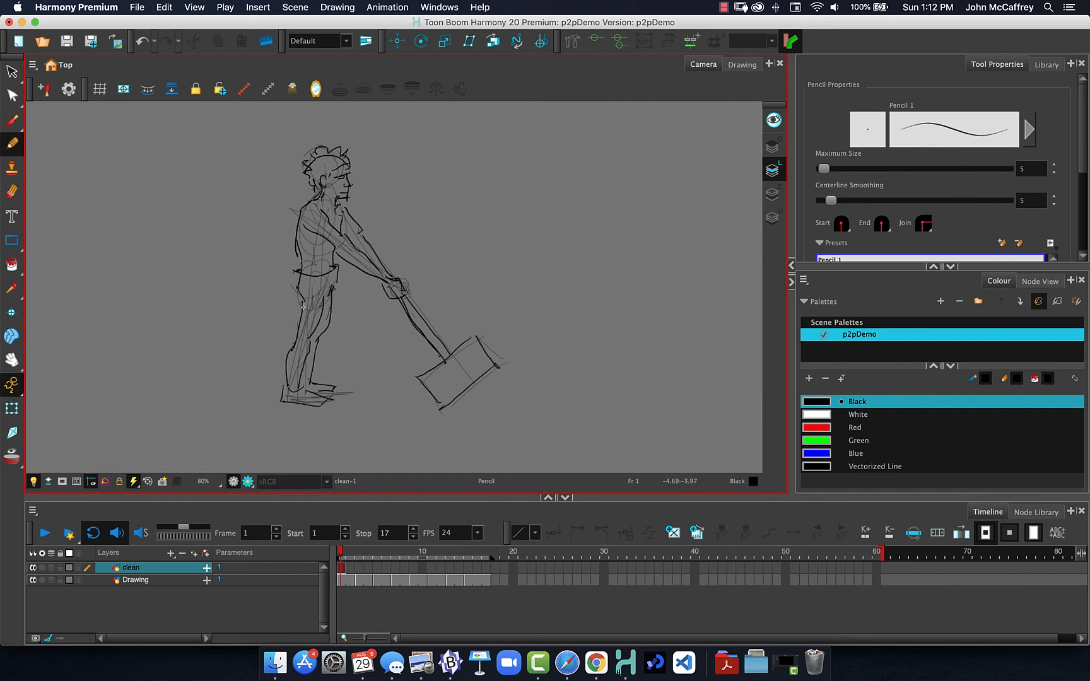
mouse_move(303, 291)
mouse_down()
mouse_move(318, 329)
mouse_move(299, 332)
mouse_move(301, 291)
mouse_move(294, 330)
mouse_move(329, 299)
mouse_move(318, 329)
mouse_move(332, 296)
mouse_move(335, 323)
mouse_move(320, 324)
mouse_move(342, 278)
mouse_move(327, 301)
mouse_up()
mouse_move(317, 206)
mouse_down()
mouse_move(301, 242)
mouse_move(319, 244)
mouse_move(325, 209)
mouse_move(334, 222)
mouse_move(338, 210)
mouse_move(337, 267)
mouse_up()
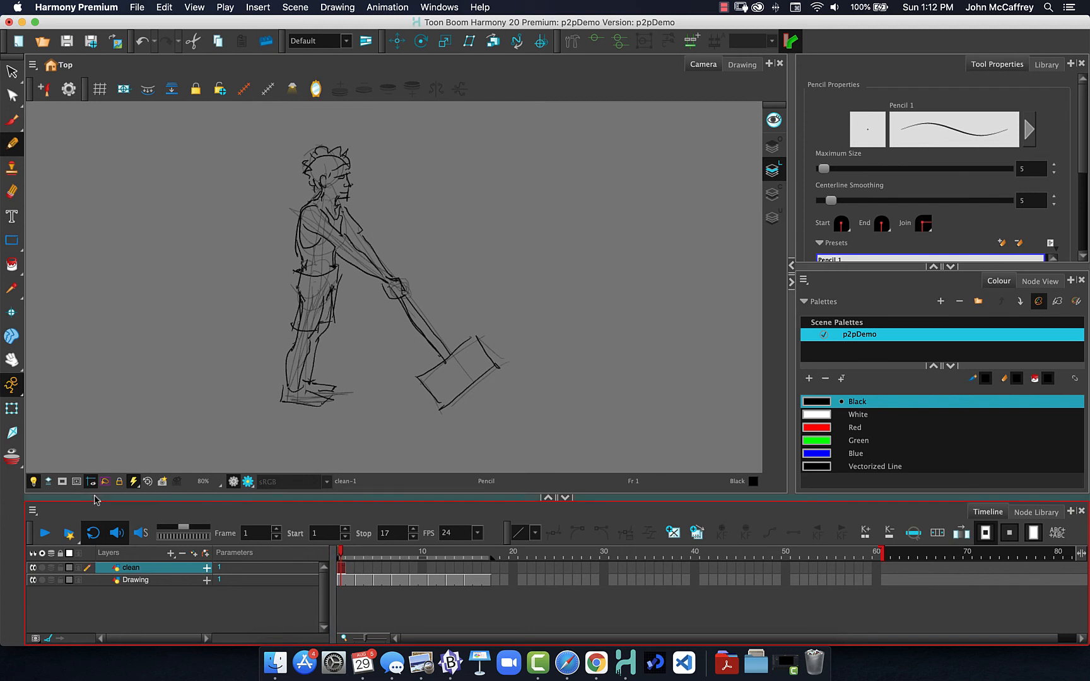
Step: Extend the exposure of the cleaned-up standing pose on the clean layer through frame 2
click(33, 484)
click(33, 484)
drag(348, 555, 349, 555)
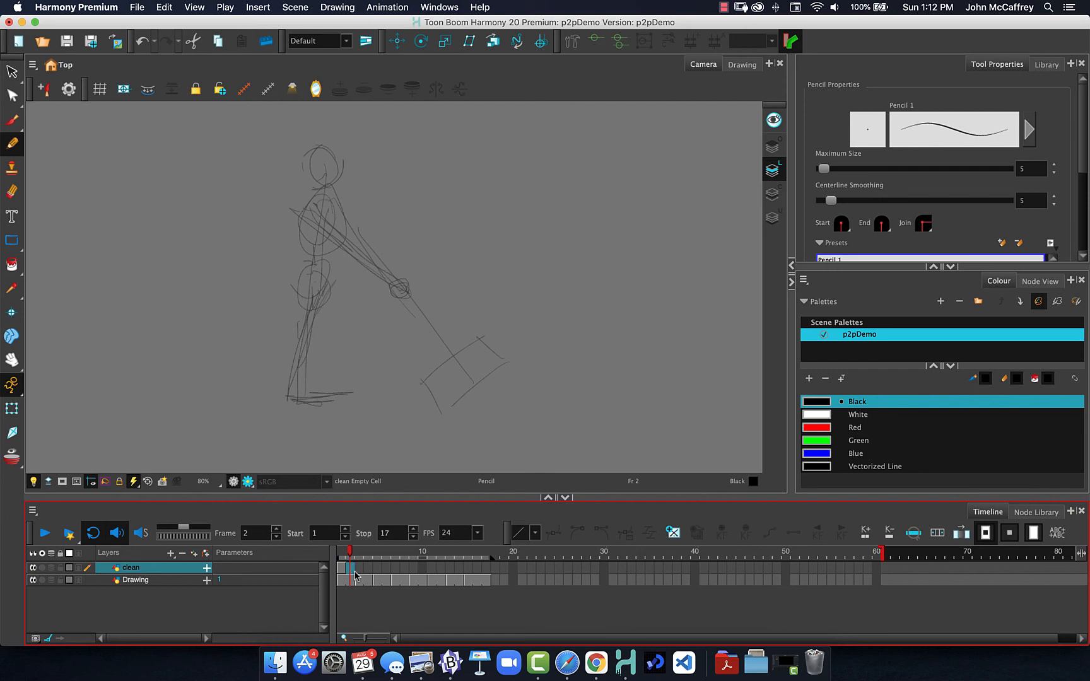
key(F5)
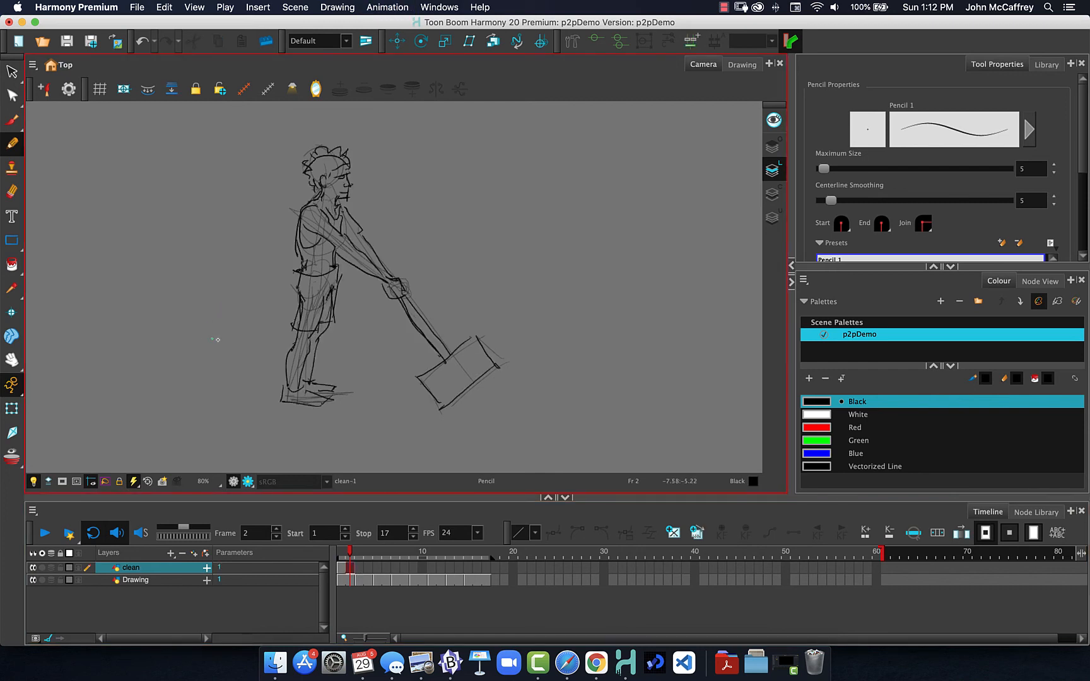
Step: Turn on the onion skin at frame 3 of the clean layer and trace the arms, hands and torso over the rough stepping pose
click(357, 554)
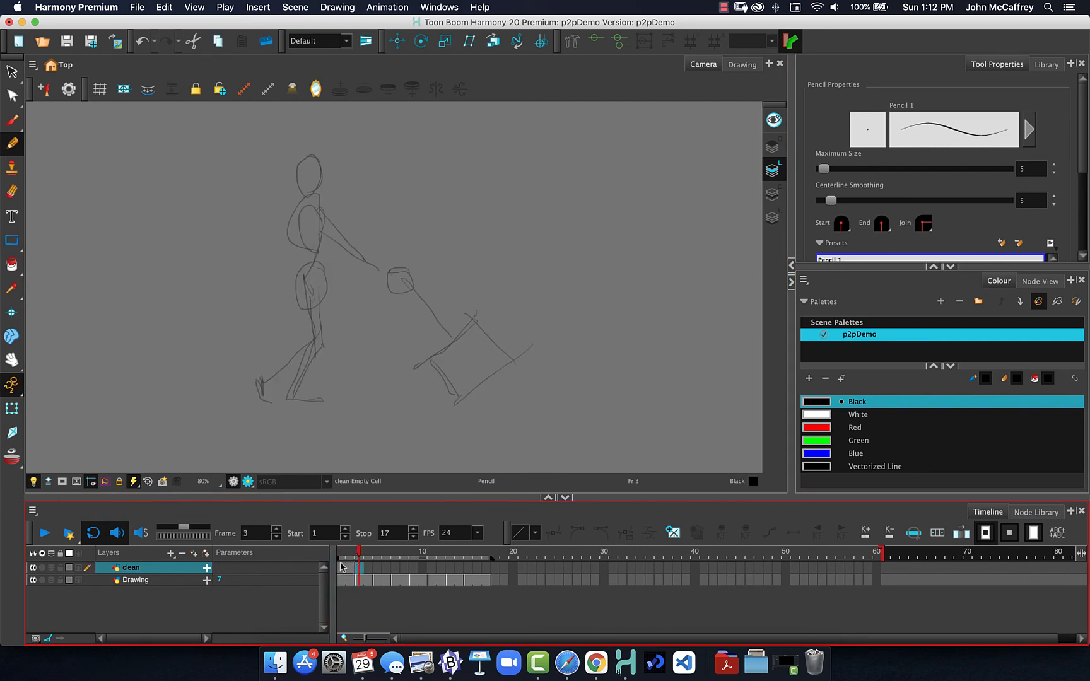
click(9, 459)
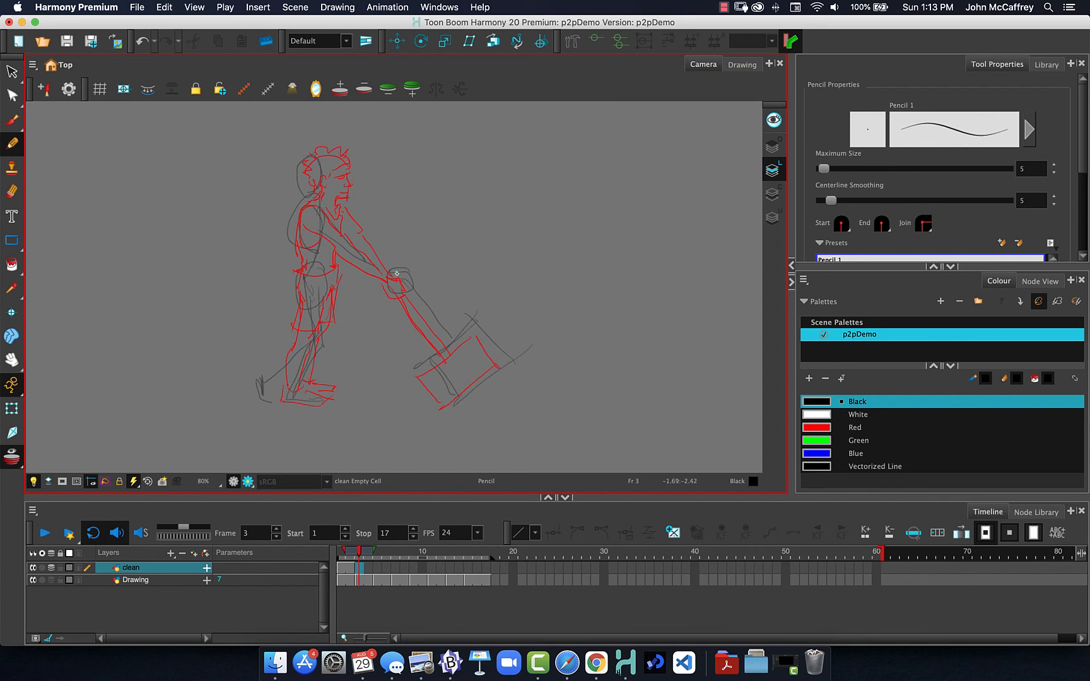
mouse_move(395, 273)
mouse_down()
mouse_move(410, 293)
mouse_move(386, 289)
mouse_move(358, 255)
mouse_move(328, 243)
mouse_move(389, 278)
mouse_move(344, 216)
mouse_up()
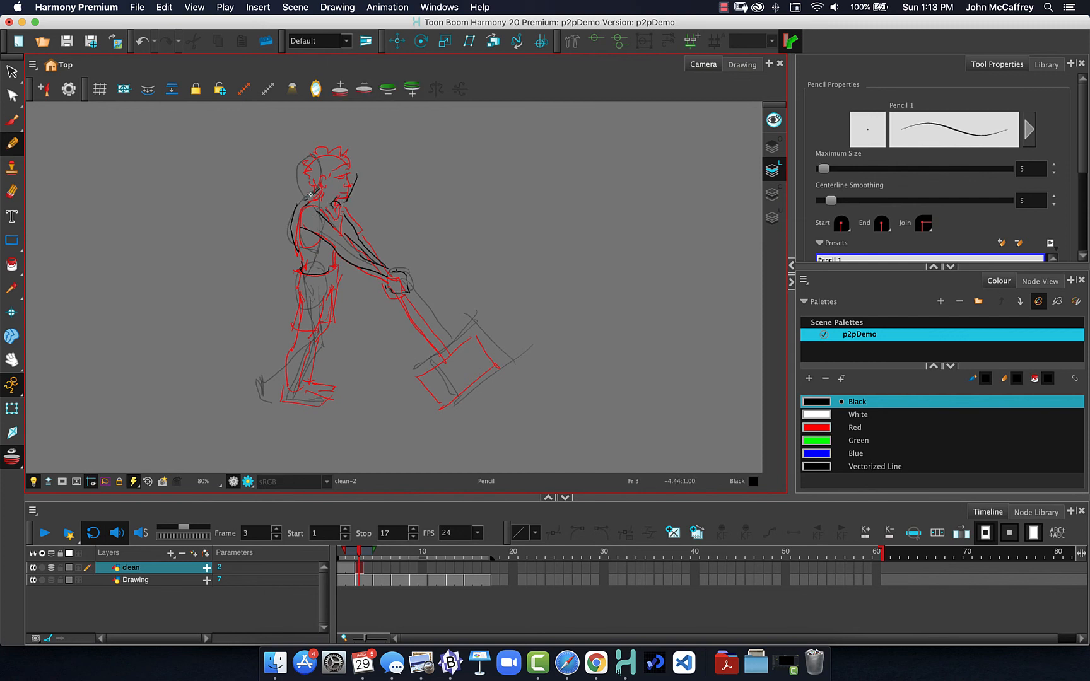
Step: Draw the profile face, ear and spiky hair for the figure in frame 3, using the previous pose as reference
mouse_move(360, 555)
mouse_down()
mouse_move(342, 554)
mouse_move(376, 550)
mouse_move(360, 550)
mouse_up()
drag(350, 201, 351, 180)
drag(328, 155, 314, 186)
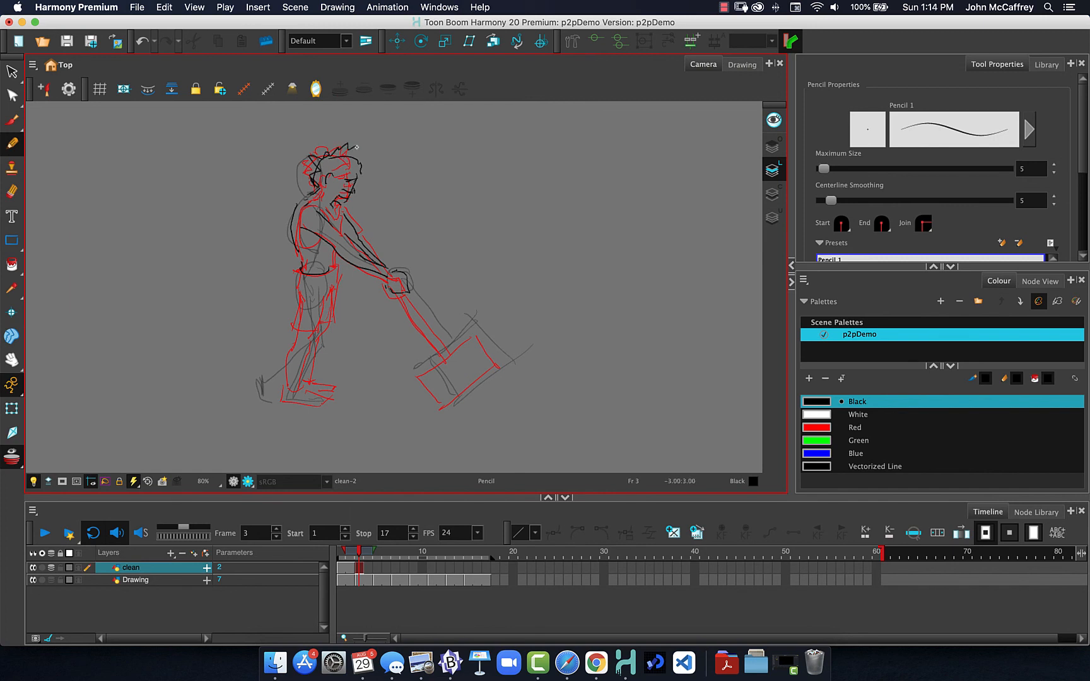
drag(313, 165, 312, 168)
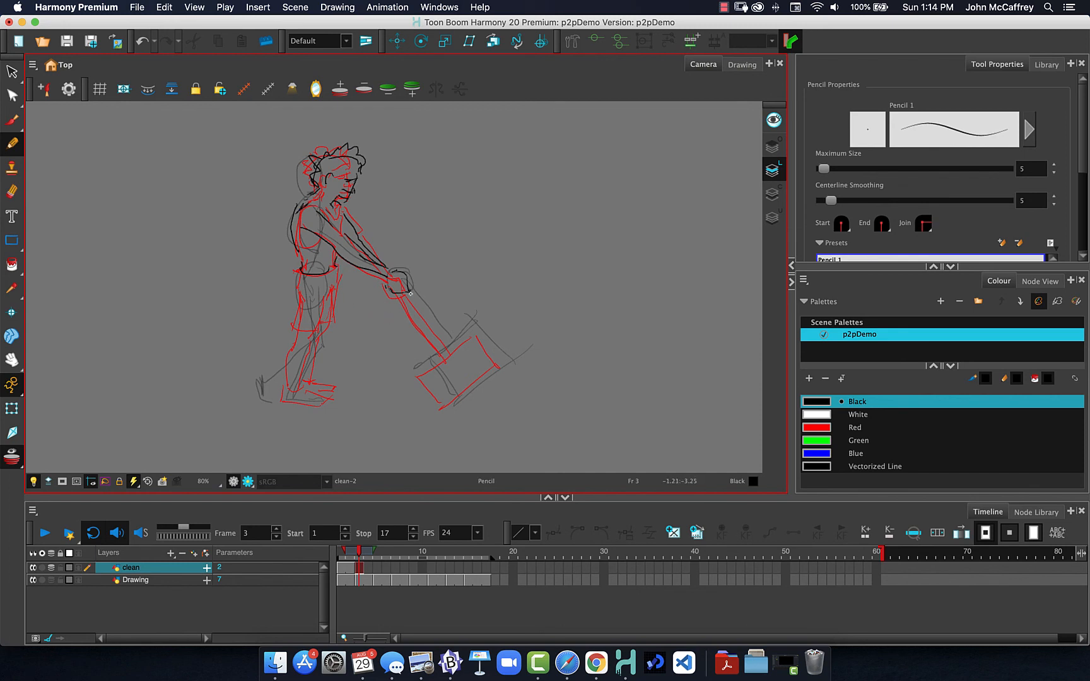
Step: Trace the hammer's handle and head, the shorts and both stepping legs over the frame 3 rough
drag(395, 293, 450, 347)
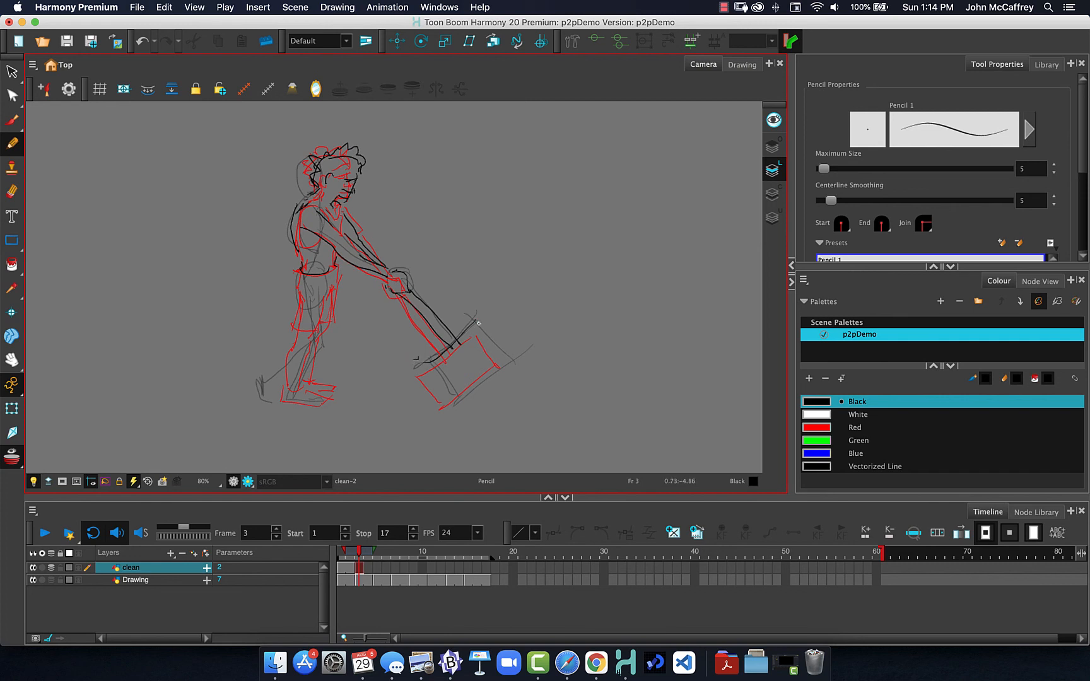
drag(505, 360, 459, 390)
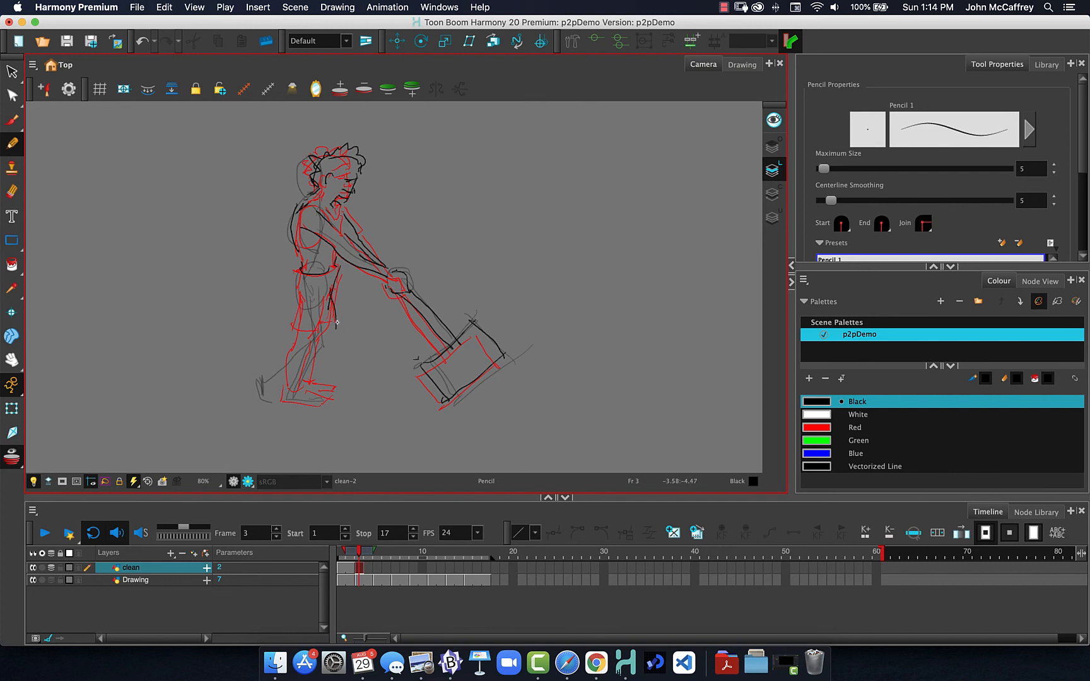
drag(336, 322, 309, 328)
mouse_move(268, 384)
mouse_down()
mouse_move(272, 398)
mouse_move(309, 359)
mouse_move(316, 394)
mouse_up()
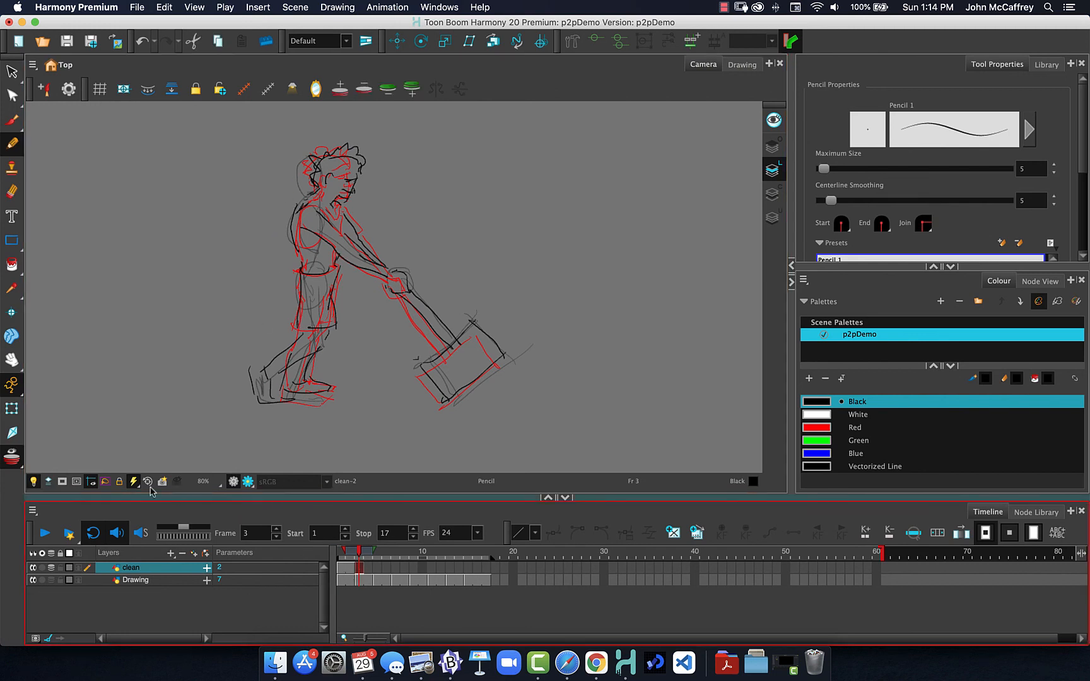
Step: Hide the rough Drawing layer, turn off the onion skin and compare the clean poses on frames 2 and 3
click(33, 580)
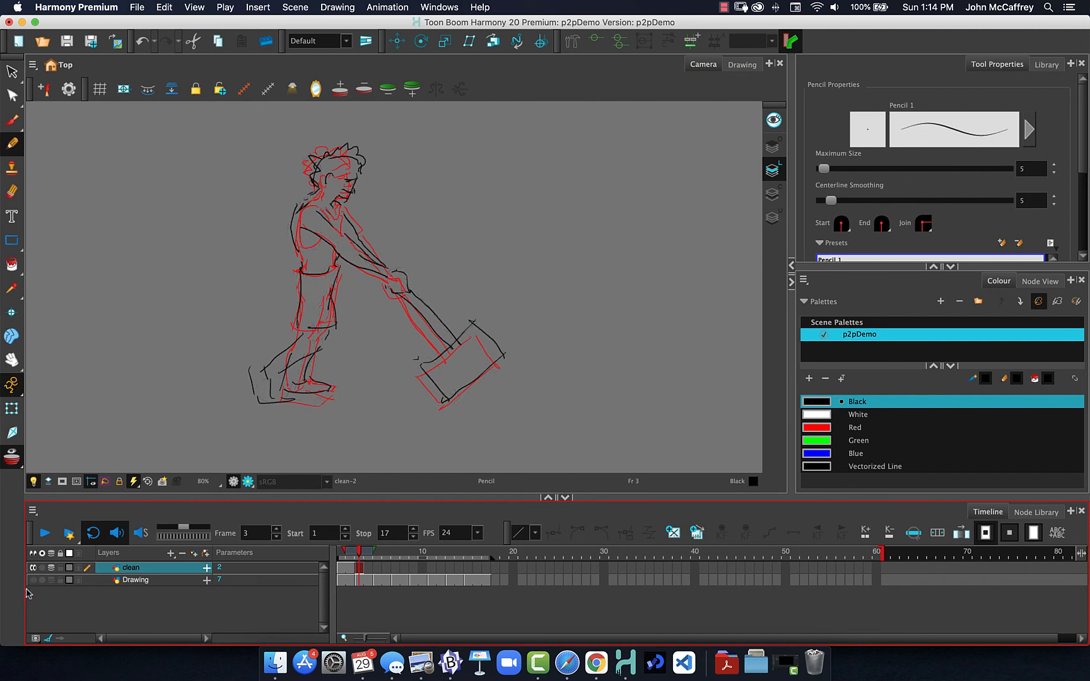
click(13, 463)
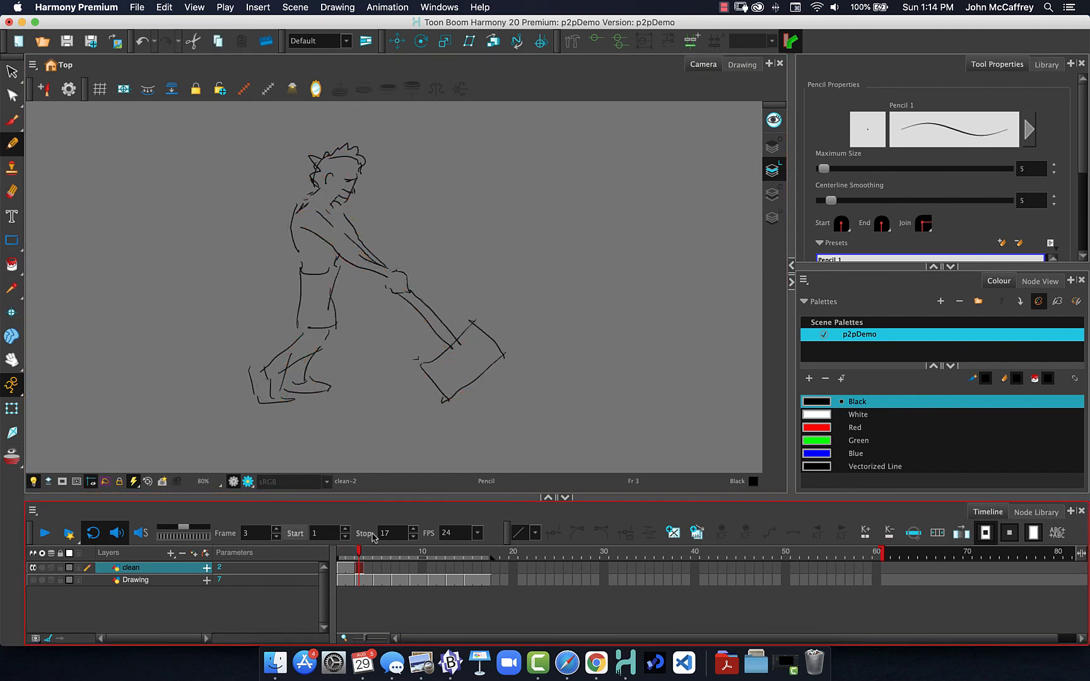
drag(357, 555, 352, 556)
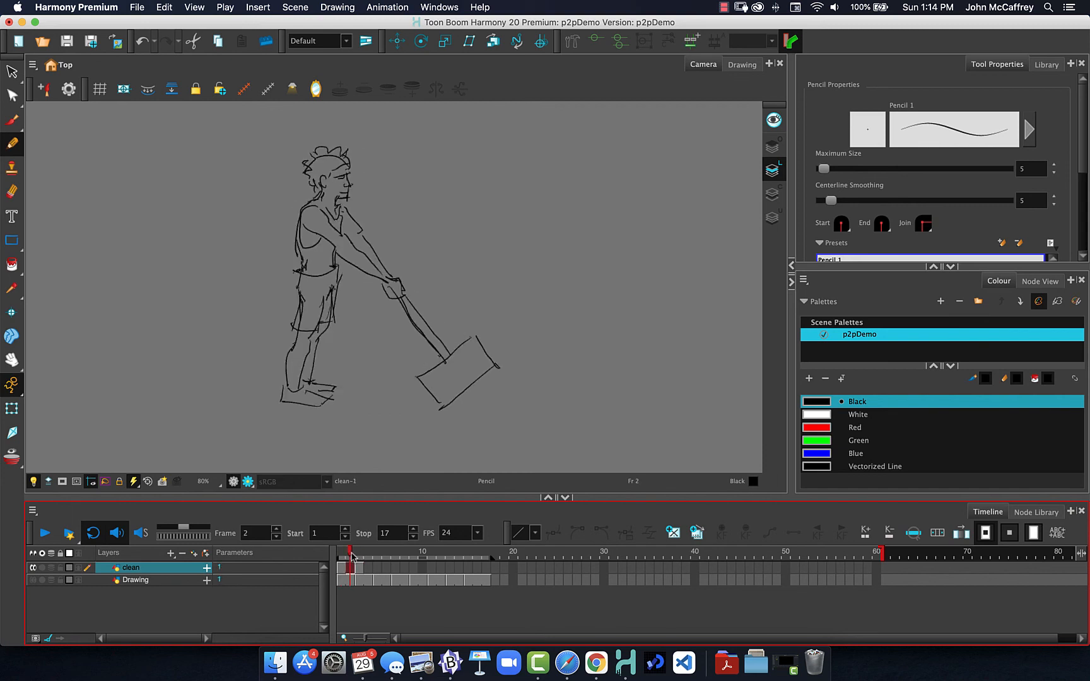
click(360, 568)
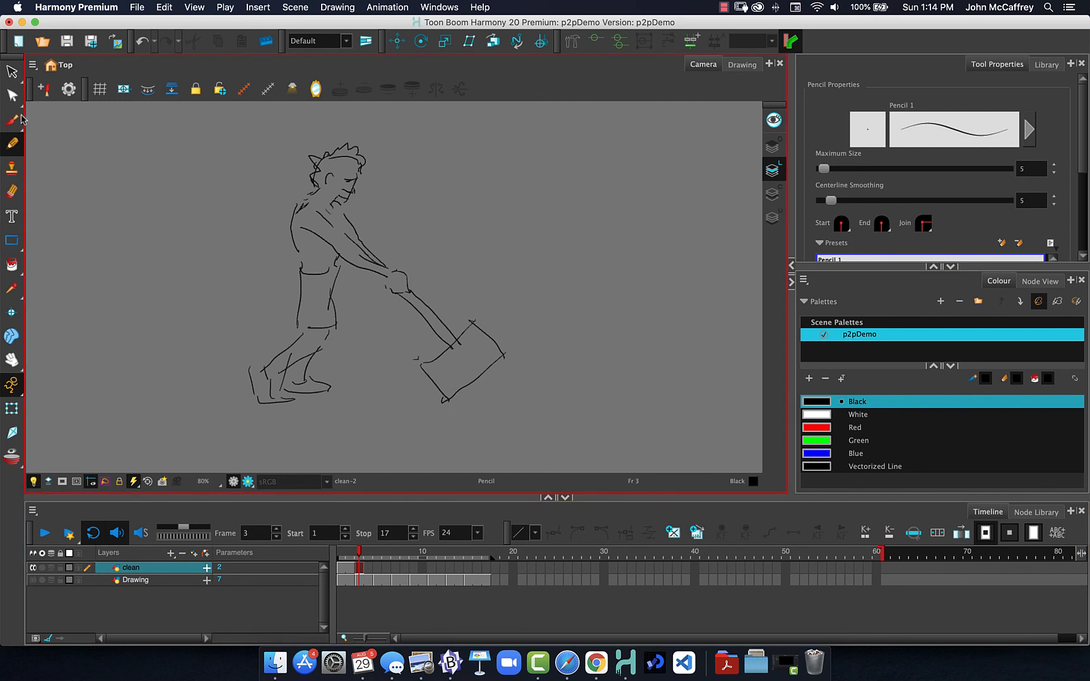
Step: Select the entire traced figure and hammer on frame 3 of the clean layer and delete them
click(13, 72)
click(273, 197)
click(12, 71)
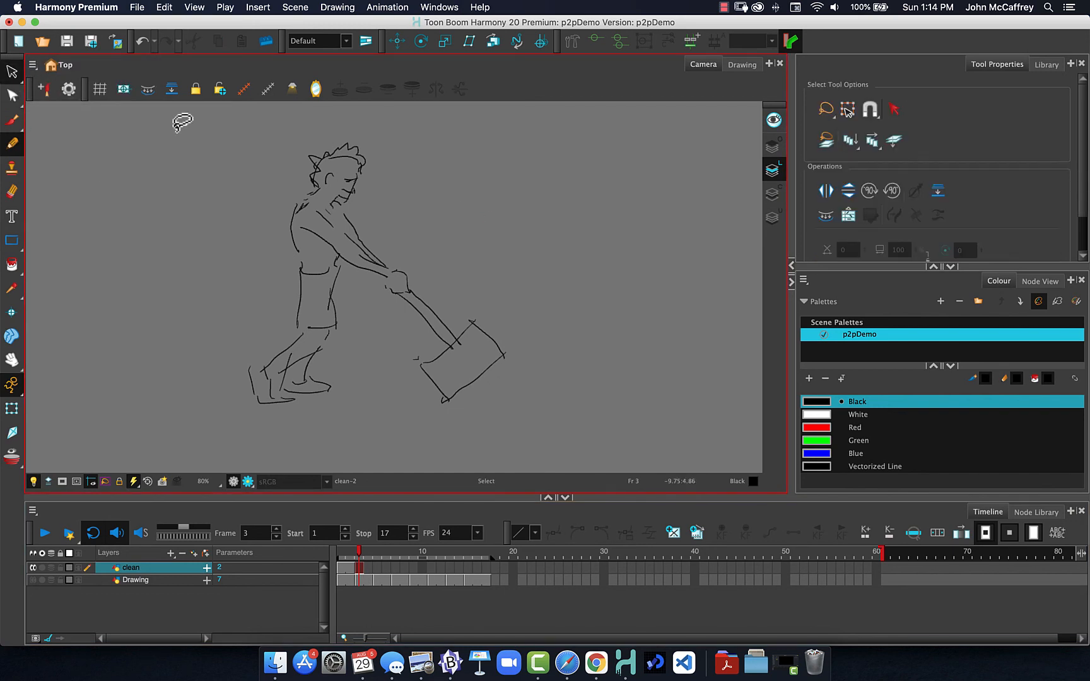
mouse_move(282, 139)
mouse_down()
mouse_move(328, 418)
mouse_move(528, 360)
mouse_move(255, 140)
mouse_up()
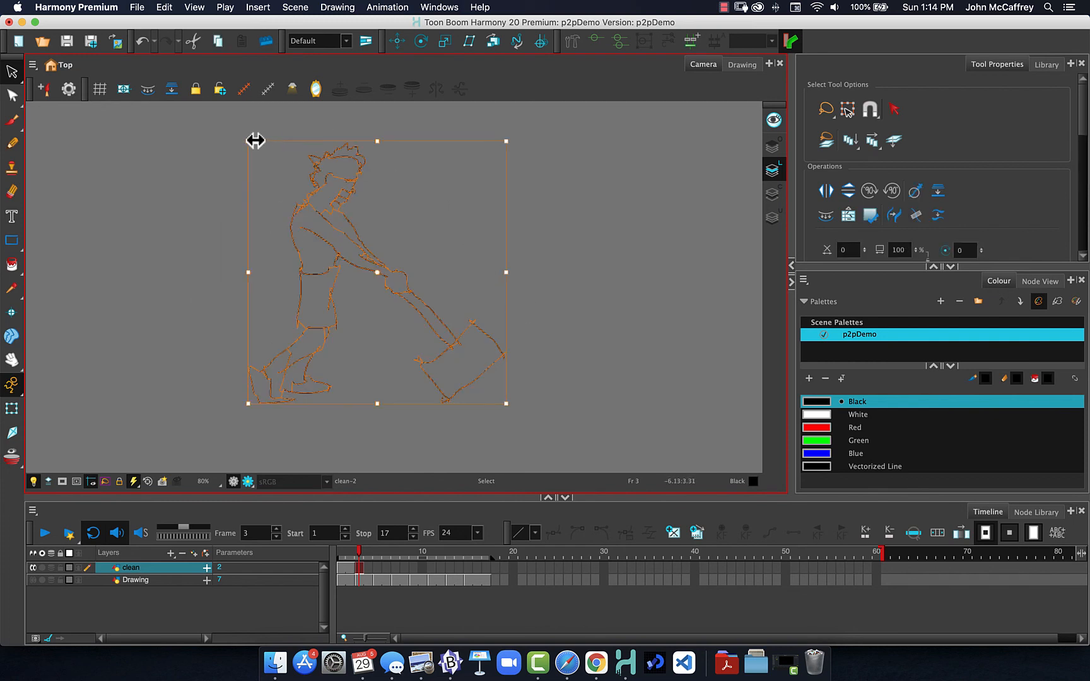
key(Delete)
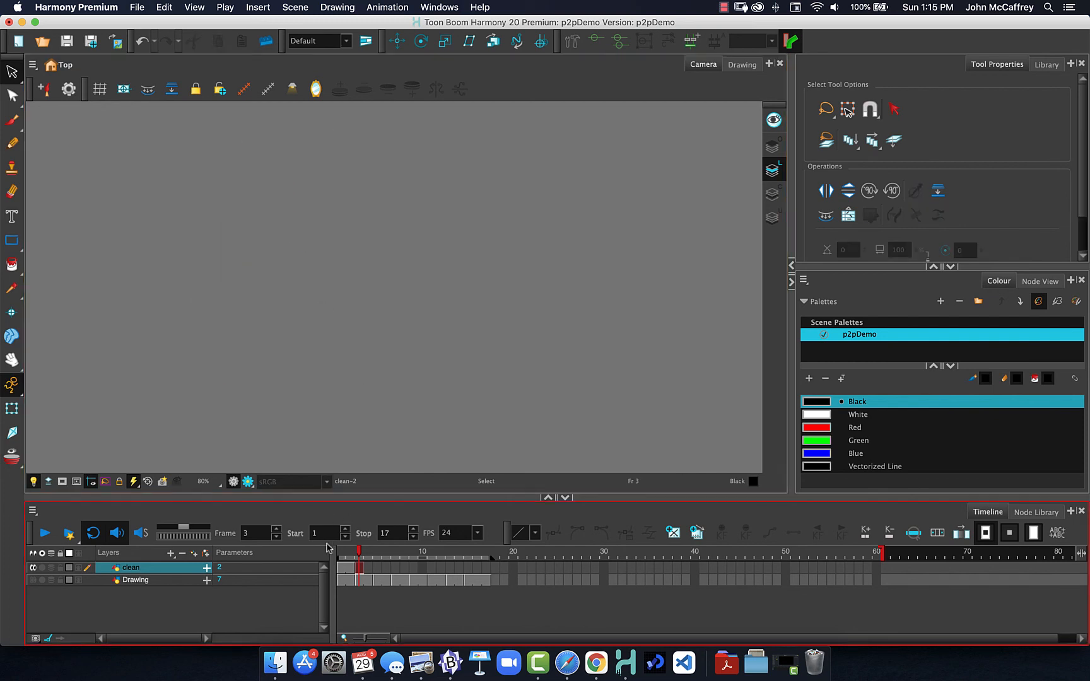
Step: Copy the clean standing pose from frame 2, paste it into frame 3 and show the rough Drawing layer again
click(351, 571)
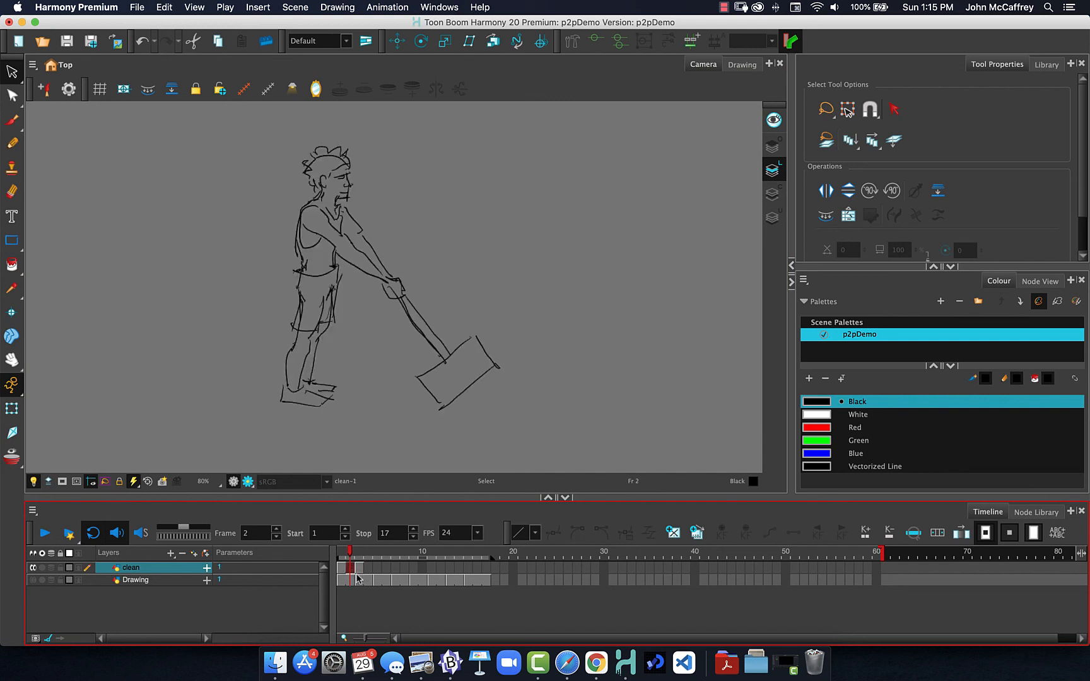
click(358, 567)
click(351, 570)
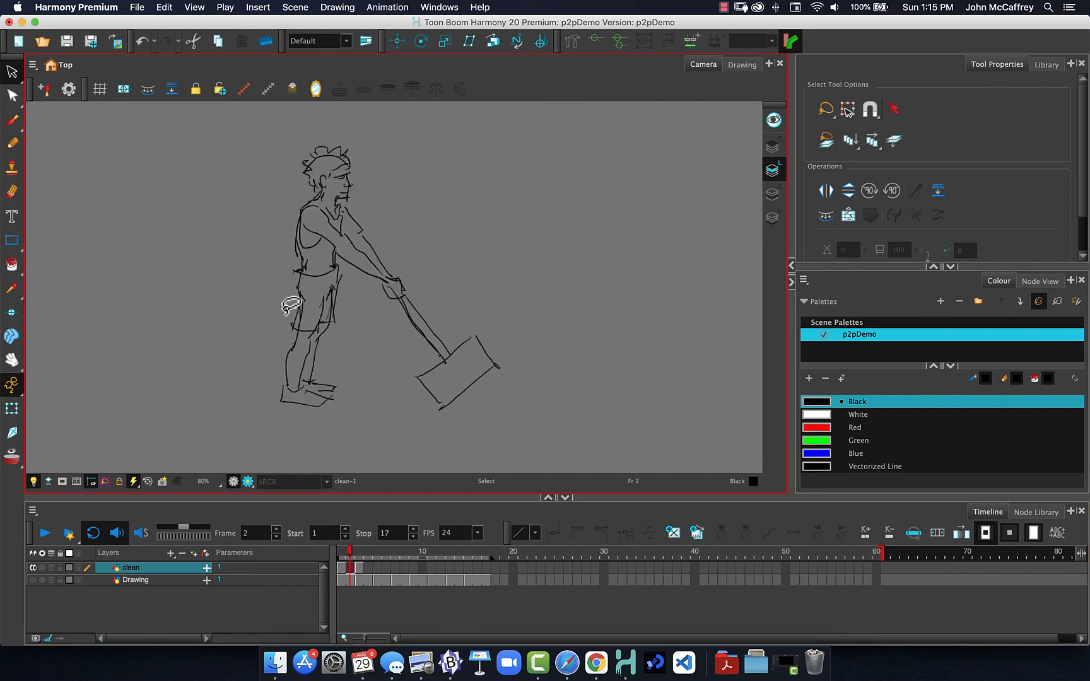
mouse_move(278, 153)
mouse_down()
mouse_move(323, 448)
mouse_move(557, 272)
mouse_move(284, 152)
mouse_up()
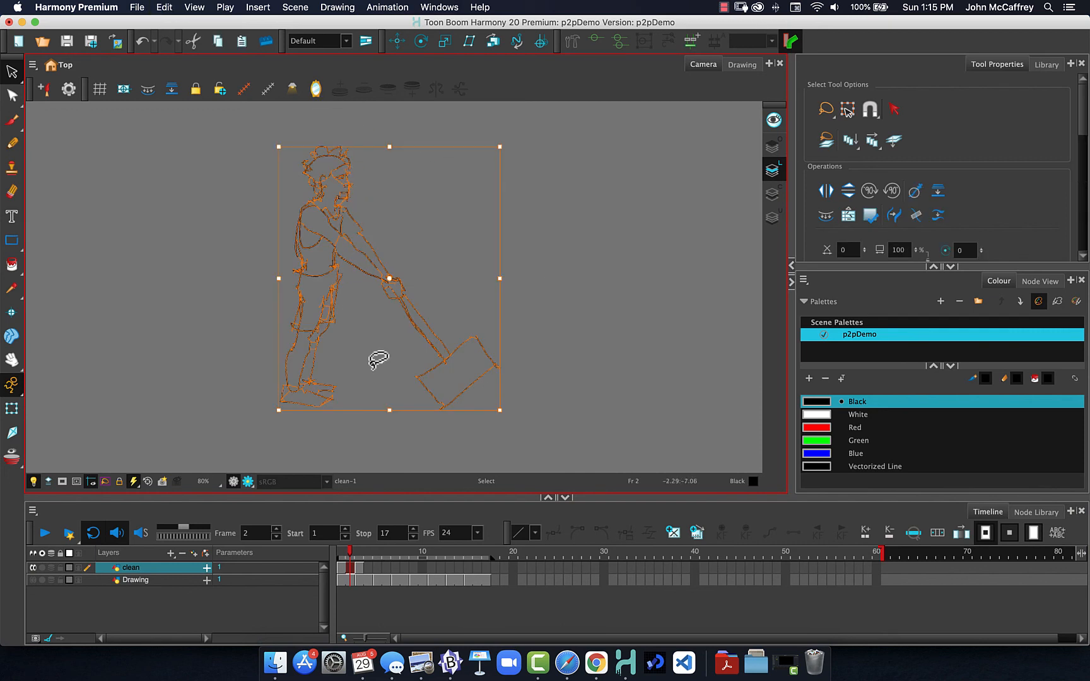
click(360, 568)
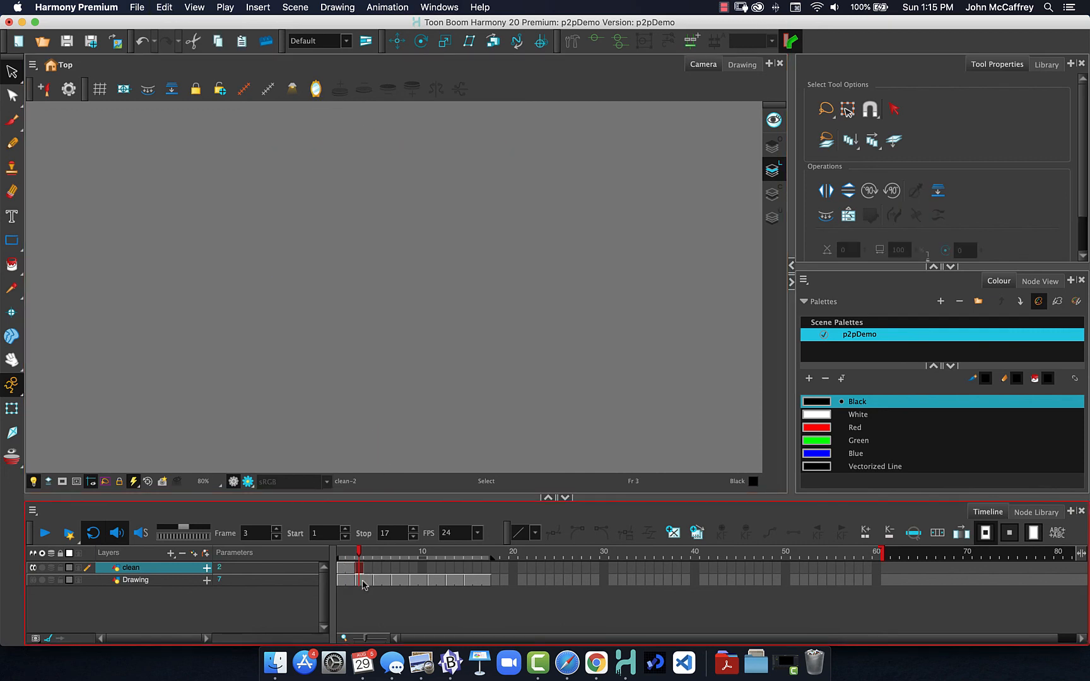
key(super+v)
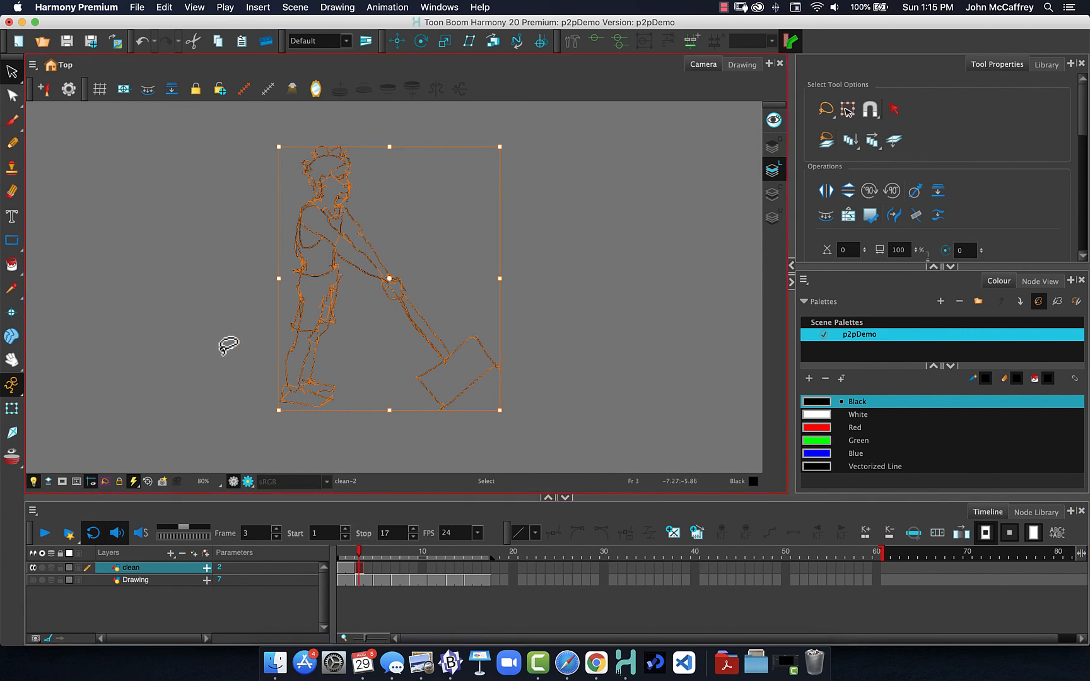
click(33, 580)
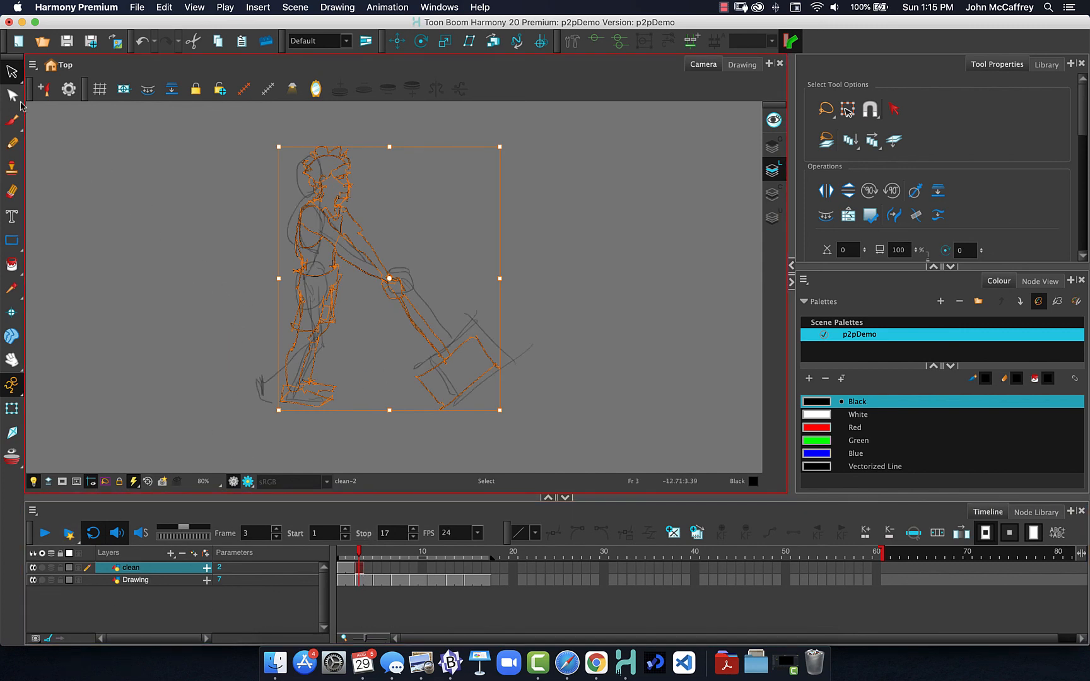
click(275, 216)
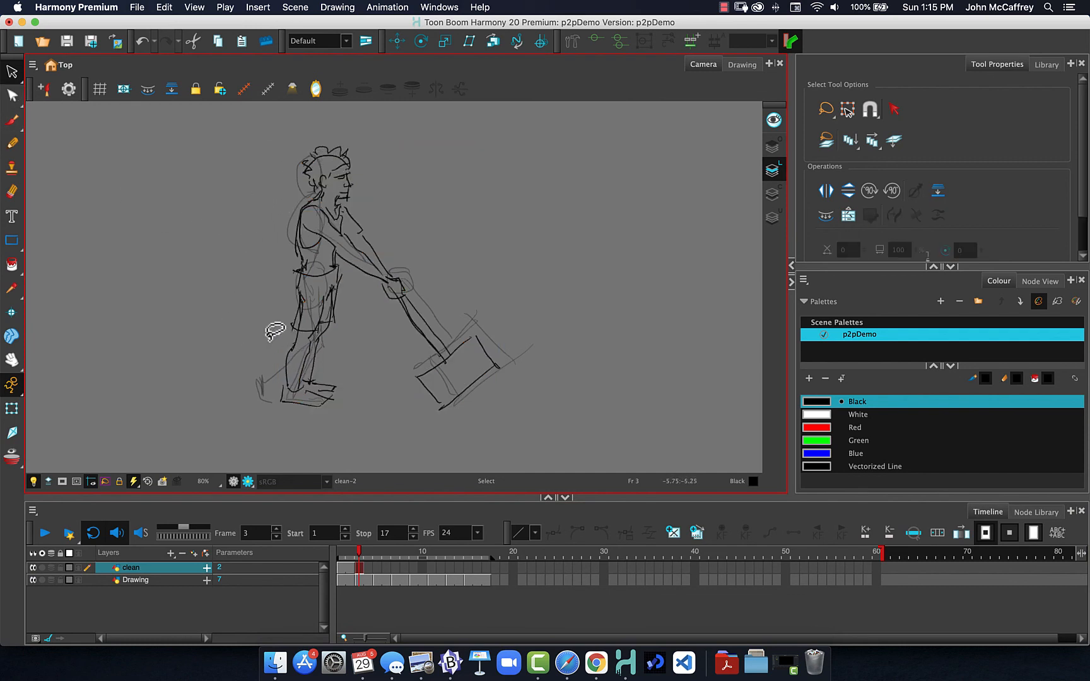
mouse_move(304, 420)
mouse_down()
mouse_move(288, 401)
mouse_move(280, 385)
mouse_move(303, 361)
mouse_move(286, 354)
mouse_move(297, 323)
mouse_up()
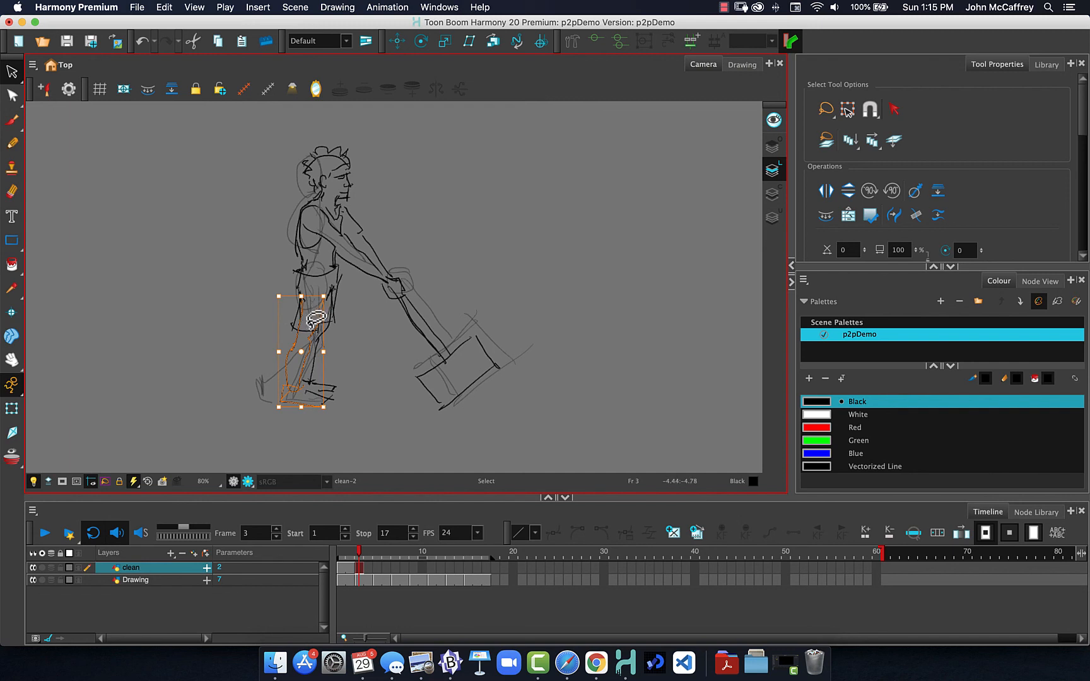
mouse_move(316, 320)
mouse_down()
mouse_move(315, 337)
mouse_move(282, 331)
mouse_move(295, 293)
mouse_move(298, 305)
mouse_up()
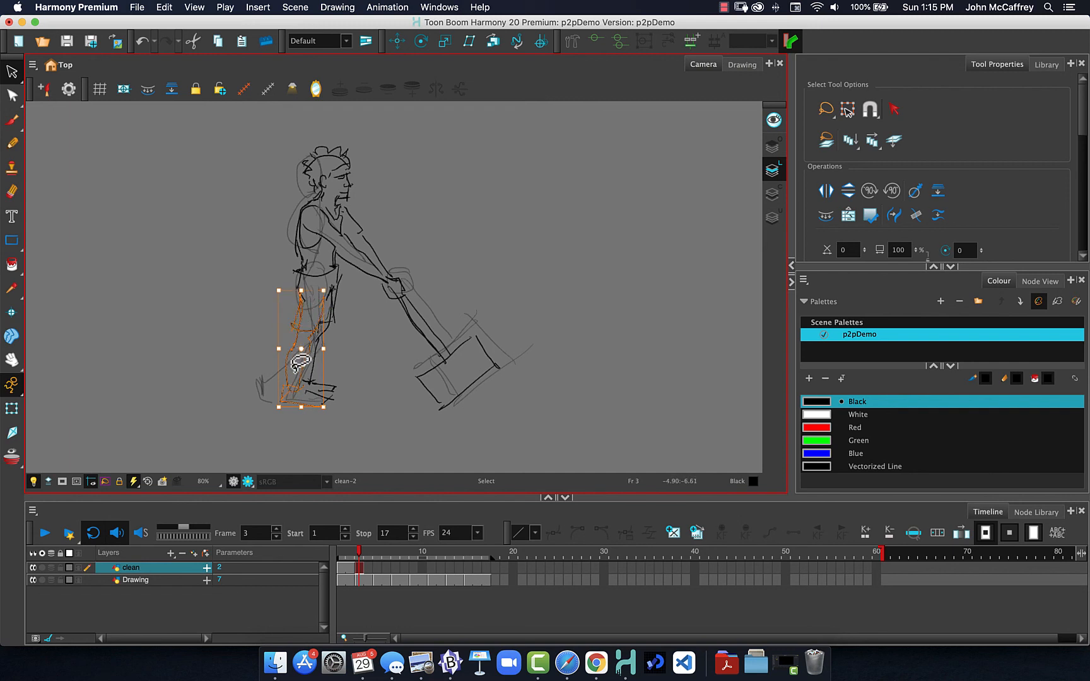
mouse_move(300, 362)
mouse_down()
mouse_move(277, 353)
mouse_move(283, 360)
mouse_up()
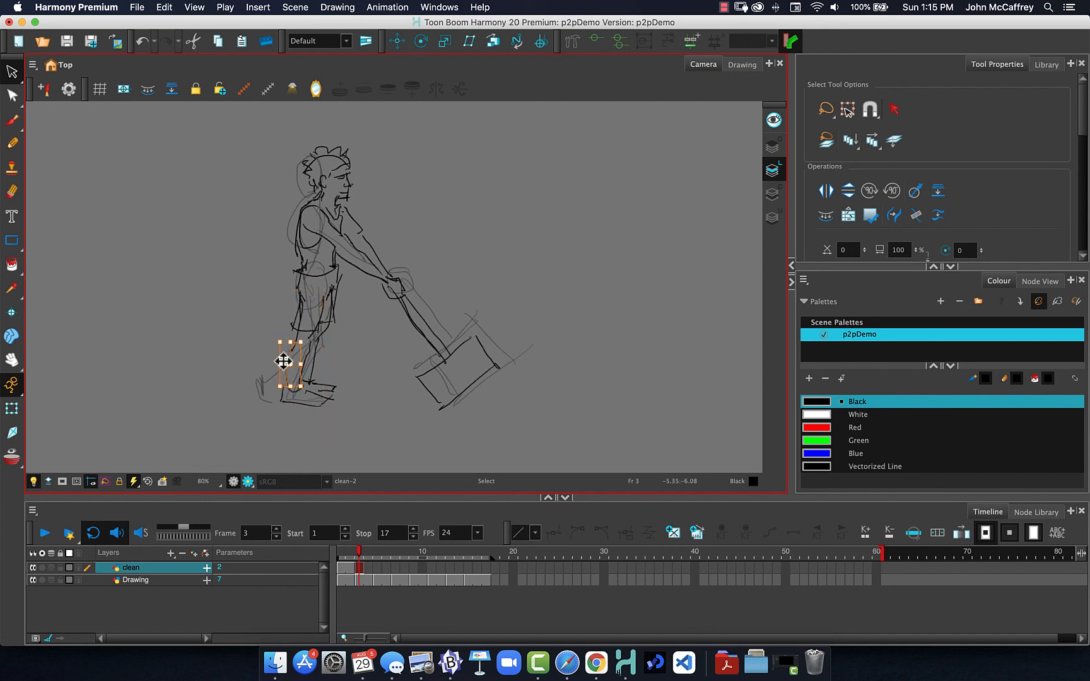
mouse_move(277, 313)
mouse_down()
mouse_move(314, 294)
mouse_move(325, 309)
mouse_move(305, 380)
mouse_move(294, 378)
mouse_move(316, 396)
mouse_move(301, 414)
mouse_move(258, 395)
mouse_move(280, 309)
mouse_up()
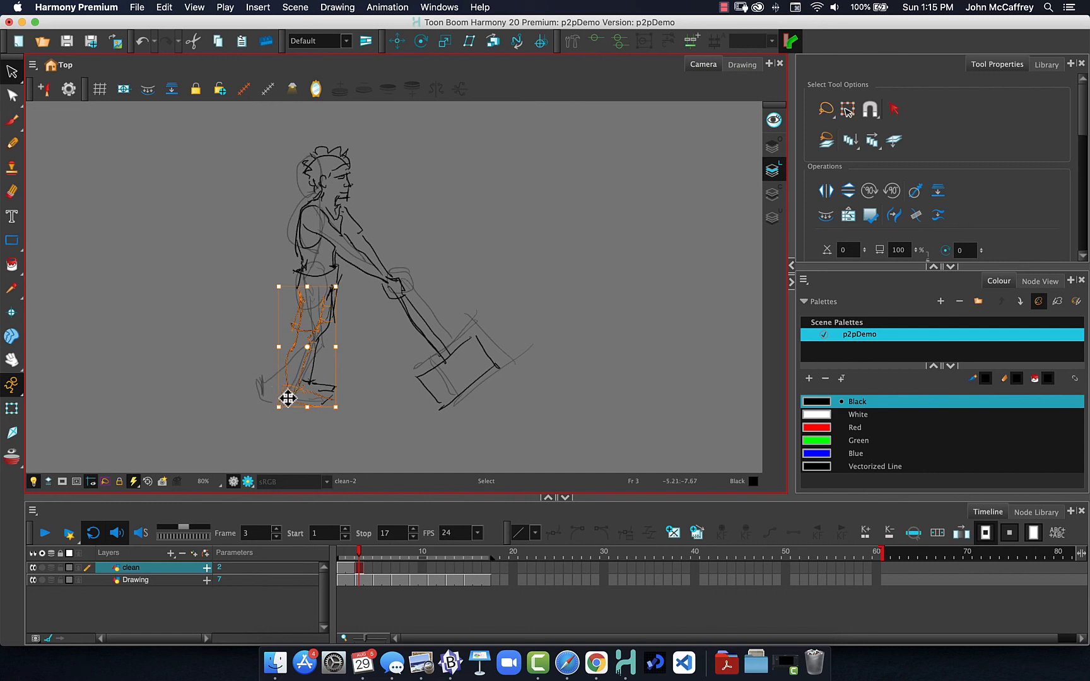
drag(296, 404, 293, 404)
click(346, 410)
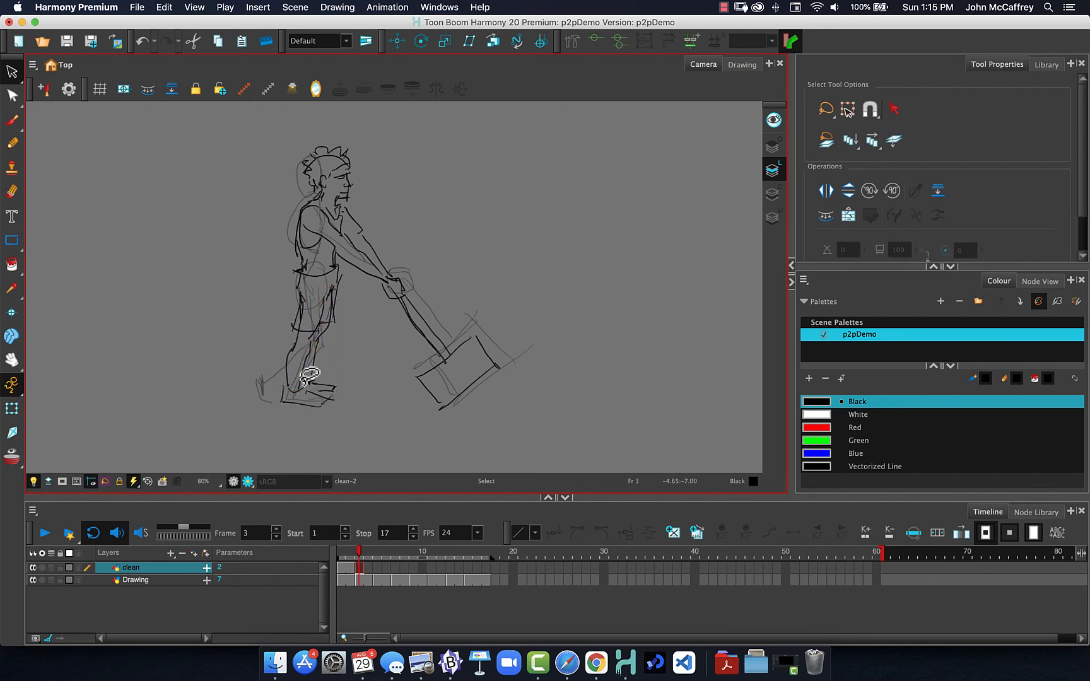
Step: Move the trailing leg clear of the figure and rotate its lower leg and foot backward at the knee
mouse_move(325, 431)
mouse_down()
mouse_move(329, 406)
mouse_move(285, 383)
mouse_move(321, 317)
mouse_move(310, 304)
mouse_move(282, 343)
mouse_move(278, 389)
mouse_move(306, 413)
mouse_up()
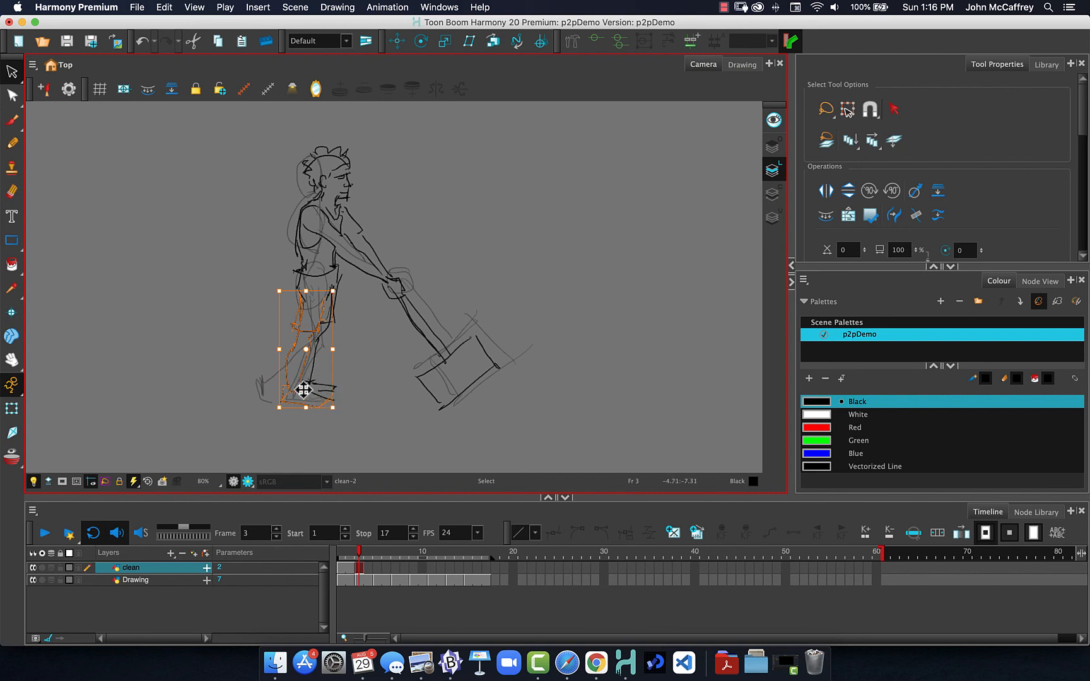
mouse_move(301, 380)
mouse_down()
mouse_move(309, 392)
mouse_move(192, 390)
mouse_move(214, 408)
mouse_move(208, 402)
mouse_up()
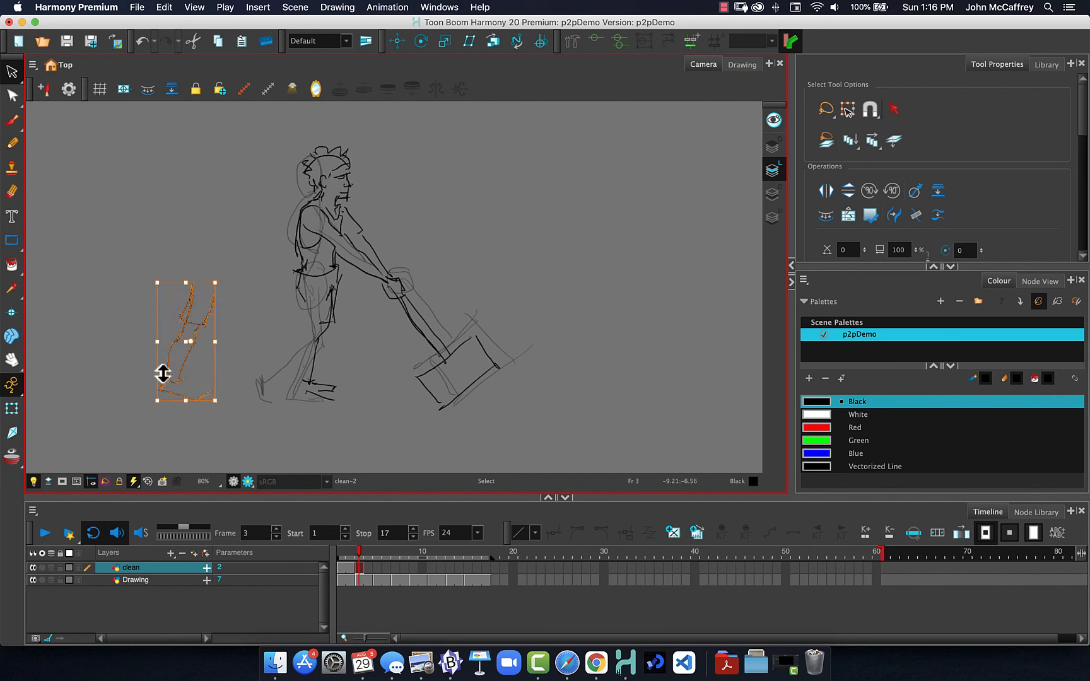
click(141, 330)
mouse_move(147, 327)
mouse_down()
mouse_move(183, 330)
mouse_move(225, 356)
mouse_move(211, 416)
mouse_move(126, 385)
mouse_up()
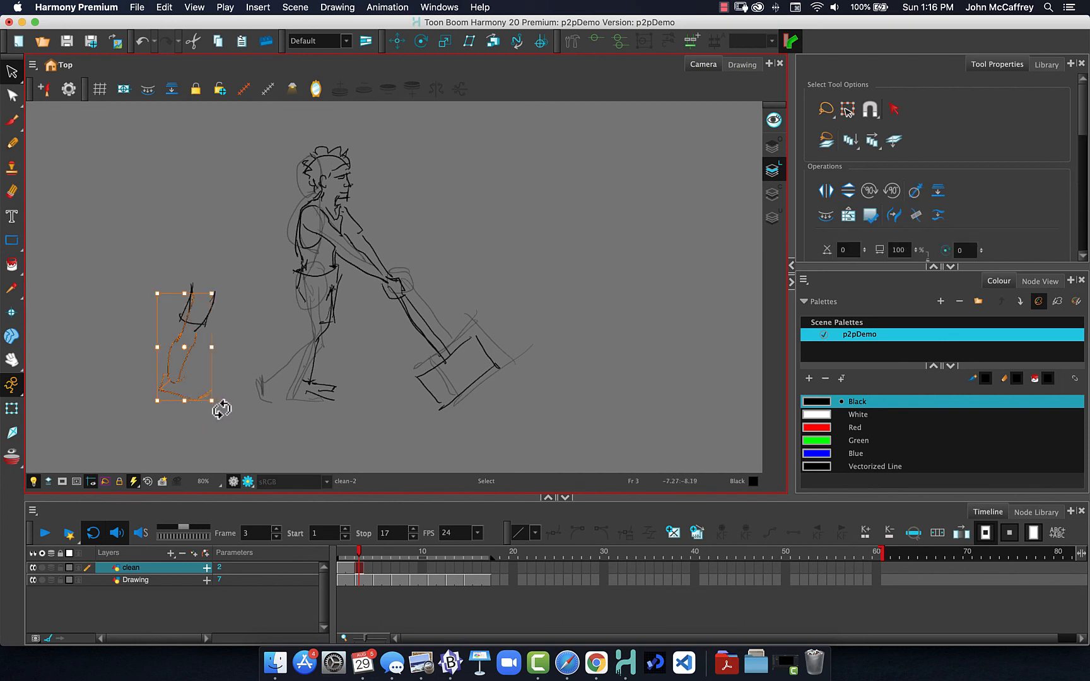
drag(216, 406, 189, 410)
drag(178, 355, 178, 359)
Step: Select the whole bent leg and move it back under the hips, over the rough trailing leg
click(159, 237)
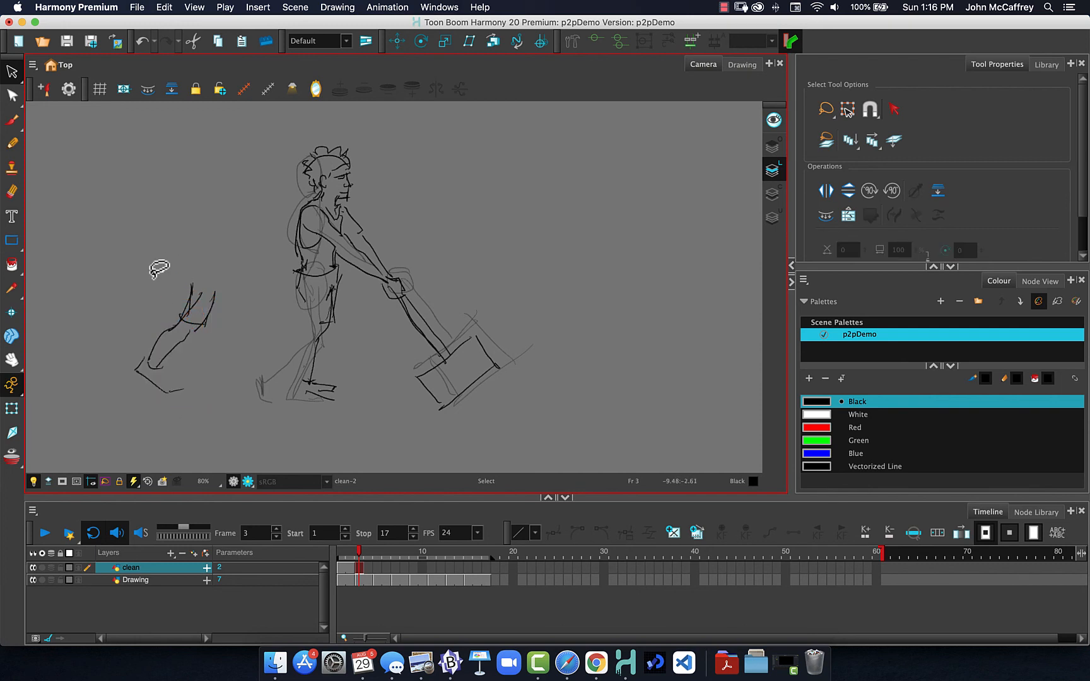
mouse_move(171, 262)
mouse_down()
mouse_move(114, 328)
mouse_move(189, 252)
mouse_up()
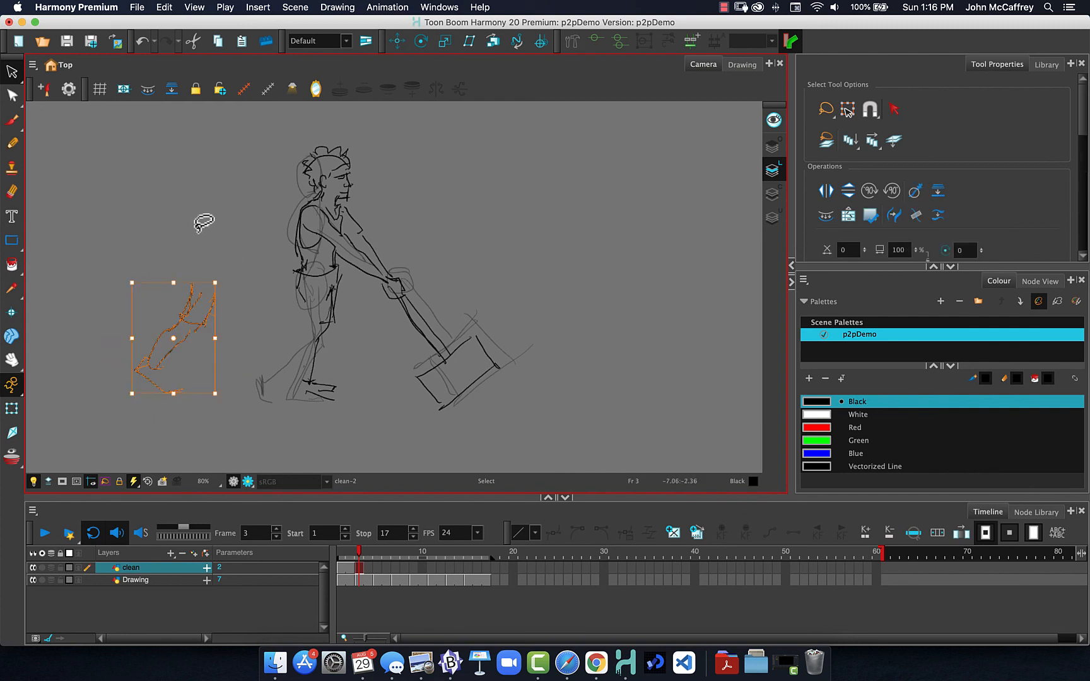
mouse_move(199, 333)
mouse_down()
mouse_move(336, 345)
mouse_move(314, 337)
mouse_up()
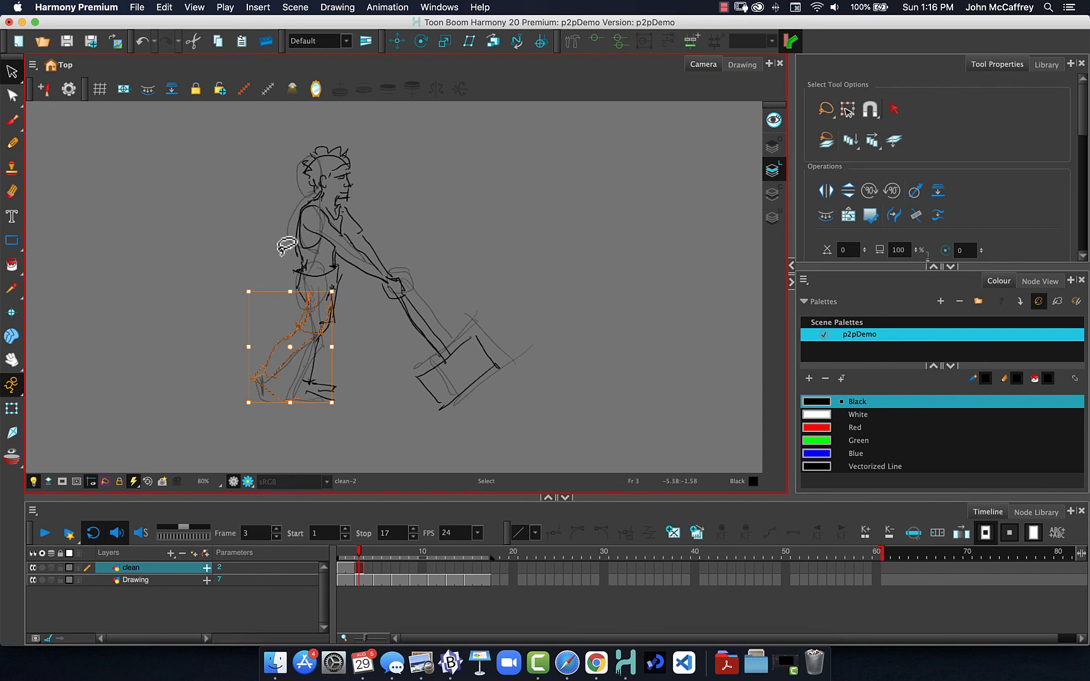
Step: Select the upper body with the arms and hammer handle, rotate it backward and move it over the rough torso above the hips
mouse_move(266, 241)
mouse_down()
mouse_move(336, 260)
mouse_move(365, 292)
mouse_move(400, 285)
mouse_move(386, 251)
mouse_move(380, 139)
mouse_move(301, 116)
mouse_move(277, 243)
mouse_up()
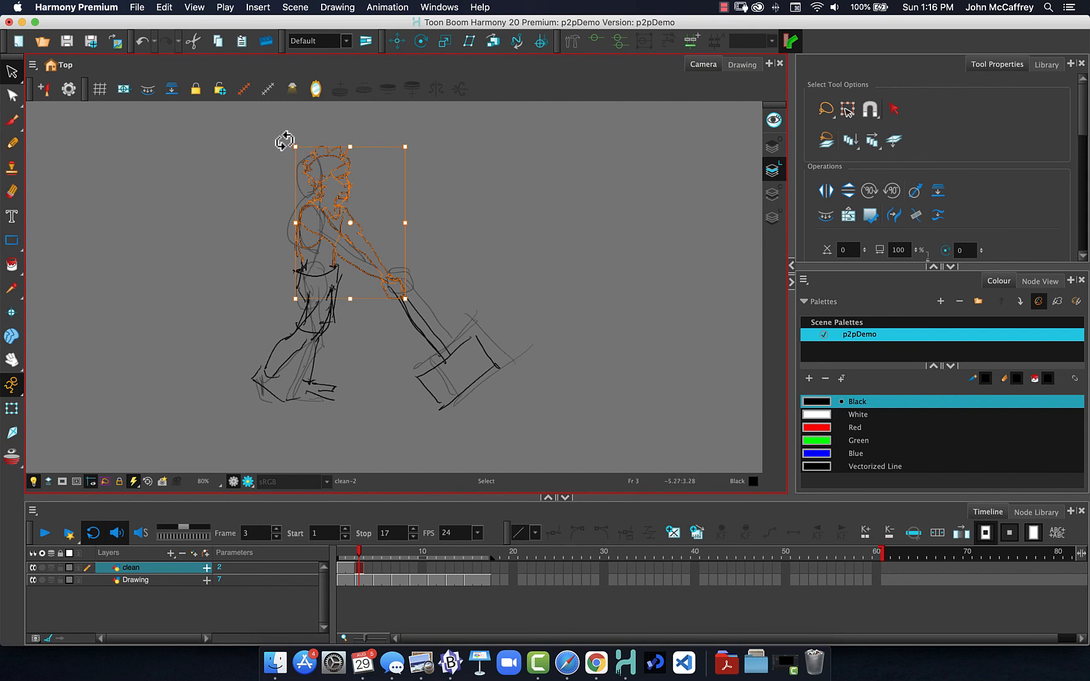
drag(284, 142, 249, 145)
mouse_move(305, 200)
mouse_down()
mouse_move(285, 201)
mouse_move(264, 164)
mouse_move(337, 129)
mouse_move(432, 287)
mouse_move(280, 243)
mouse_move(282, 156)
mouse_up()
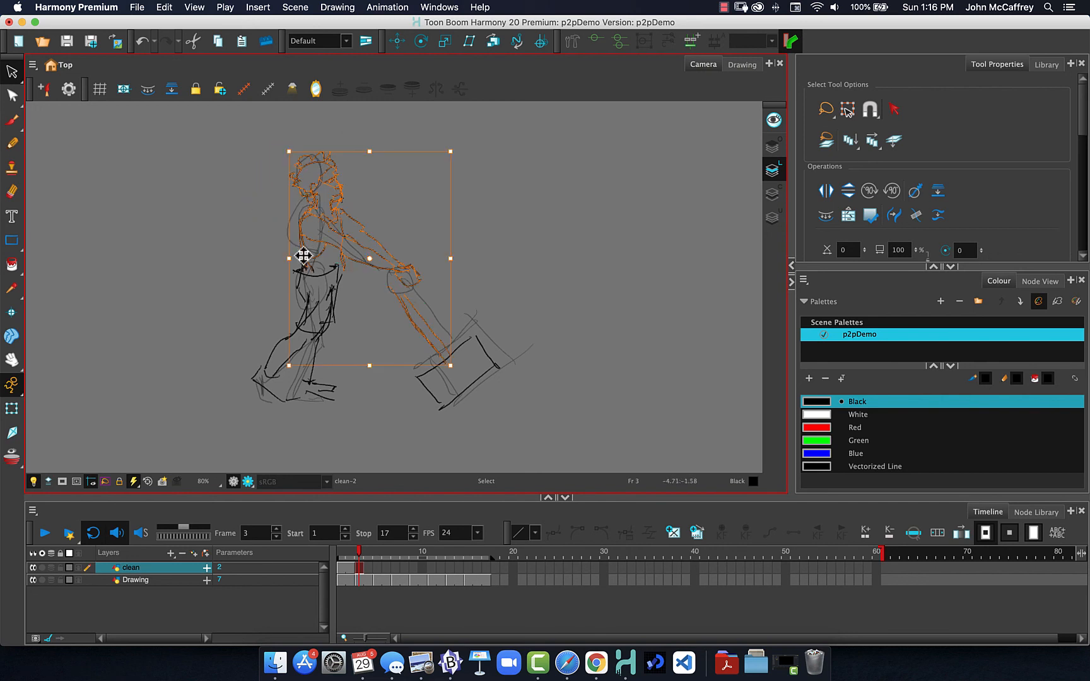
drag(308, 246, 294, 238)
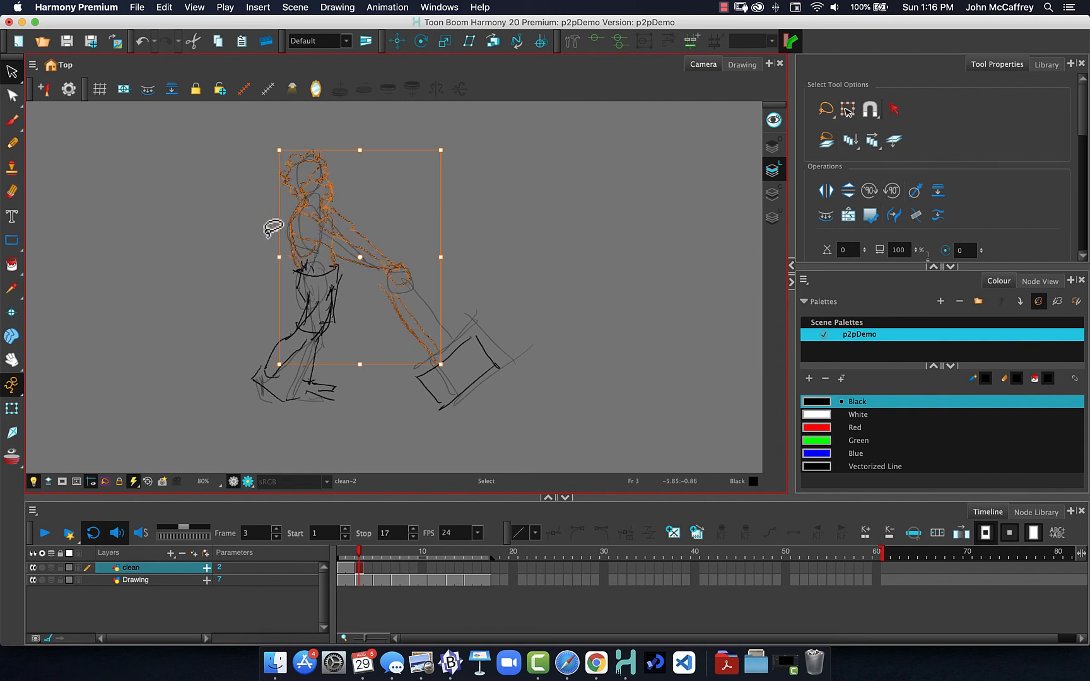
Step: Select the hammer head on its own and move it onto the rough hammer head at the end of the handle
click(274, 234)
mouse_move(389, 311)
mouse_down()
mouse_move(433, 297)
mouse_move(413, 324)
mouse_move(419, 313)
mouse_up()
mouse_move(386, 396)
mouse_down()
mouse_move(421, 368)
mouse_move(445, 378)
mouse_move(476, 354)
mouse_move(509, 352)
mouse_move(400, 425)
mouse_move(489, 390)
mouse_up()
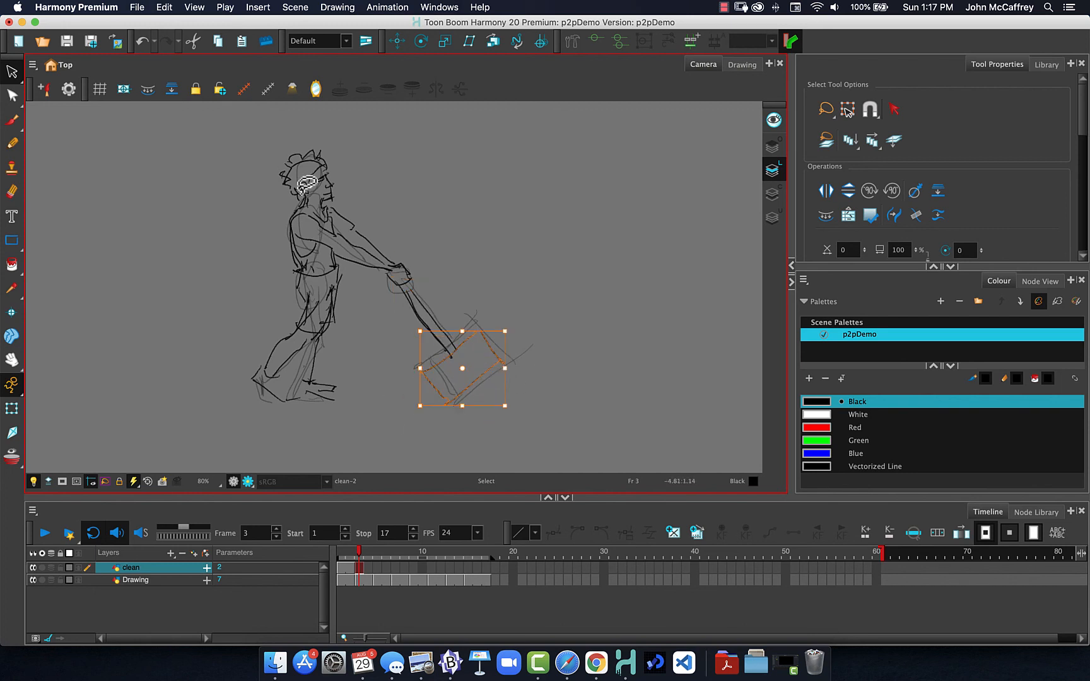
Step: Select only the head and move it forward over the neck, then clear the selection
mouse_move(253, 150)
mouse_down()
mouse_move(291, 196)
mouse_move(325, 197)
mouse_move(356, 174)
mouse_move(348, 139)
mouse_move(367, 150)
mouse_move(354, 153)
mouse_up()
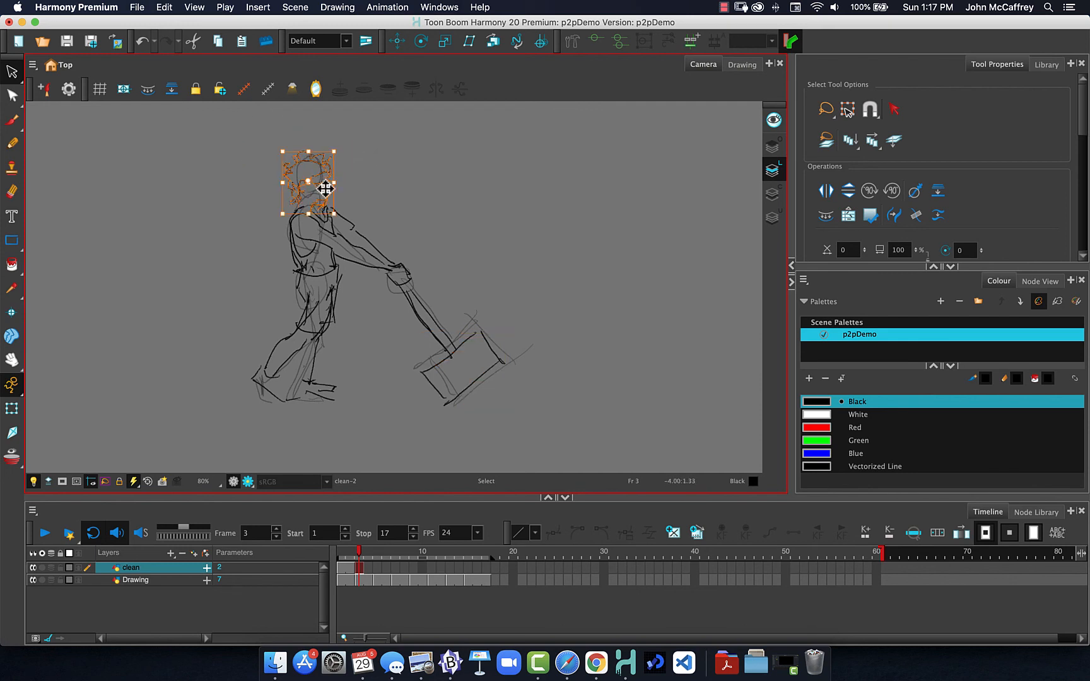
drag(336, 193, 347, 189)
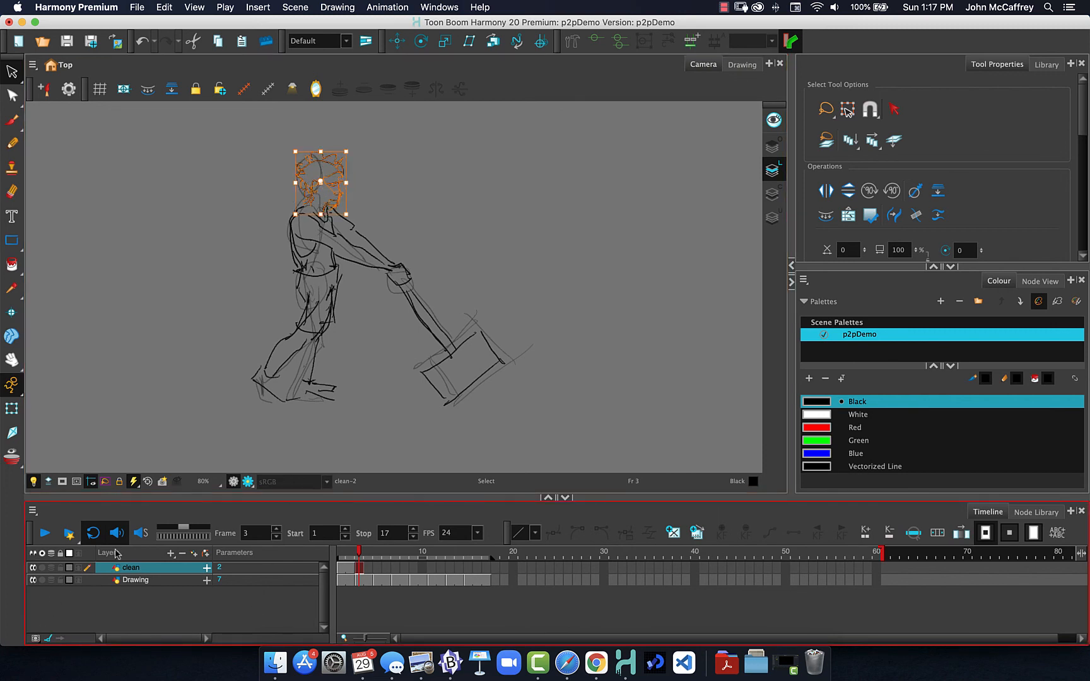
click(183, 333)
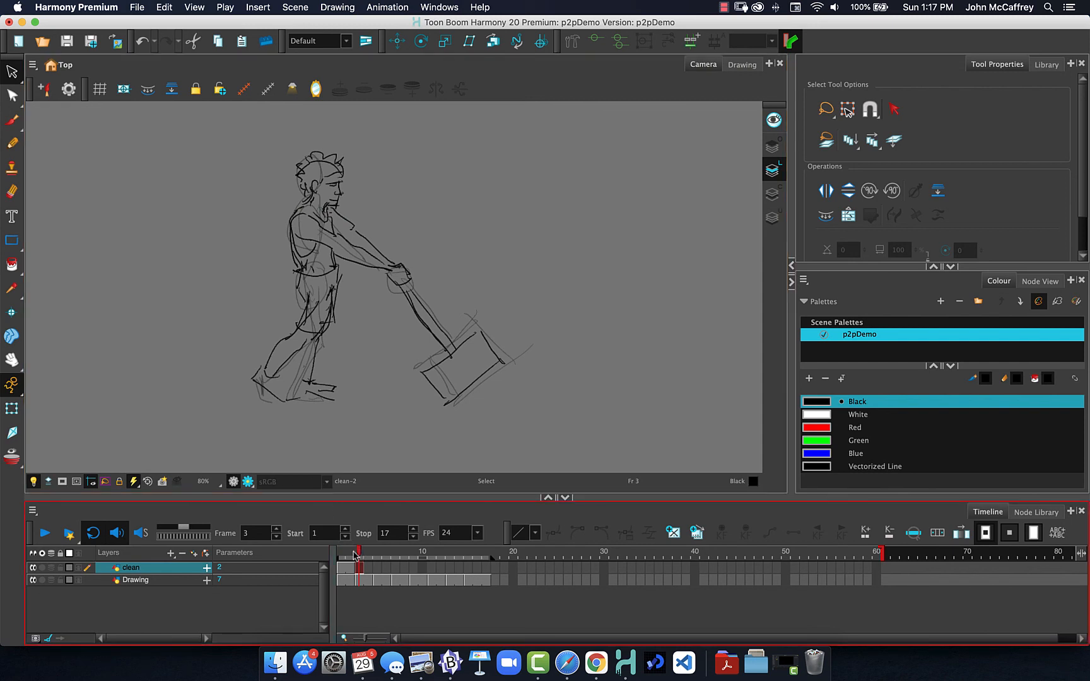
Step: Compare frames 2 and 3, delete the leftover sole strokes of the front foot on frame 3 and pencil in the missing foot lines
mouse_move(353, 555)
mouse_down()
mouse_move(341, 556)
mouse_move(357, 561)
mouse_up()
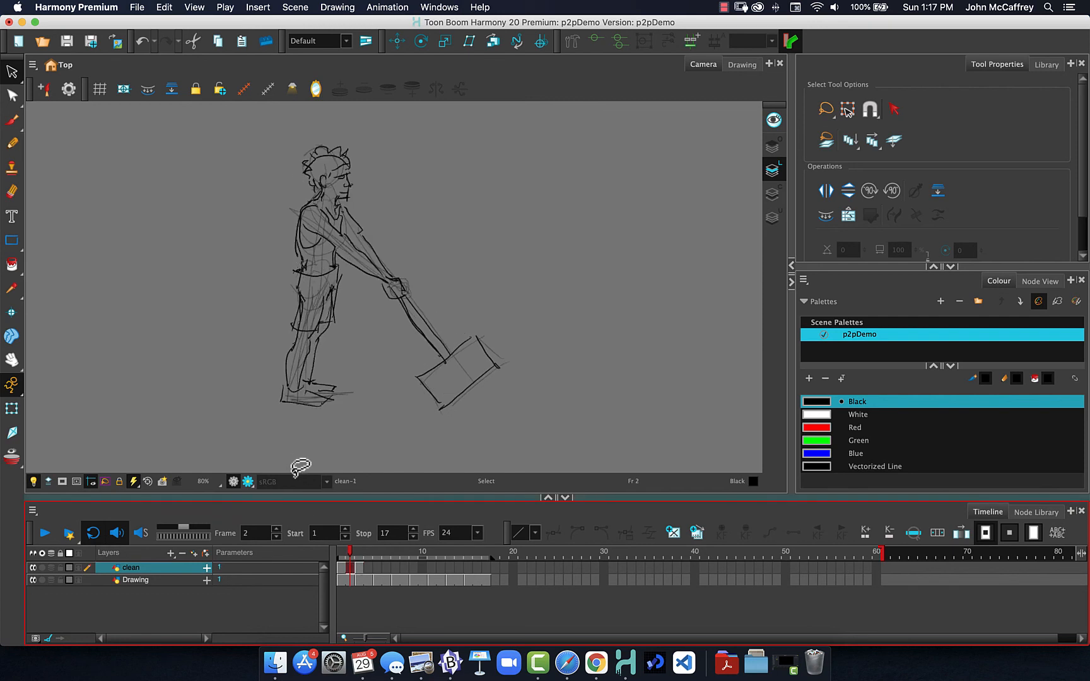
click(362, 567)
mouse_move(340, 409)
mouse_down()
mouse_move(316, 388)
mouse_move(339, 410)
mouse_up()
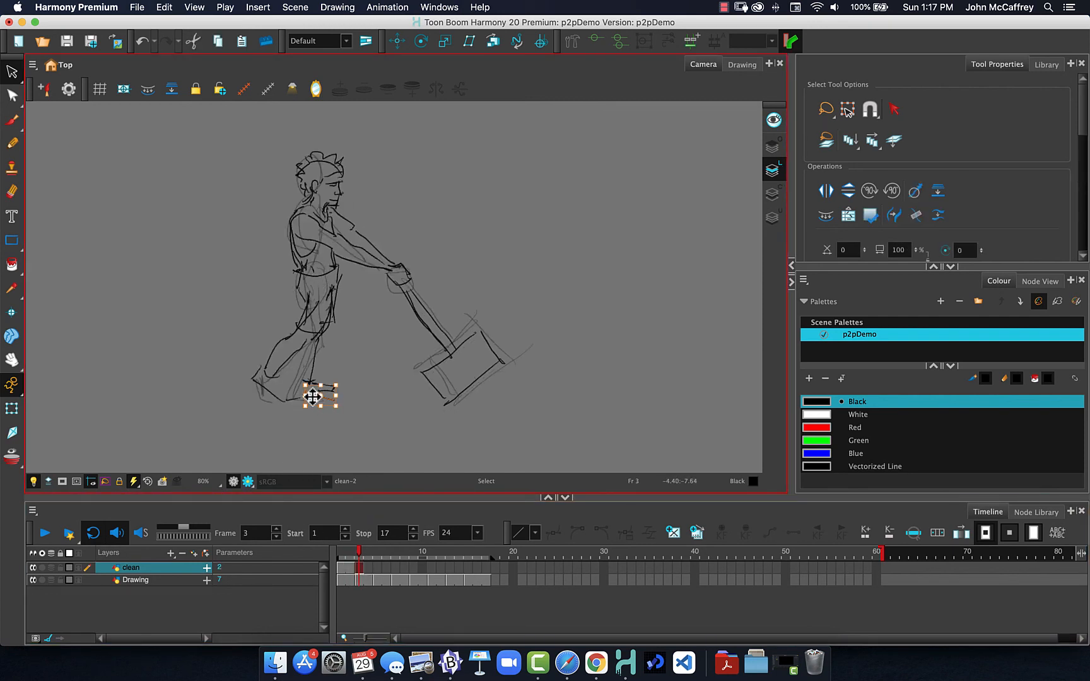
key(Delete)
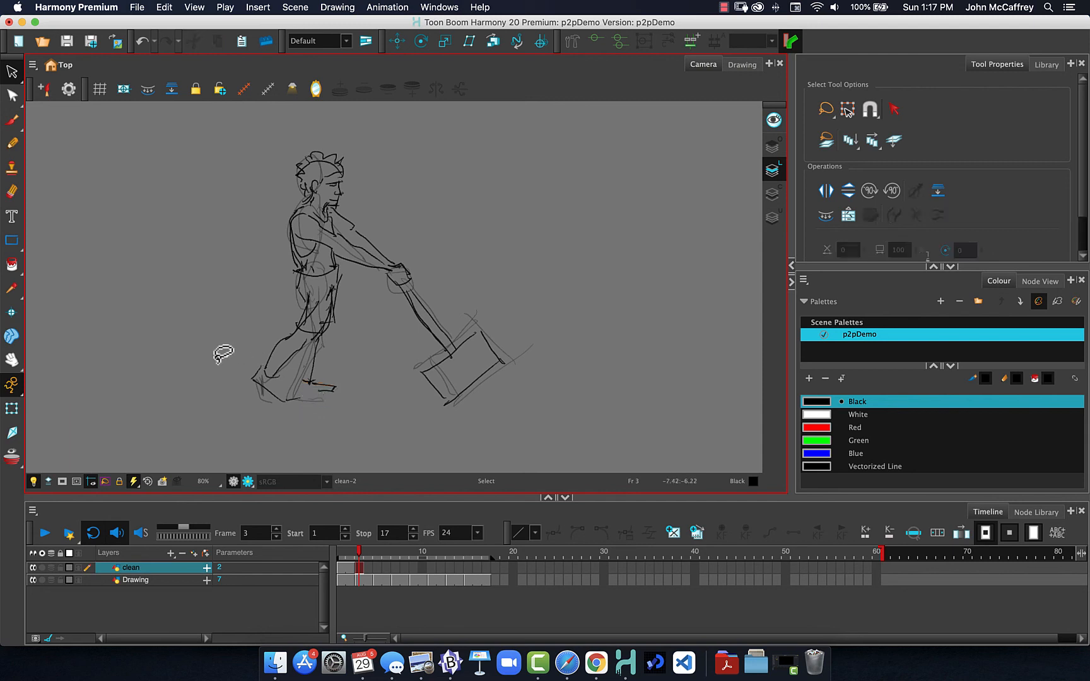
click(12, 143)
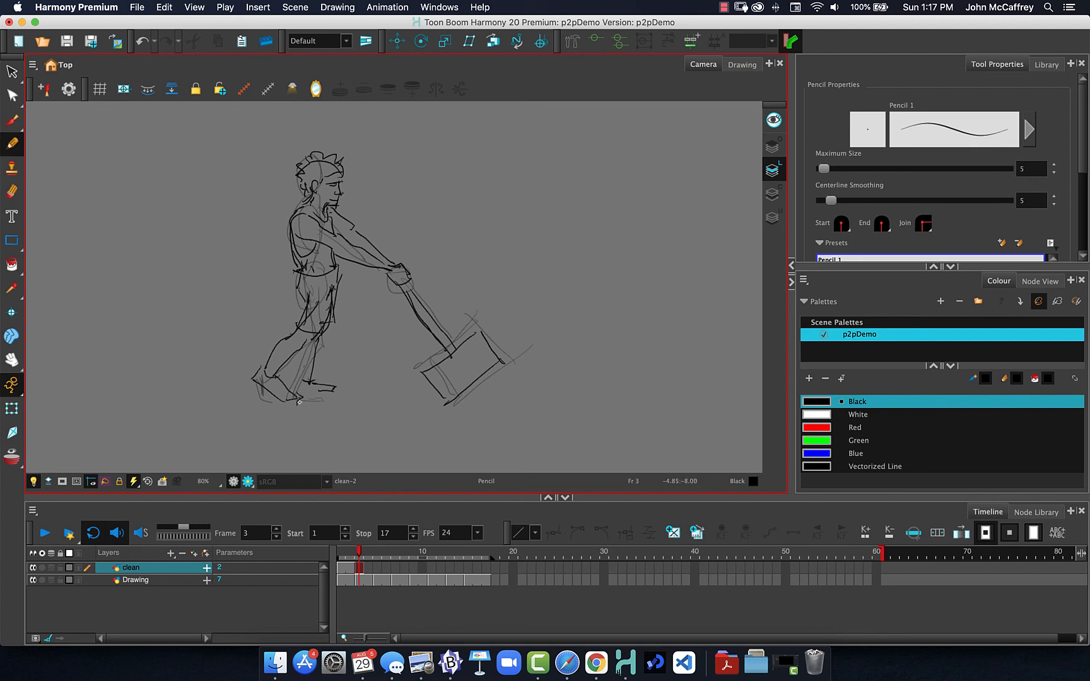
Step: Extend the frame 3 pose on the clean layer through frame 4 and scrub between frames 1 and 4 to compare both poses
click(368, 570)
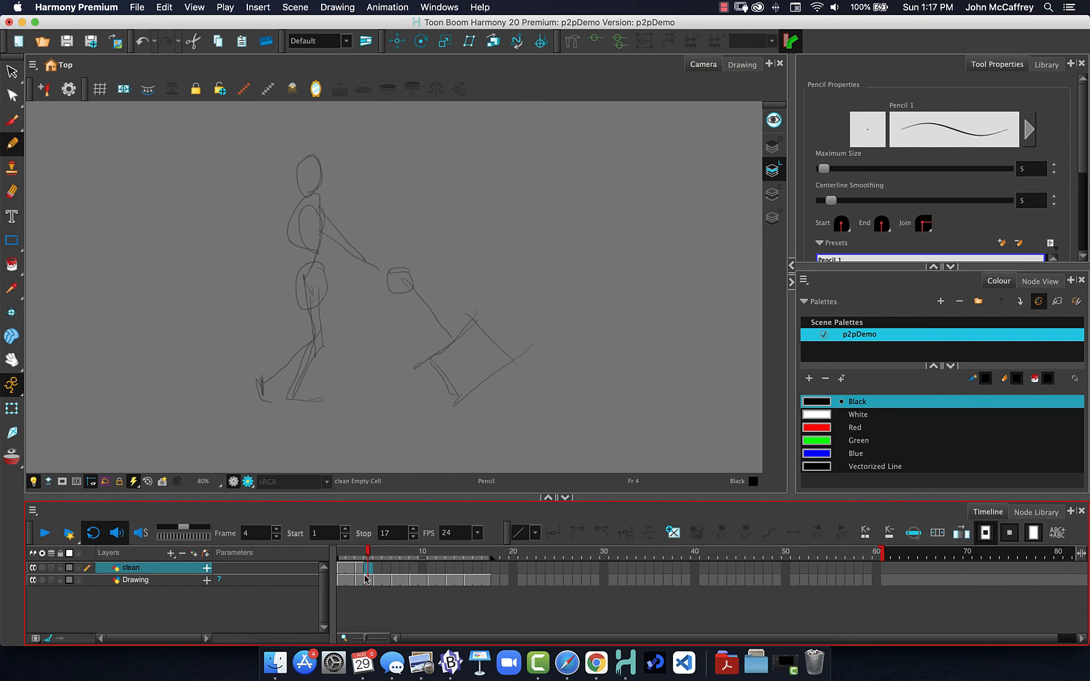
key(F5)
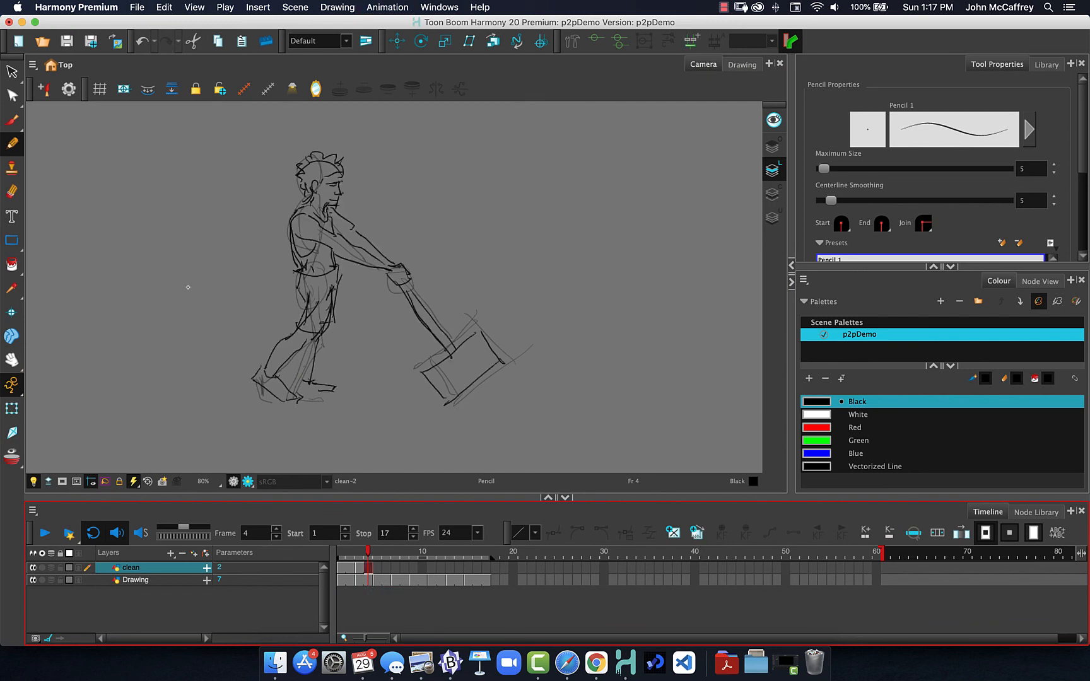
click(347, 554)
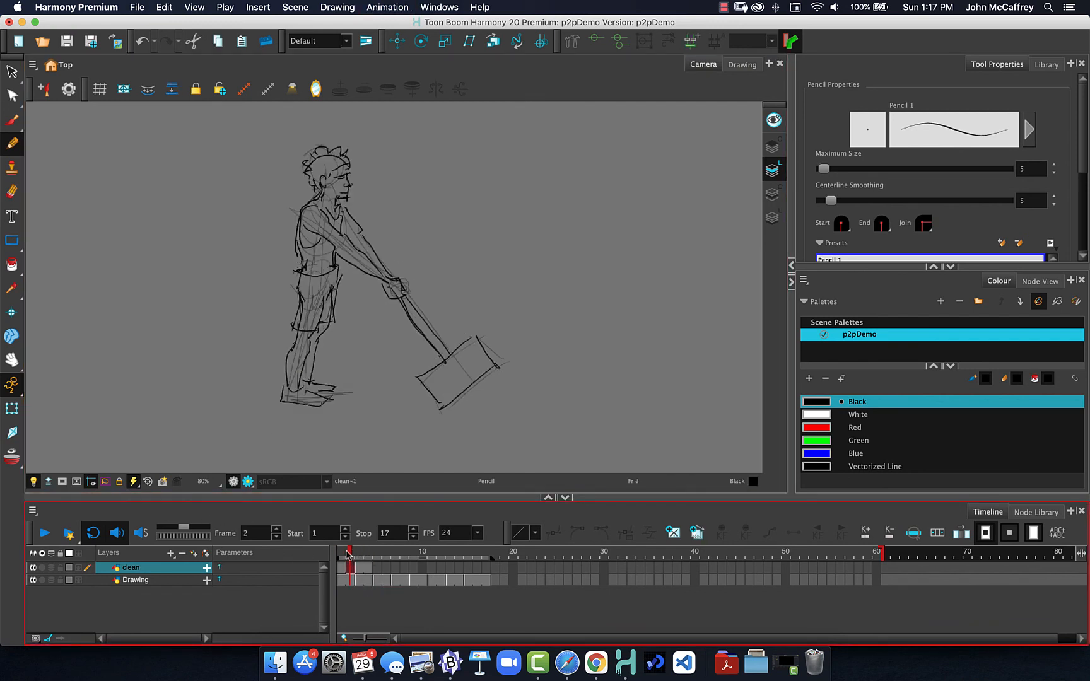
mouse_move(347, 551)
mouse_down()
mouse_move(367, 552)
mouse_move(334, 553)
mouse_move(365, 554)
mouse_up()
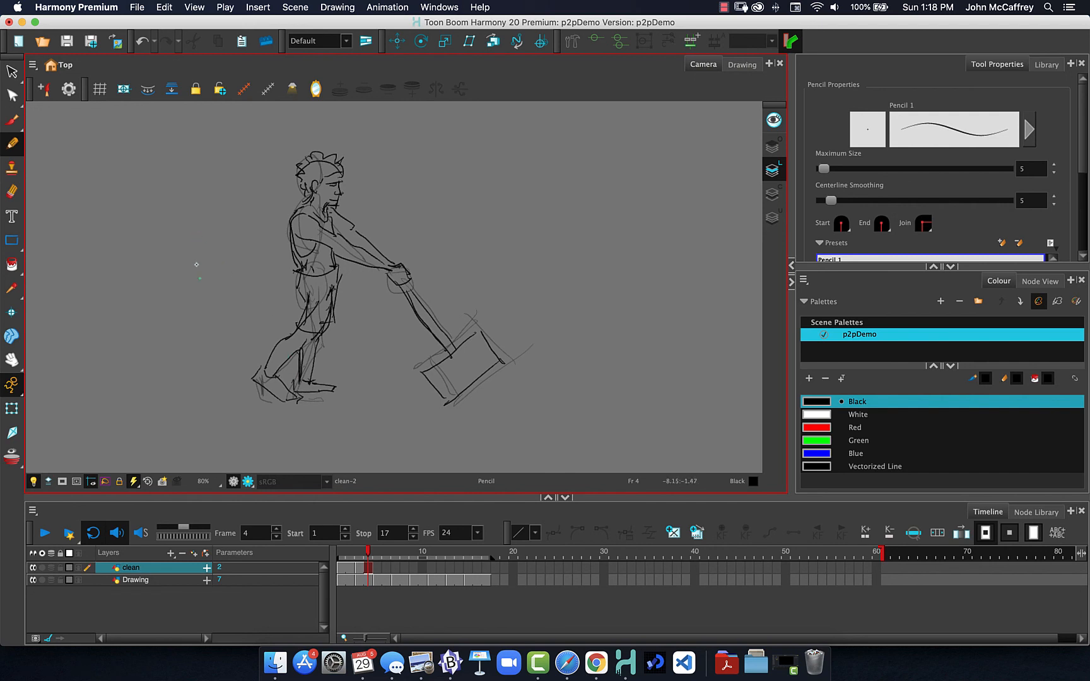
mouse_move(367, 553)
mouse_down()
mouse_move(341, 553)
mouse_move(474, 566)
mouse_move(395, 554)
mouse_move(479, 556)
mouse_move(309, 543)
mouse_move(359, 547)
mouse_move(334, 539)
mouse_up()
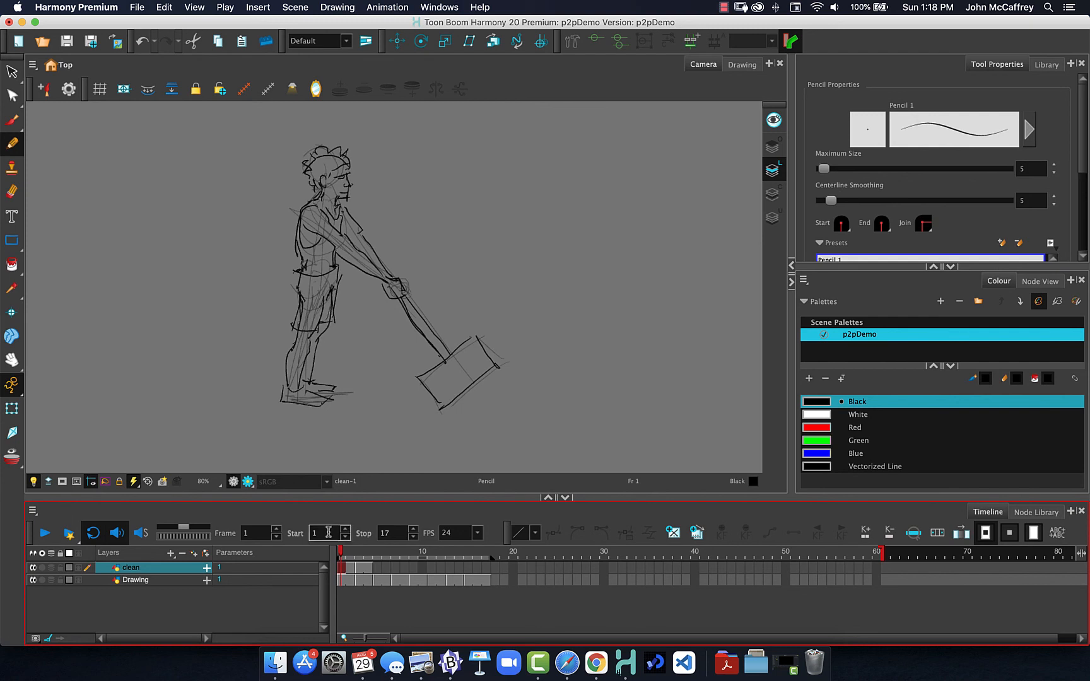